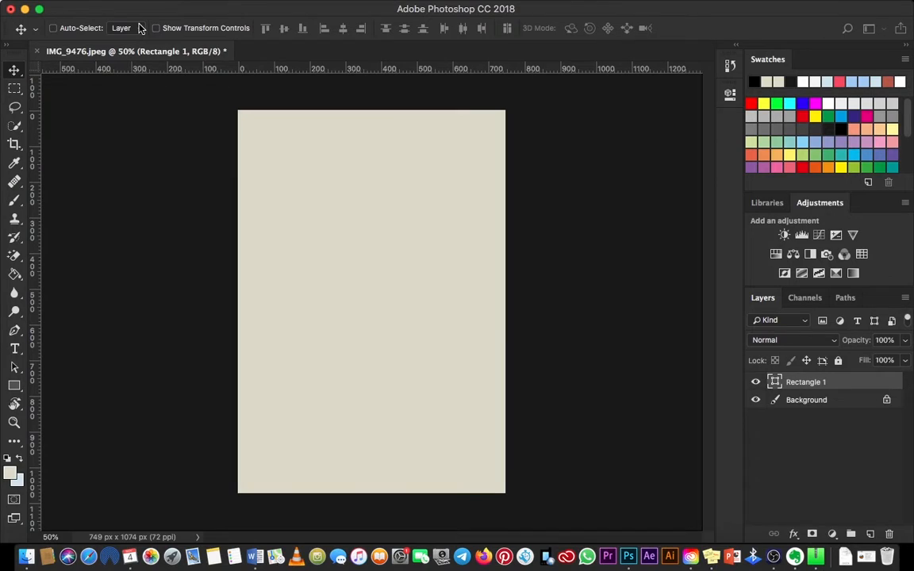
- Create a new 1080 x 1080 px RGB document with a white background at 118.11 pixels per centimeter
key("super+n")
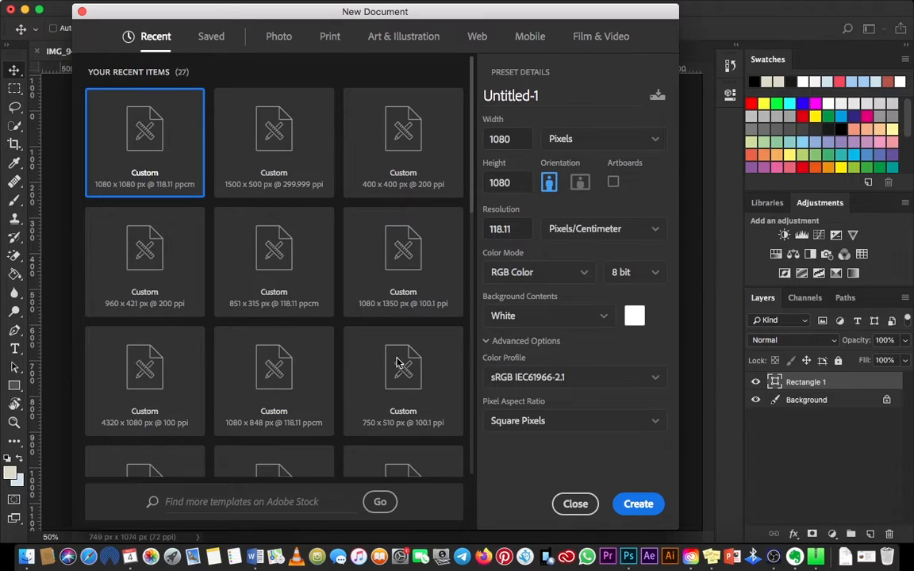
left_click(640, 504)
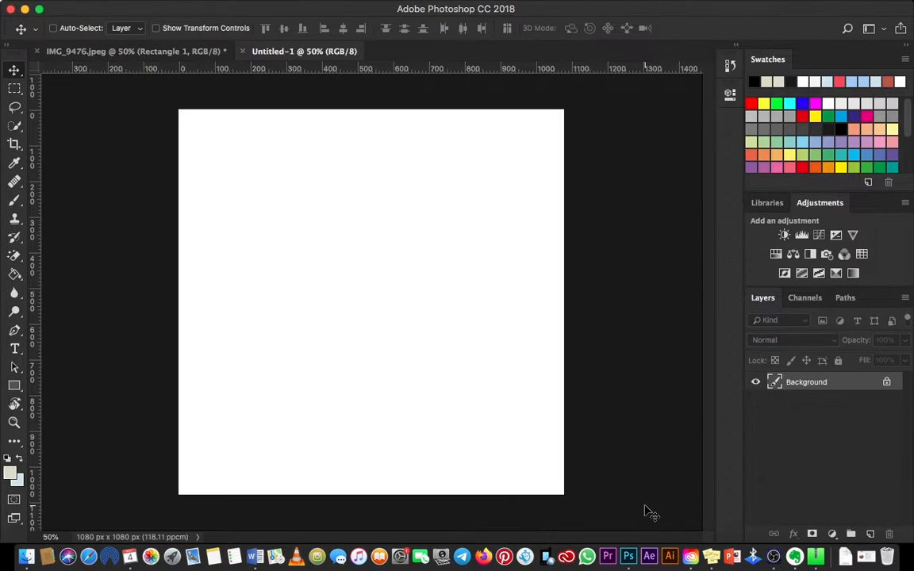
- Place the photos IMG_6038, IMG_6040, IMG_6049 and IMG_9330 from the magMODELS folder into the new document, shifting IMG_6038 toward the canvas center
left_click_drag(3, 230, 481, 174)
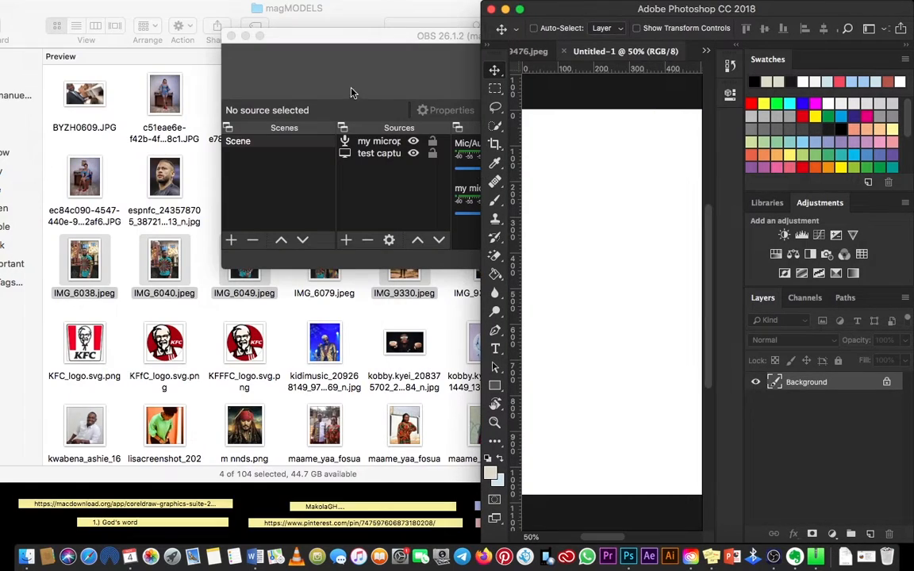
left_click_drag(164, 283, 659, 334)
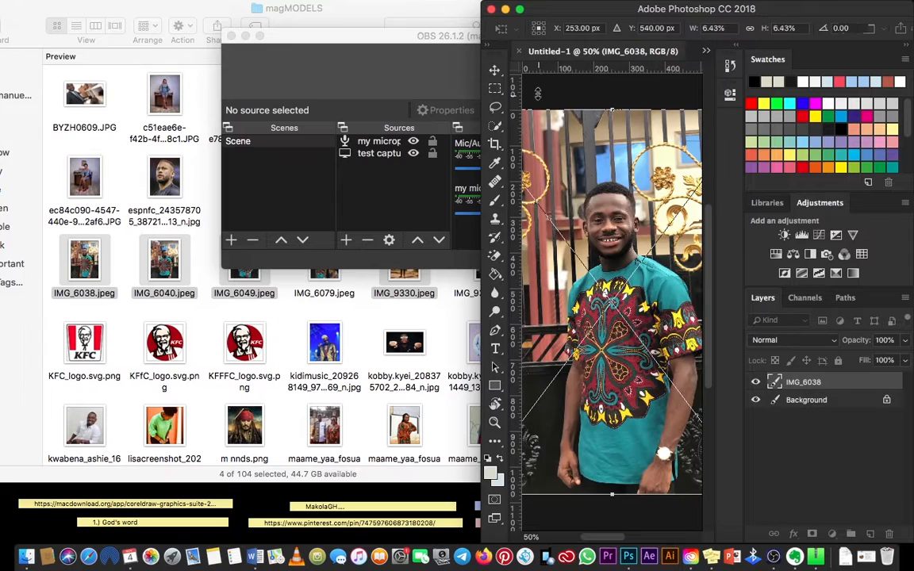
left_click(520, 11)
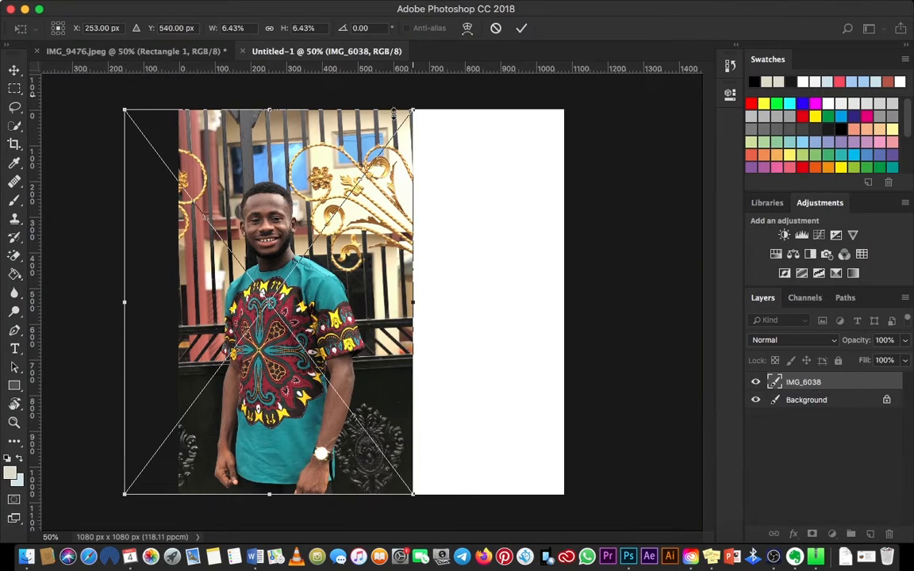
left_click_drag(288, 165, 364, 162)
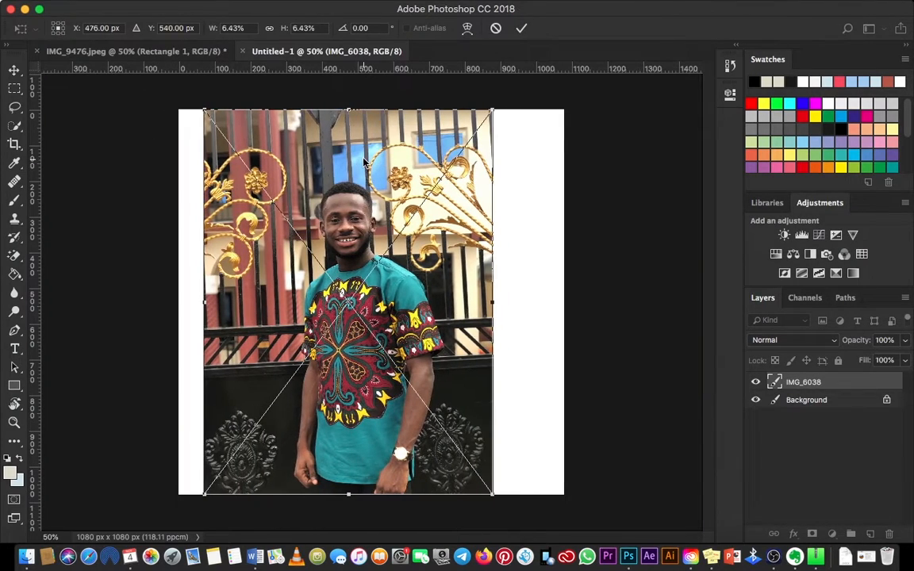
key("Return")
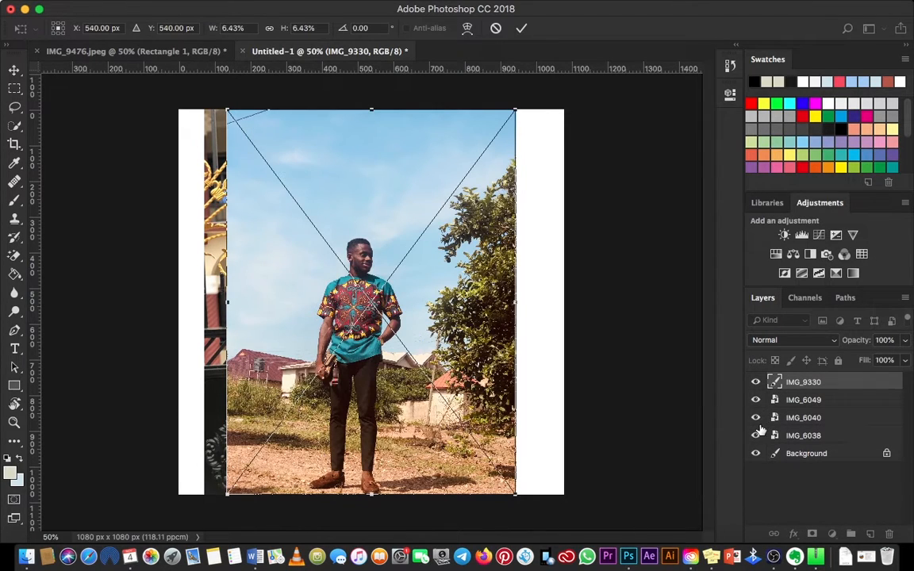
- Rasterize the IMG_9330 and IMG_6049 layers
right_click(795, 381)
scroll(723, 425, "down", 5)
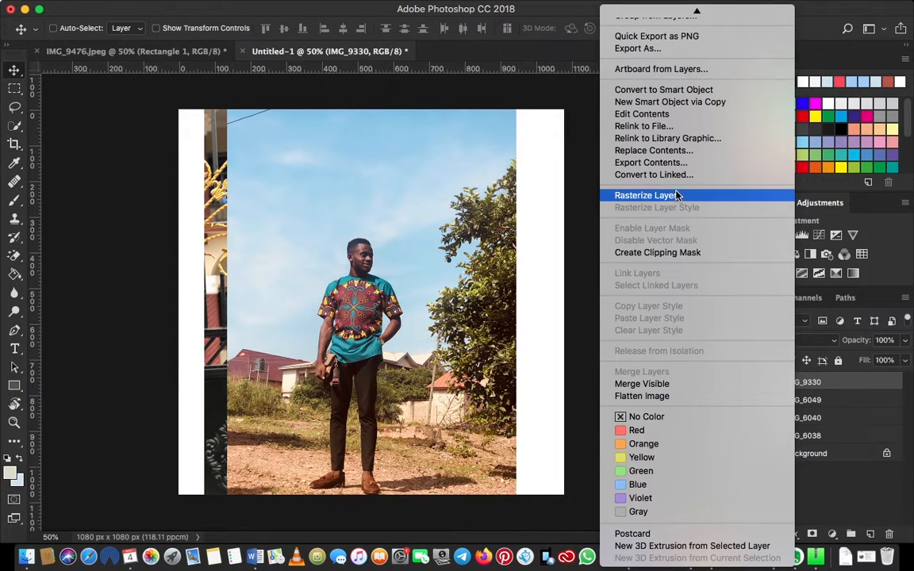
left_click(677, 195)
left_click(803, 401)
right_click(799, 403)
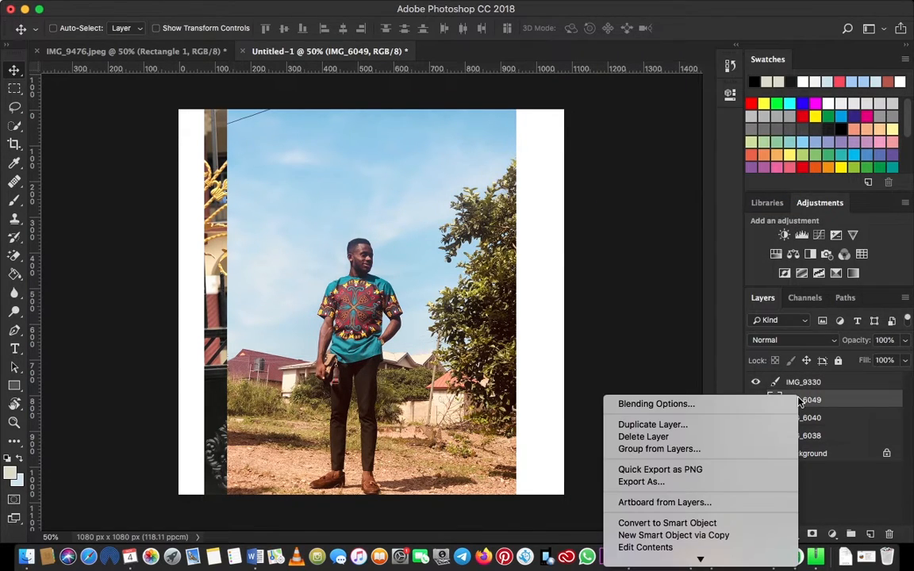
scroll(714, 478, "down", 5)
left_click(684, 249)
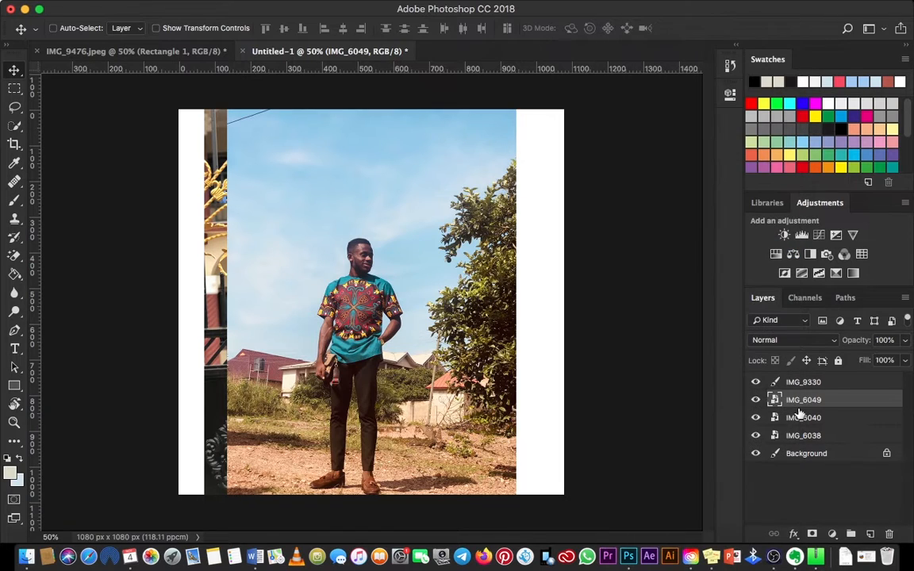
- Rasterize the IMG_6040 and IMG_6038 layers
left_click(802, 418)
right_click(801, 418)
scroll(679, 500, "down", 5)
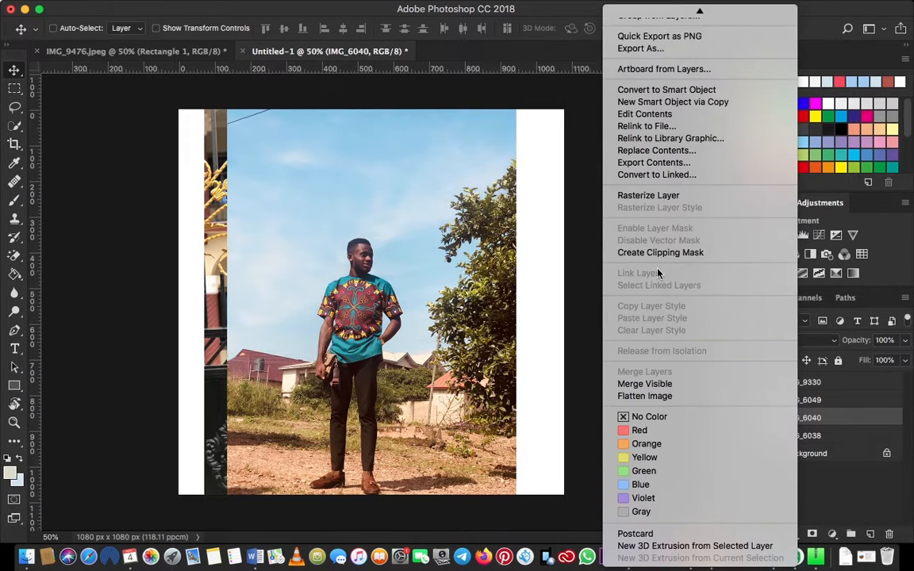
left_click(659, 195)
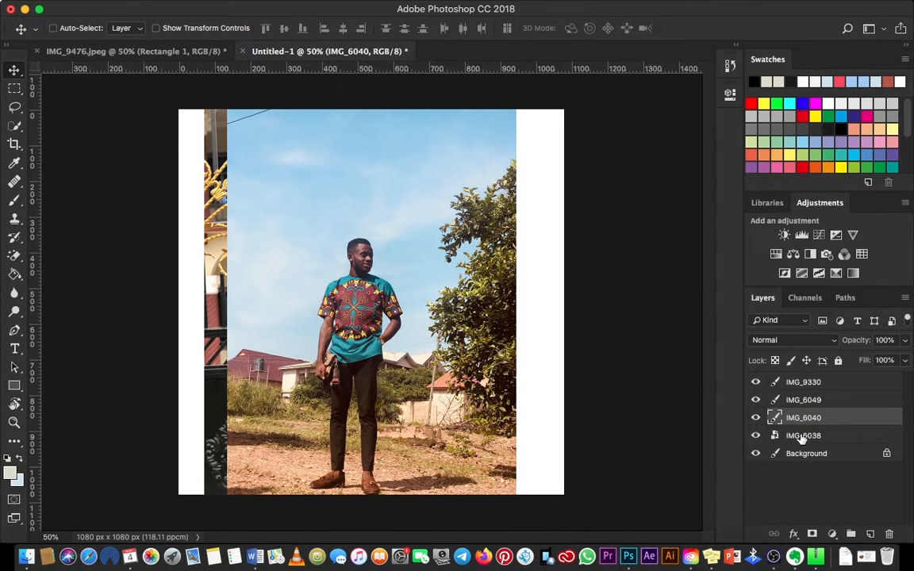
left_click(803, 436)
right_click(803, 436)
scroll(690, 524, "down", 5)
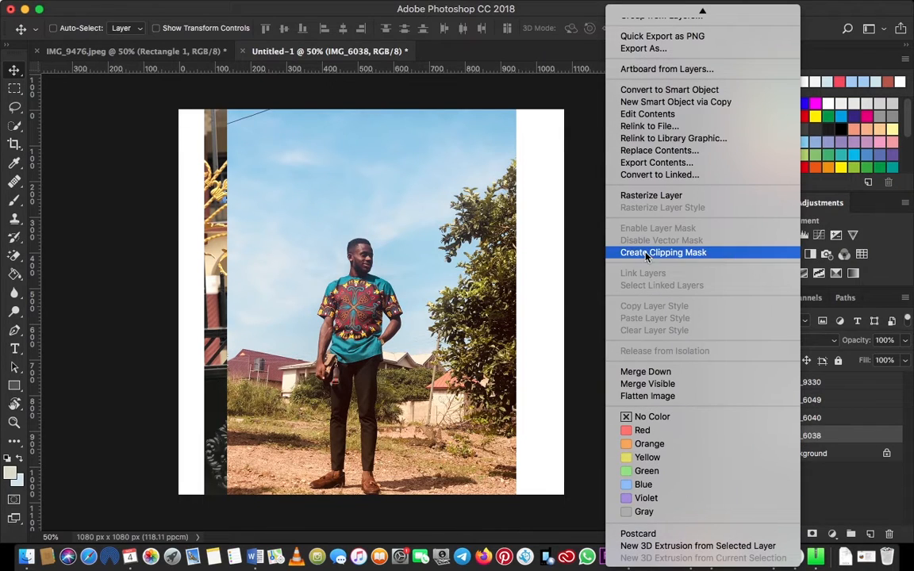
left_click(680, 195)
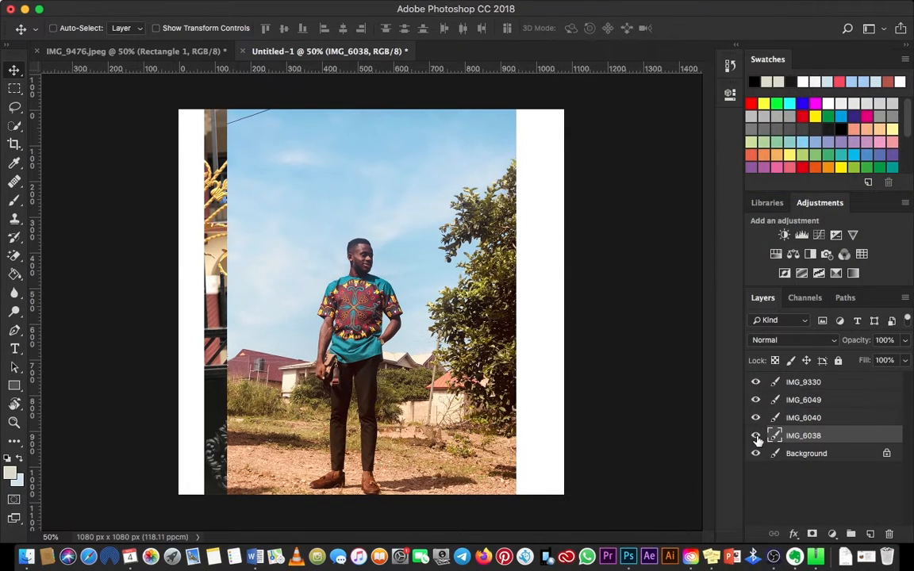
- Hide the IMG_6038, IMG_6040 and IMG_6049 layers and shift the IMG_9330 photo slightly upward on the canvas
left_click_drag(756, 435, 758, 415)
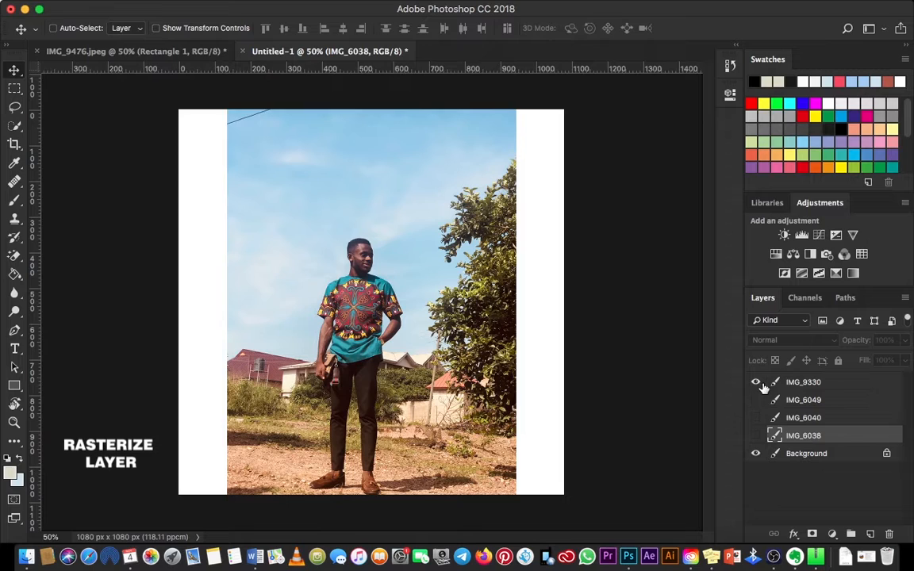
left_click(773, 386)
key("z")
left_click(382, 432)
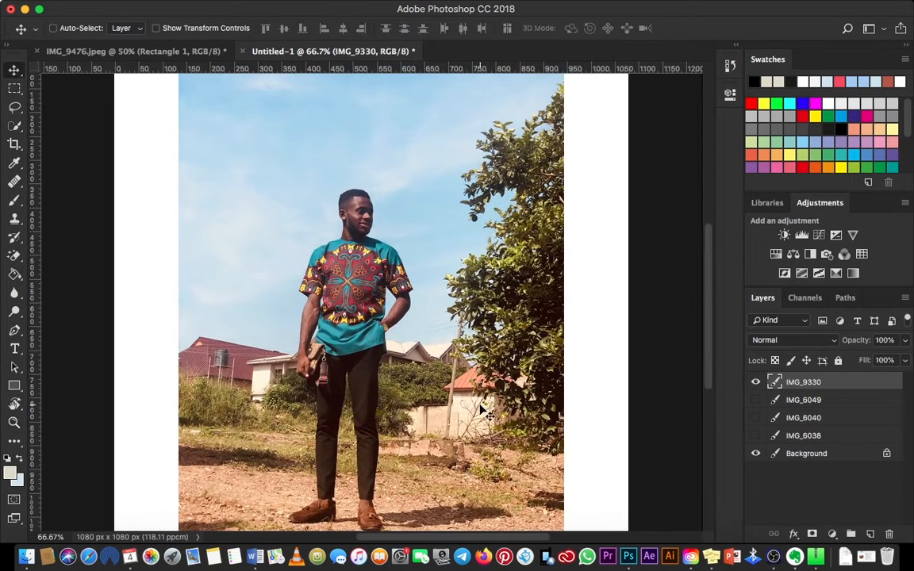
key("super+minus")
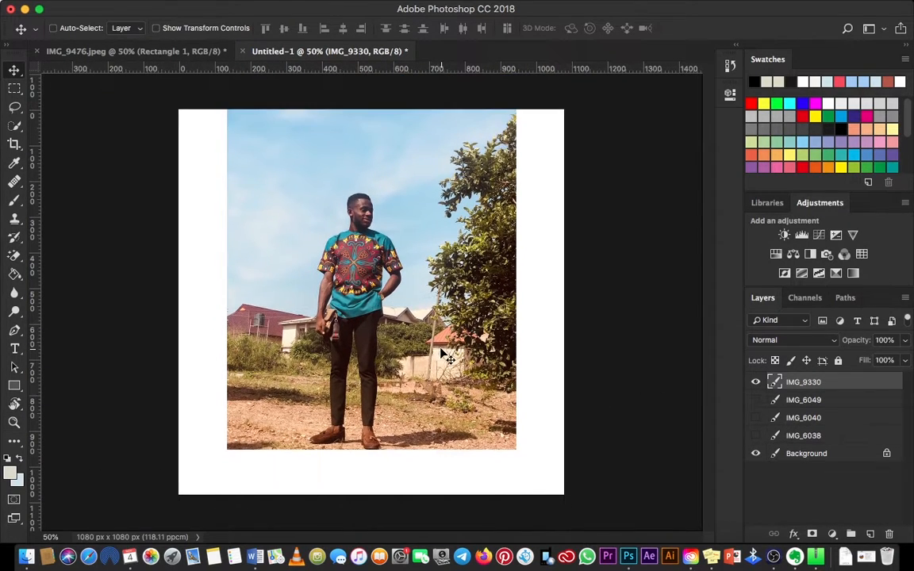
- Start a Pen tool path on the IMG_9330 man's hair and trace it down the back of his head to just above the ear
key("z")
left_click_drag(338, 307, 467, 205)
key("space")
left_click_drag(467, 205, 442, 357)
left_click_drag(408, 180, 383, 272)
key("p")
scroll(349, 234, "up", 1)
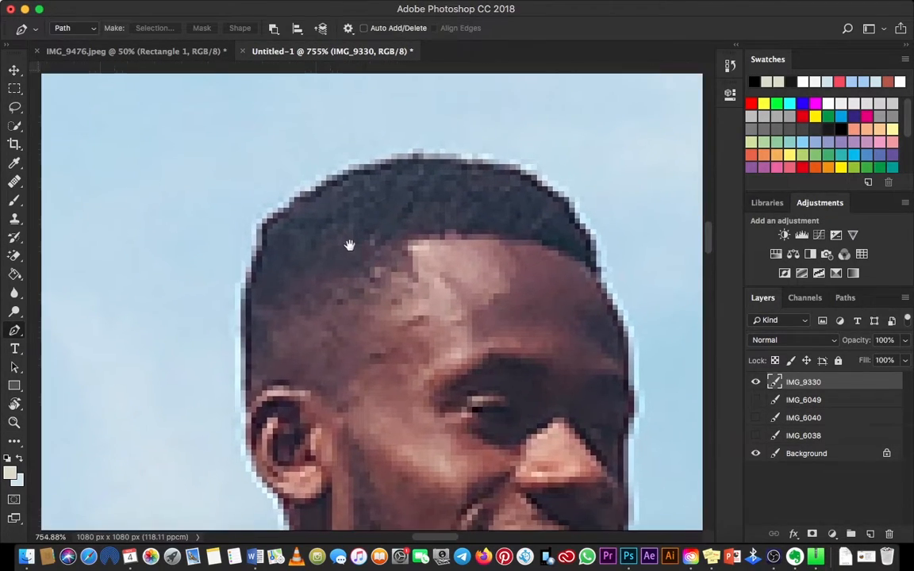
left_click(363, 167)
left_click_drag(262, 236, 246, 276)
key("space")
left_click_drag(262, 171, 285, 41)
left_click(265, 238)
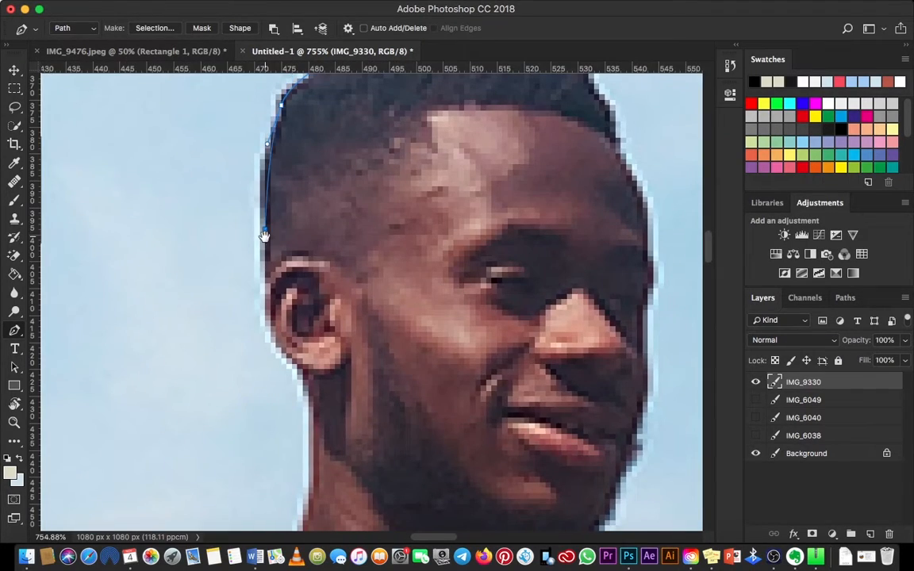
- Continue the pen path around the ear and down the back of the neck to the shirt collar
left_click_drag(265, 238, 271, 152)
left_click(271, 212)
key("space")
left_click_drag(277, 266, 294, 236)
key("space")
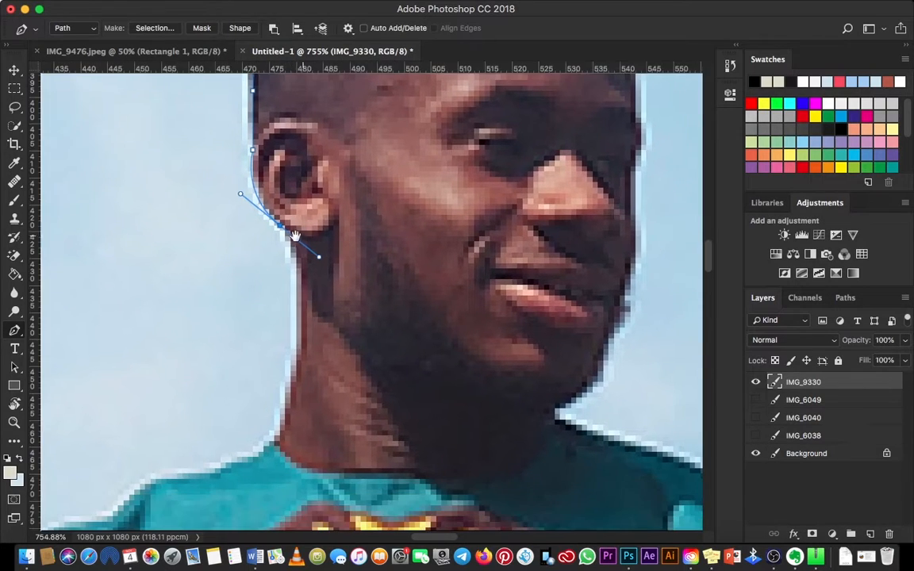
left_click(282, 226, "alt")
left_click_drag(292, 334, 313, 333)
key("space")
key("ctrl+r")
left_click(295, 391)
- Trace the pen path from the collar along the top of the shoulder to the fold in the shirt
key("space")
left_click_drag(297, 392, 401, 315)
left_click(358, 347)
key("space")
mouse_move(358, 348)
left_mouse_down()
mouse_move(441, 343)
mouse_move(341, 354)
mouse_move(362, 340)
left_mouse_up()
key("space")
left_click(360, 337)
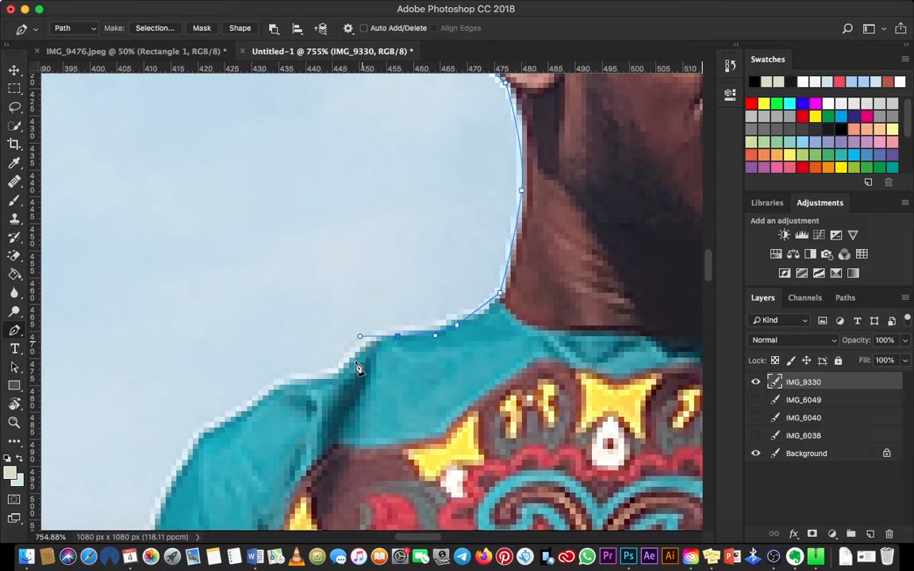
left_click_drag(338, 379, 429, 344)
key("space")
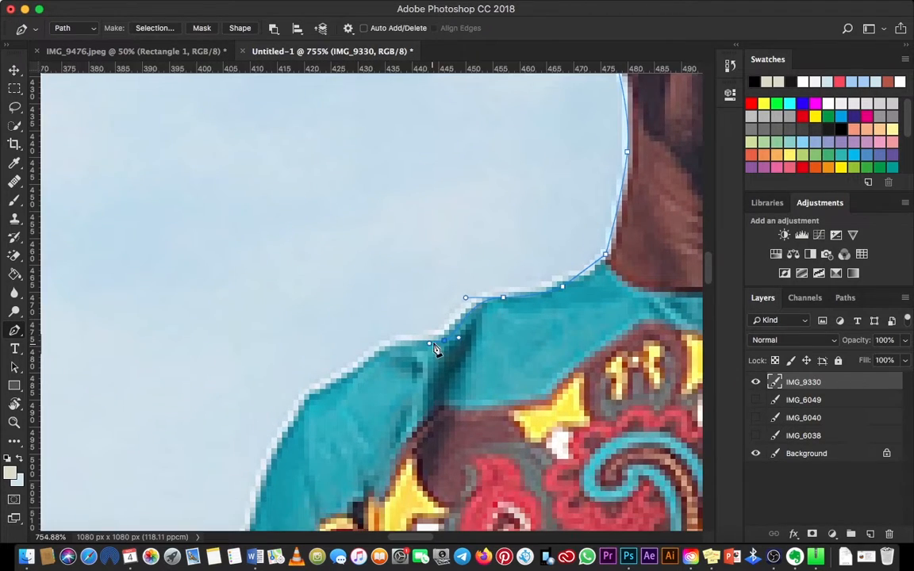
left_click(443, 341)
- Extend the pen path over the rounded shoulder and onto the outer edge of the upper sleeve
key("space")
left_click_drag(346, 370, 452, 302)
key("space")
left_click_drag(413, 349, 434, 222)
left_click(435, 209)
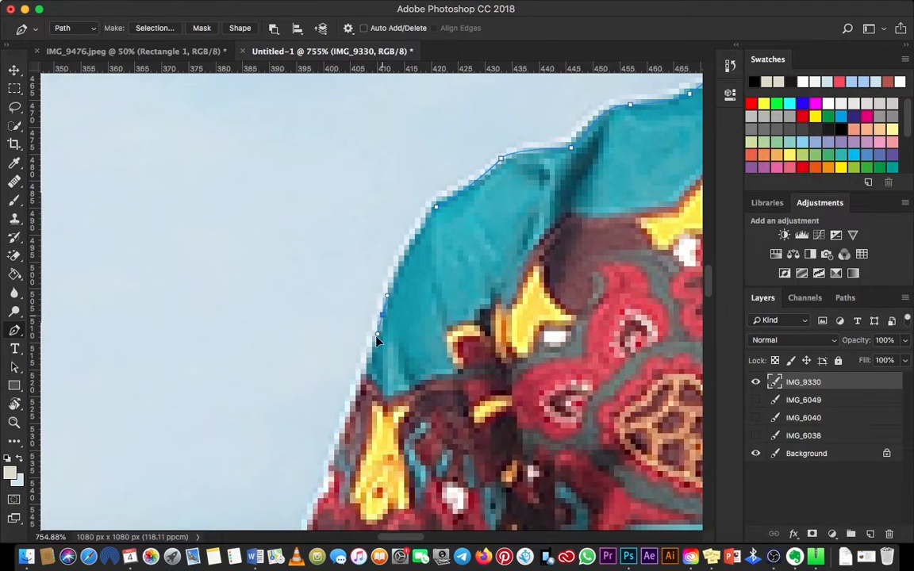
left_click_drag(382, 338, 423, 190)
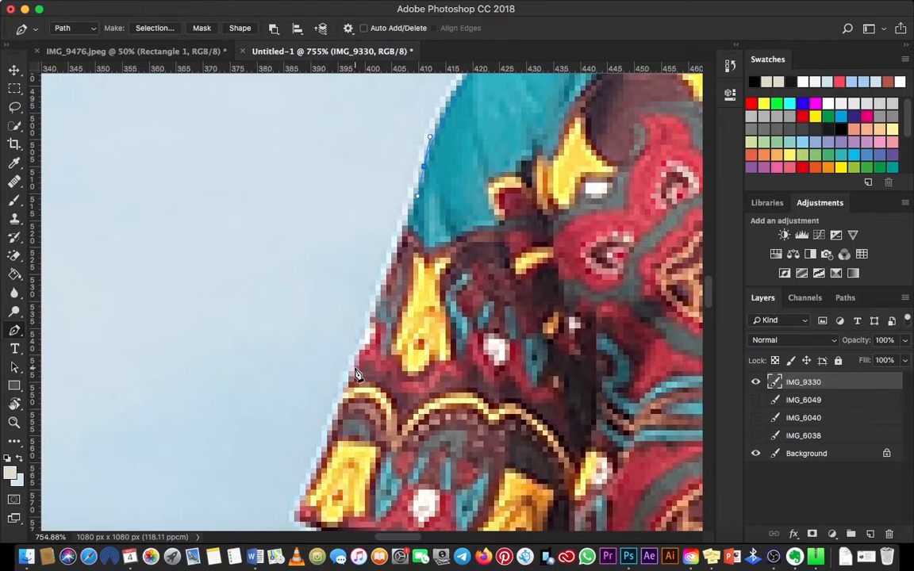
- Trace the pen path down the patterned sleeve to its outer corner and along the sleeve opening to the arm
left_click_drag(355, 367, 374, 319)
key("space")
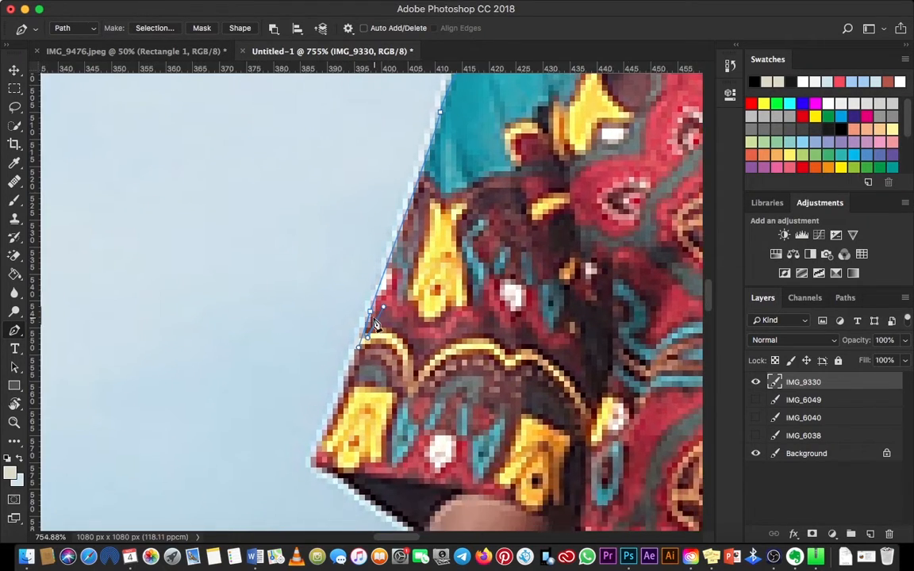
key("super+z")
left_click(316, 462)
key("space")
left_click_drag(300, 434, 247, 334)
key("super+r")
left_click(366, 438)
- Extend the pen path from the sleeve opening past the elbow and along the outer edge of the forearm
scroll(366, 438, "down", 5)
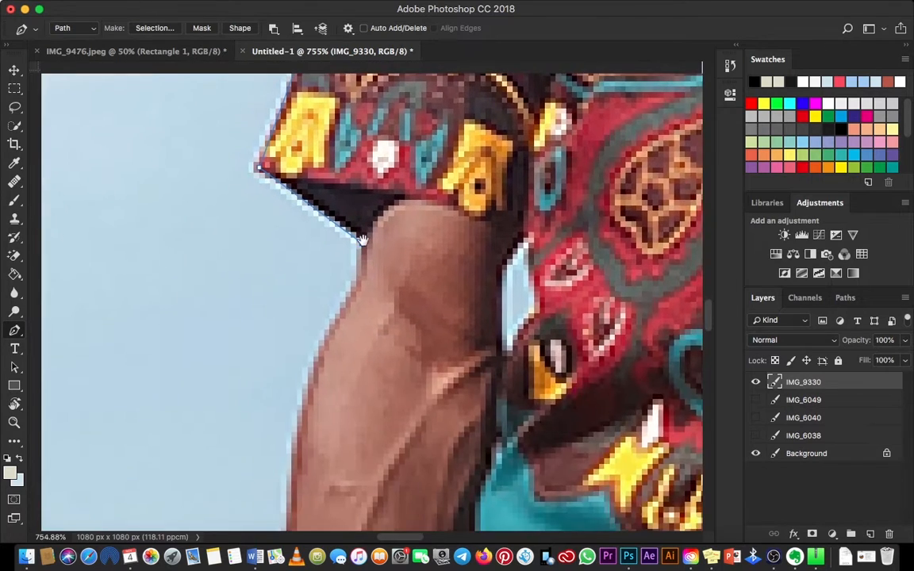
mouse_move(317, 350)
left_mouse_down()
mouse_move(300, 383)
mouse_move(334, 345)
left_mouse_up()
key("space")
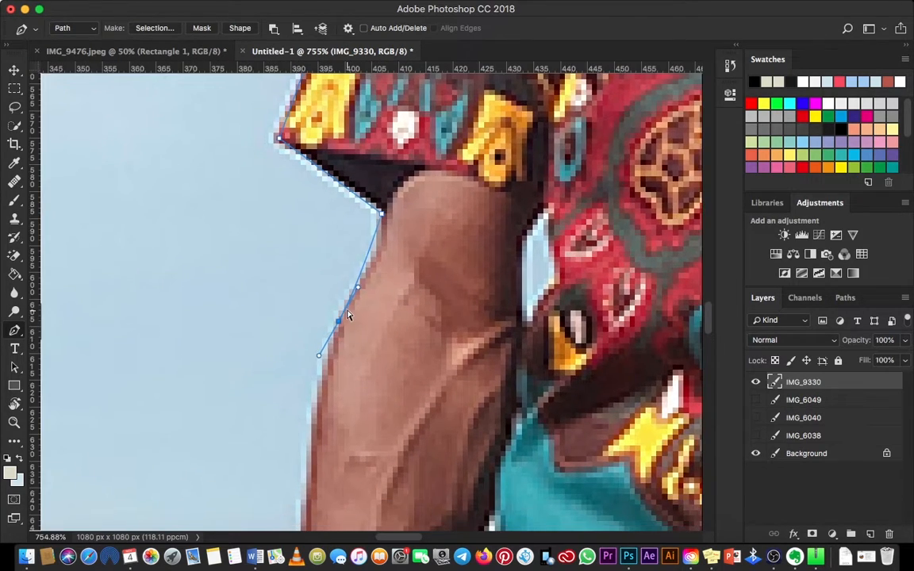
key("super+z")
scroll(330, 343, "down", 4)
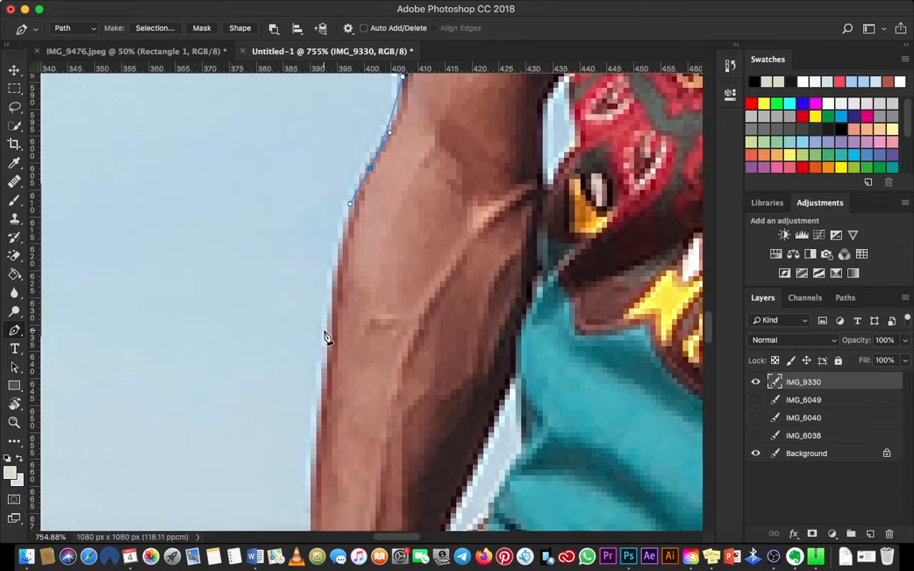
left_click_drag(331, 385, 363, 248)
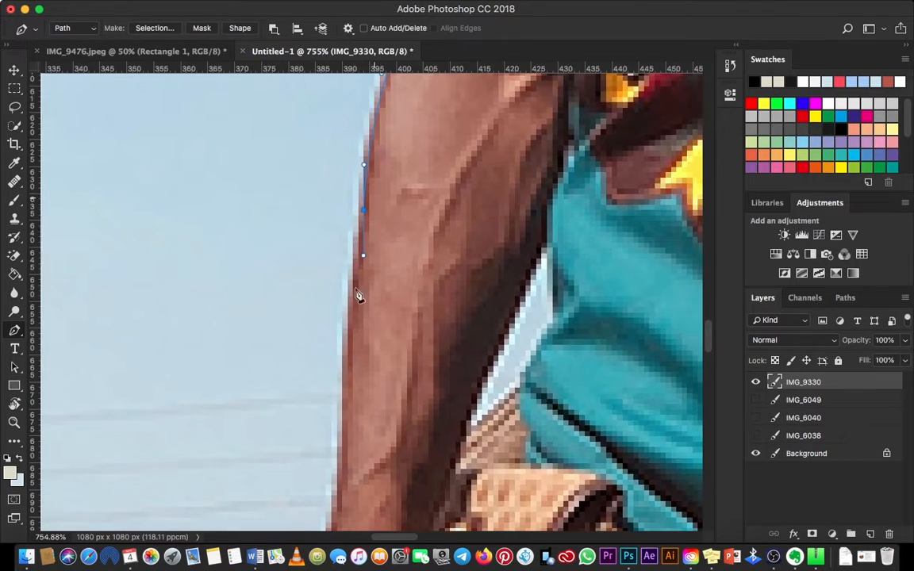
left_click_drag(353, 313, 349, 399)
key("space")
left_click_drag(351, 361, 344, 367)
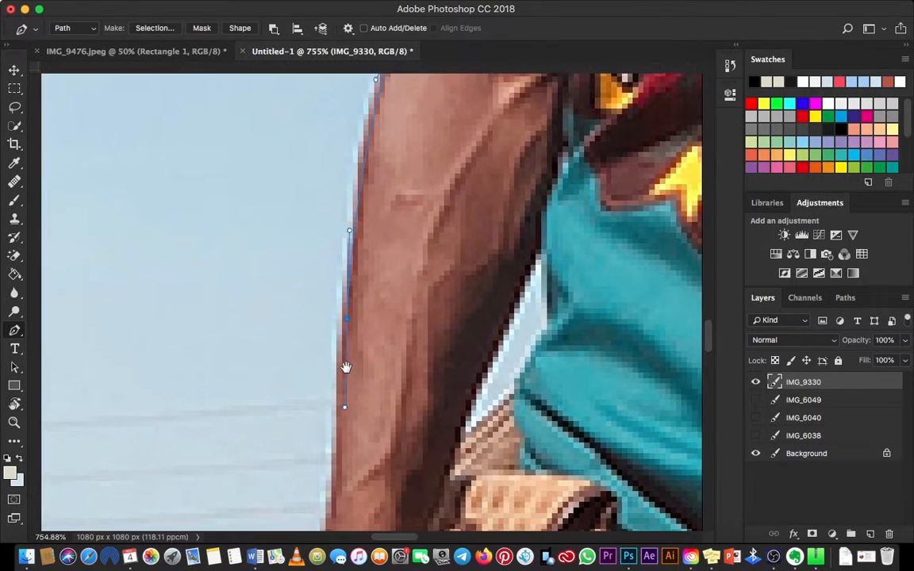
- Undo the last forearm anchor, then retrace the path along the lower forearm, past the wrist and down the back of the hand
key("super+z")
scroll(338, 435, "down", 6)
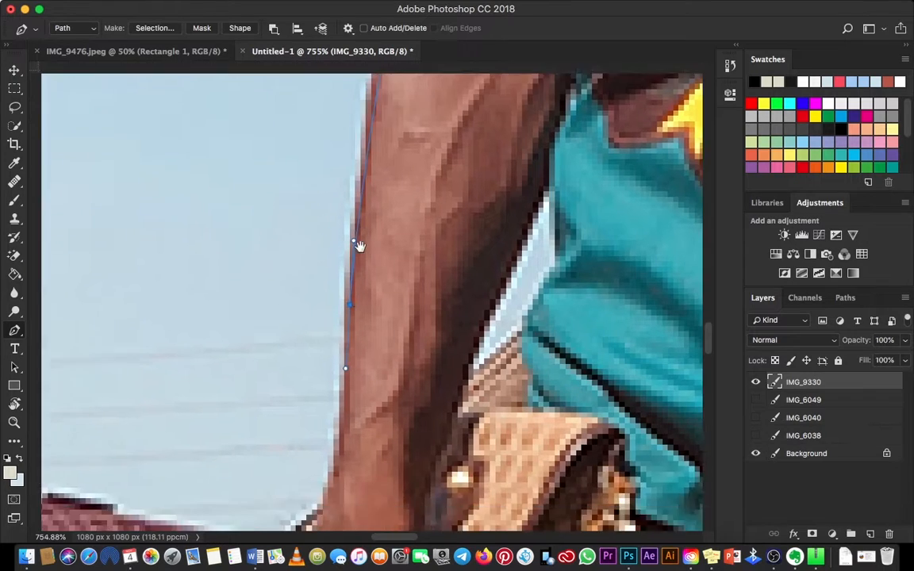
left_click_drag(351, 264, 348, 312)
key("space")
left_click_drag(346, 374, 339, 259)
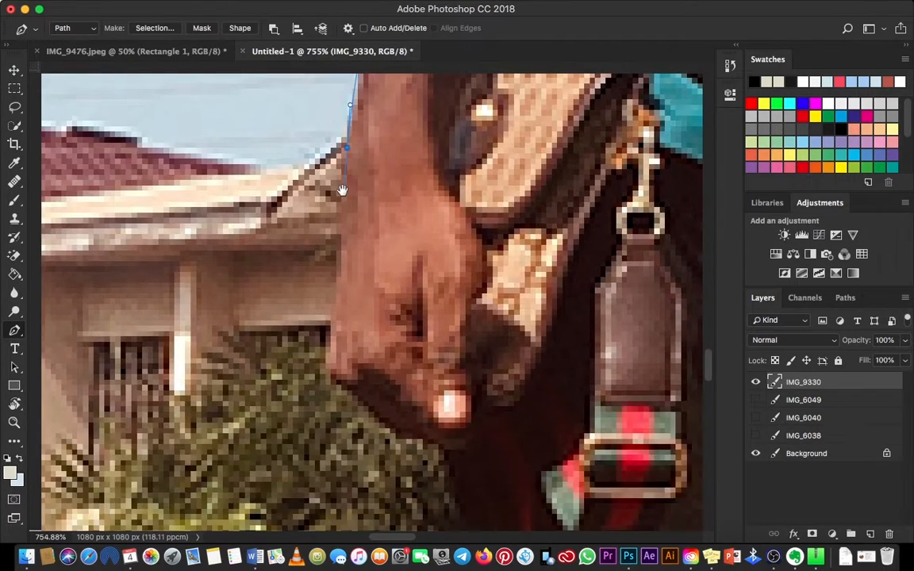
left_click_drag(335, 294, 332, 329)
key("space")
left_click_drag(336, 368, 330, 271)
- Continue the pen path down the back of the hand and along the underside of the curled fingers
key("super+r")
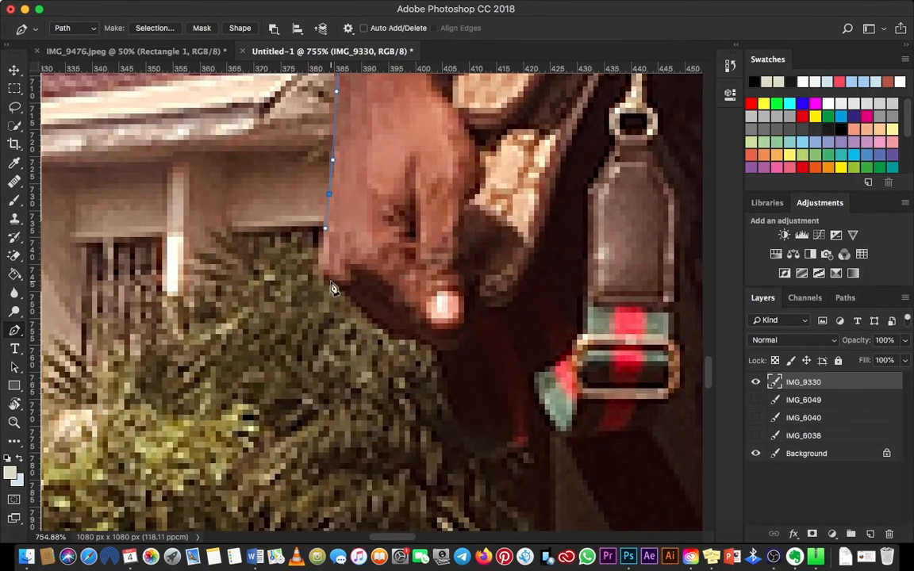
left_click_drag(371, 309, 339, 265)
left_click(360, 295)
key("space")
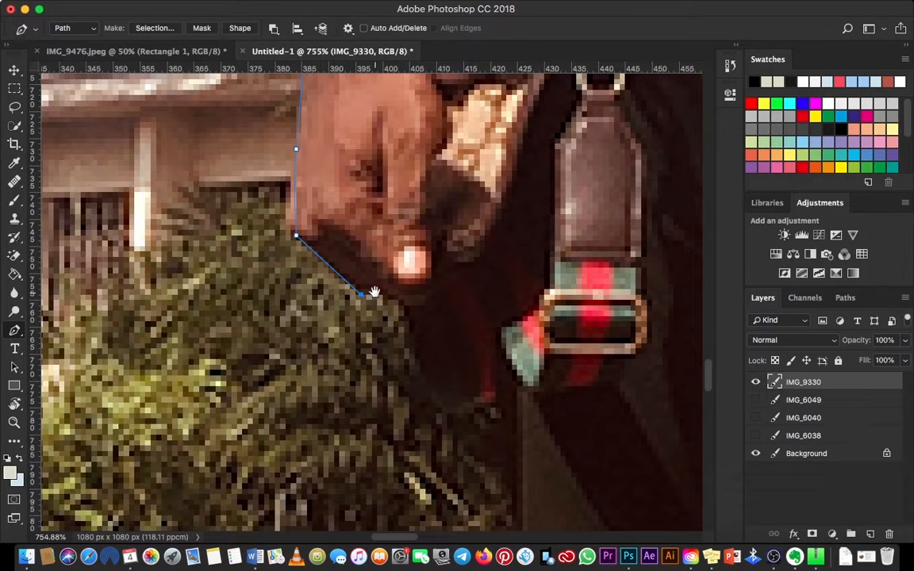
left_click_drag(402, 292, 378, 283)
left_click(363, 285)
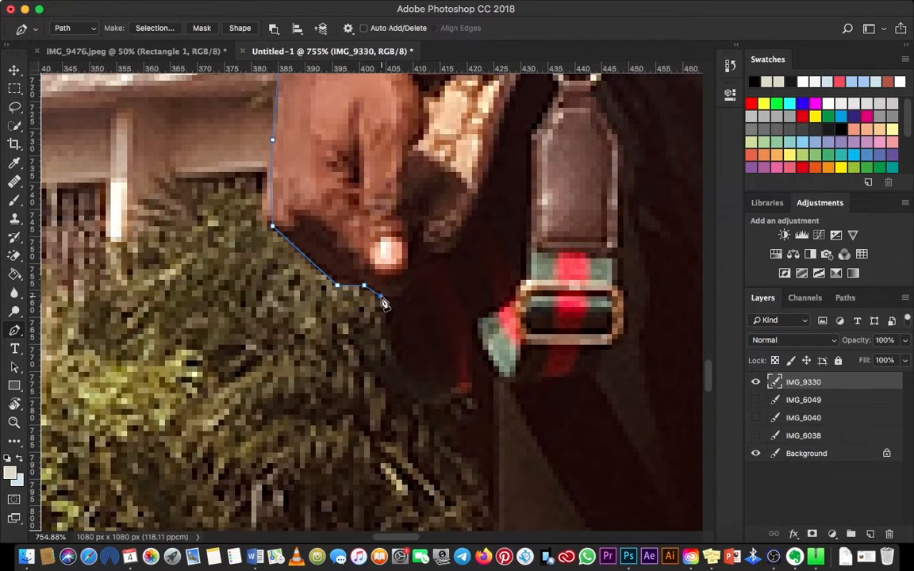
scroll(383, 302, "right", 5)
scroll(382, 302, "down", 2)
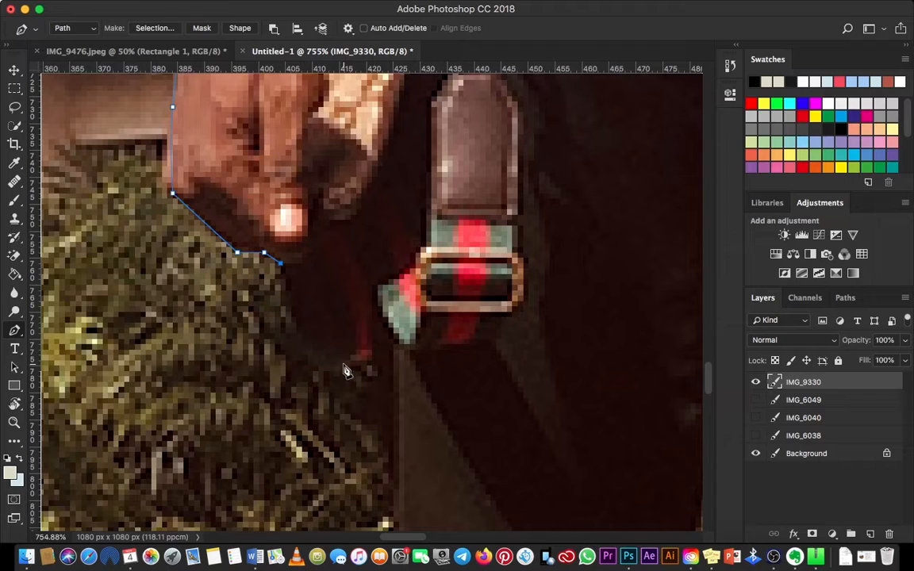
- Extend the pen path along the dark fabric below the hand to its lower corner and up to the striped strap end
left_click(365, 359)
left_click(388, 334)
scroll(357, 292, "down", 3)
scroll(358, 292, "right", 2)
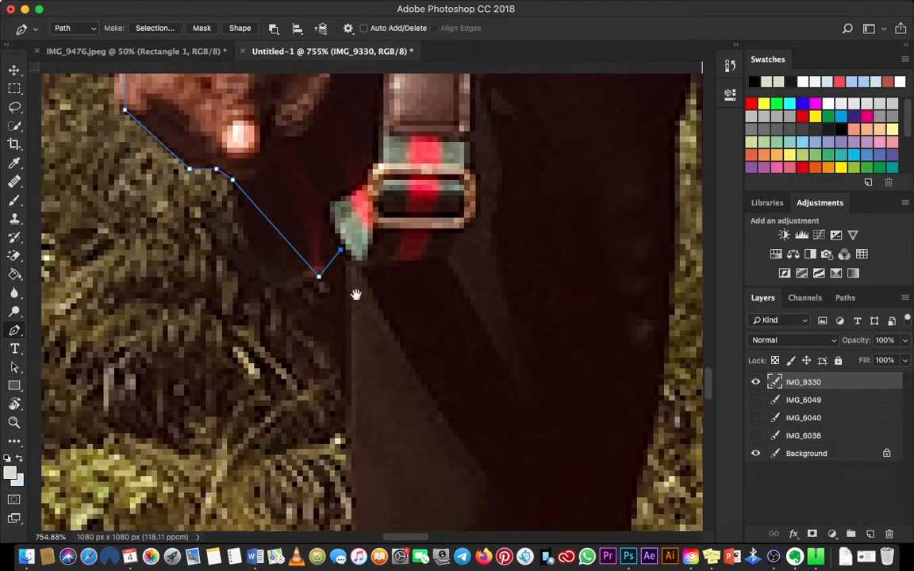
- Trace the pen path down the outer edge of the first trouser leg, from the strap past the knee folds
left_click_drag(350, 361, 342, 193)
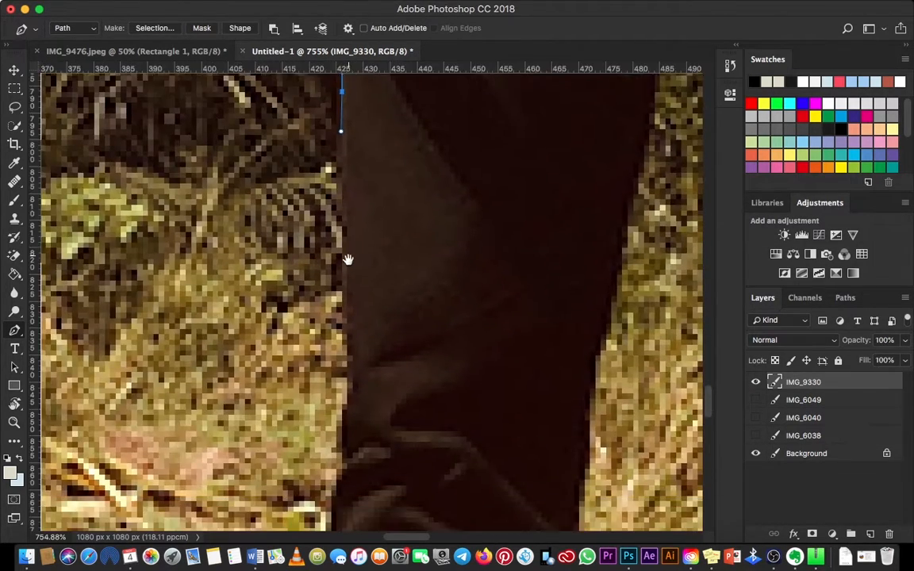
mouse_move(346, 315)
left_mouse_down()
mouse_move(349, 338)
mouse_move(351, 226)
left_mouse_up()
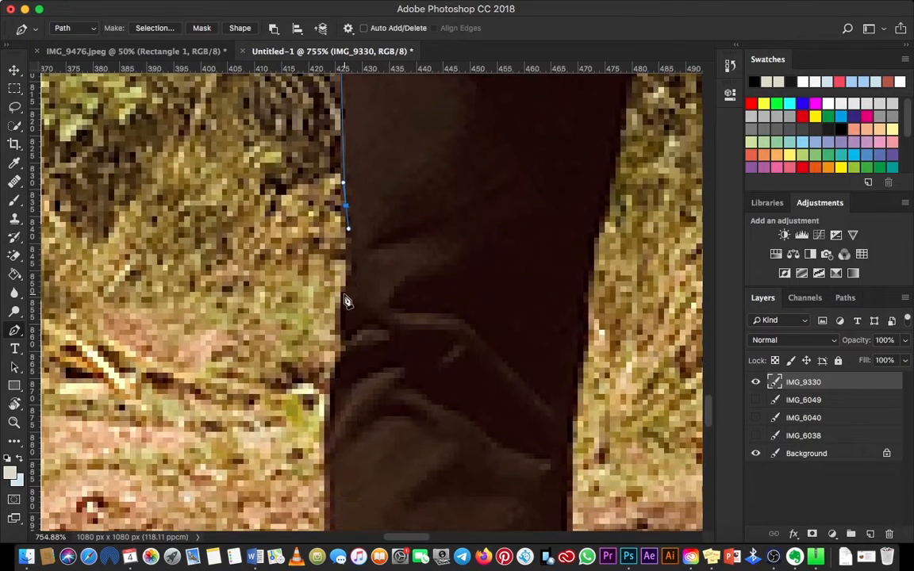
left_click_drag(347, 296, 337, 311)
left_click_drag(339, 236, 338, 139)
left_click_drag(328, 310, 327, 342)
left_click_drag(328, 340, 341, 260)
left_click_drag(340, 374, 343, 260)
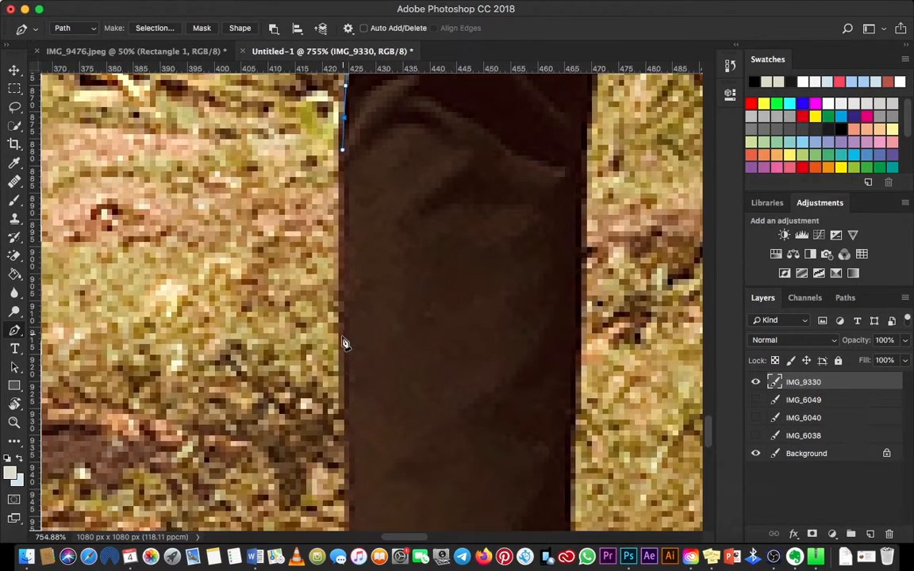
- Extend the pen path down the outer edge of the first lower trouser leg, undoing the misplaced anchor on the way
left_click_drag(344, 334, 345, 372)
left_click_drag(347, 440, 344, 194)
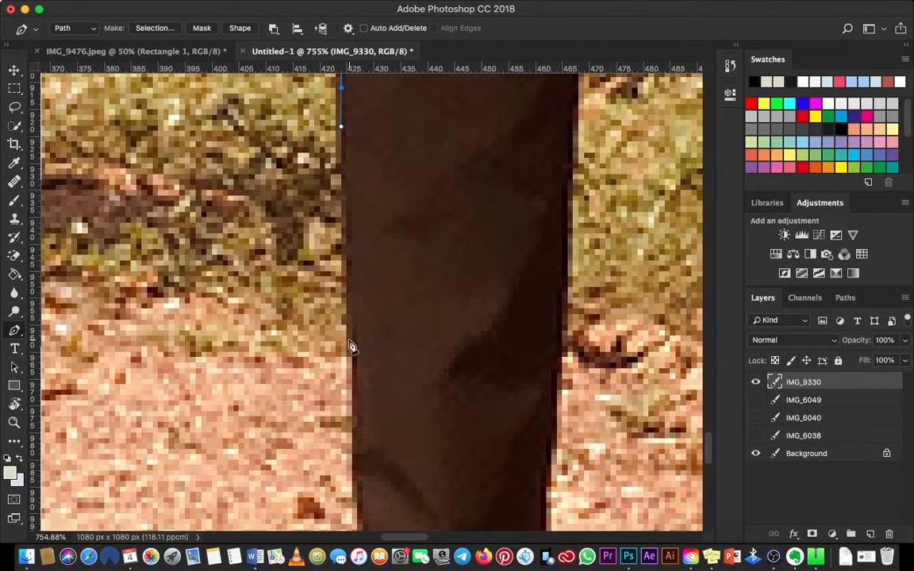
left_click_drag(350, 344, 343, 399)
key("super+z")
scroll(349, 333, "down", 3)
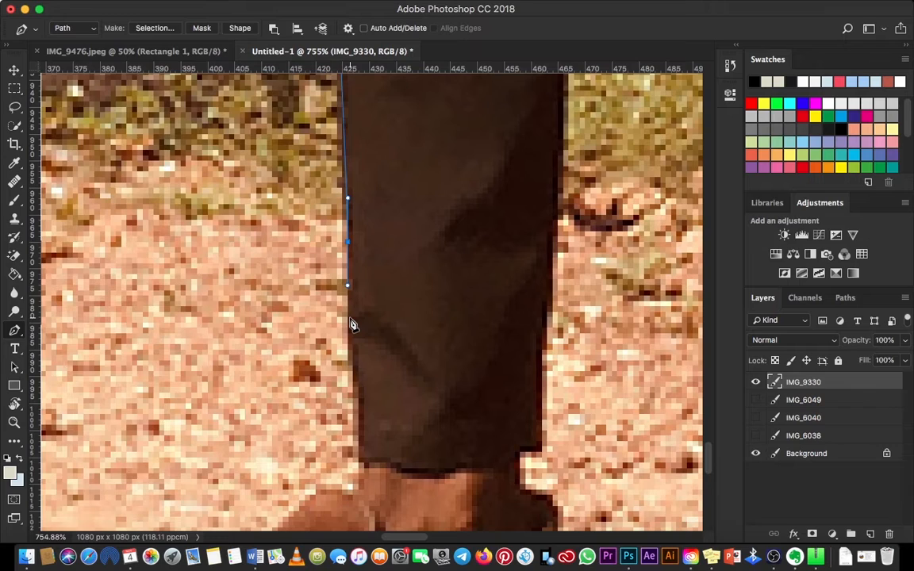
scroll(365, 310, "down", 4)
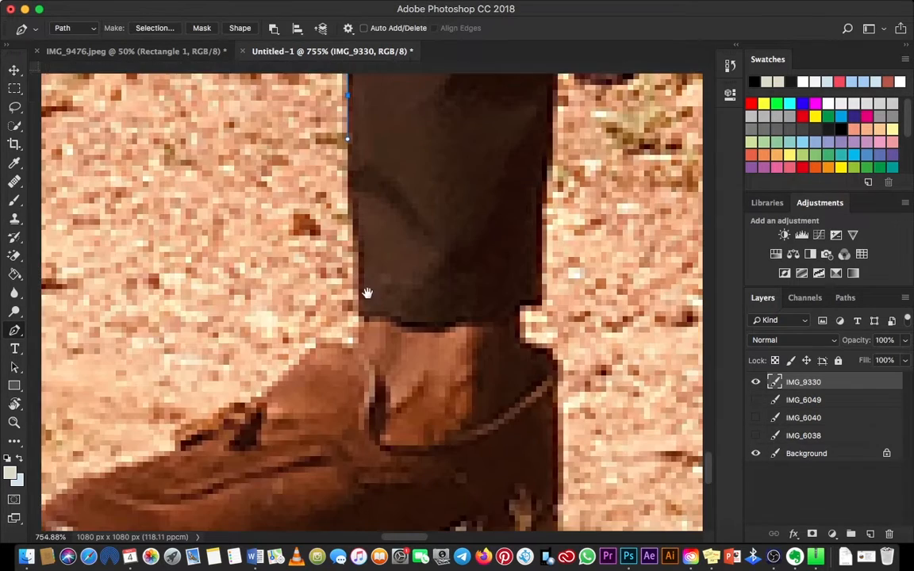
- Trace the pen path around the first trouser hem and ankle, and down the shoe's upper past the tassel
left_click(358, 311)
left_click(364, 321)
left_click(358, 348)
scroll(361, 349, "down", 2)
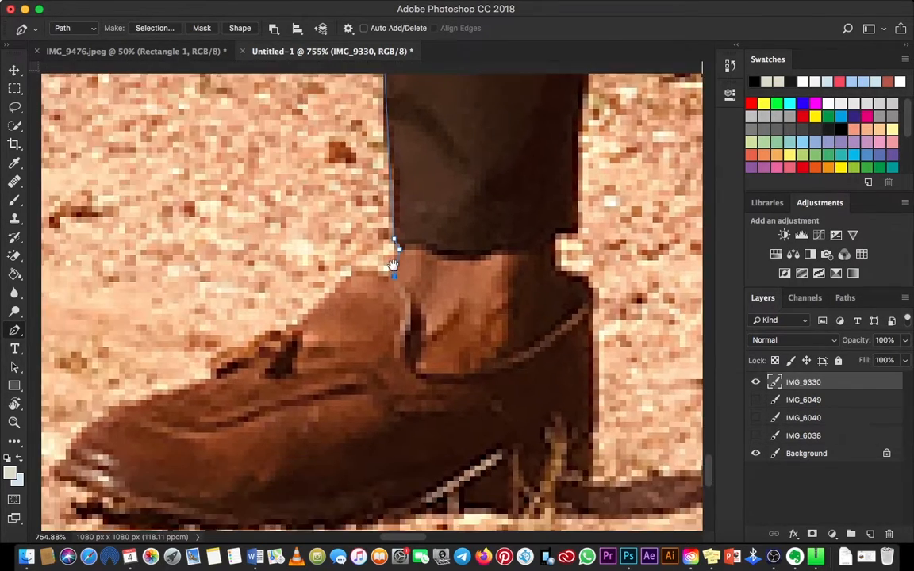
left_click_drag(355, 259, 316, 312)
scroll(349, 309, "left", 2)
left_click(292, 325)
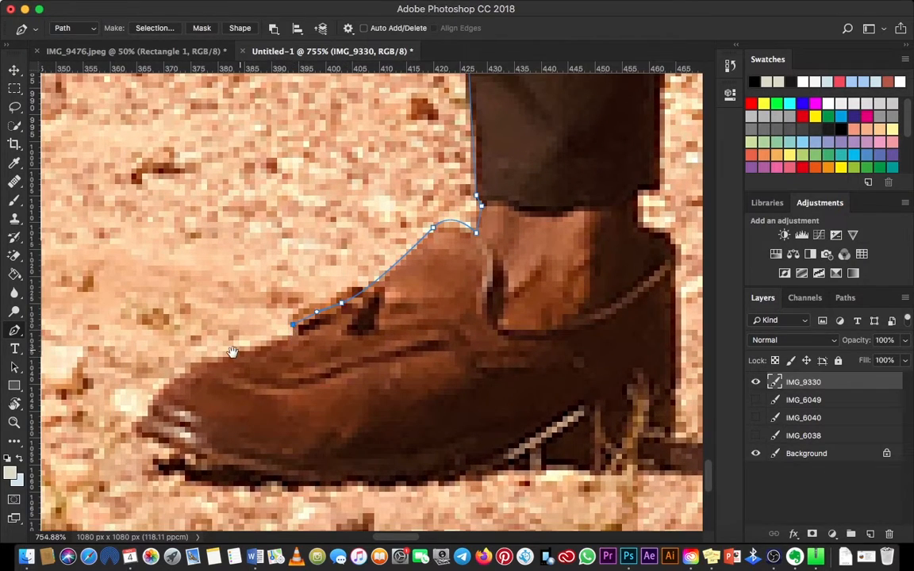
- Curve the pen path around the toe of the first shoe and along the underside of its sole
left_click_drag(185, 379, 158, 400)
left_click_drag(170, 347, 179, 278)
left_click_drag(166, 376, 182, 388)
left_click_drag(333, 408, 391, 406)
left_click_drag(545, 387, 392, 364)
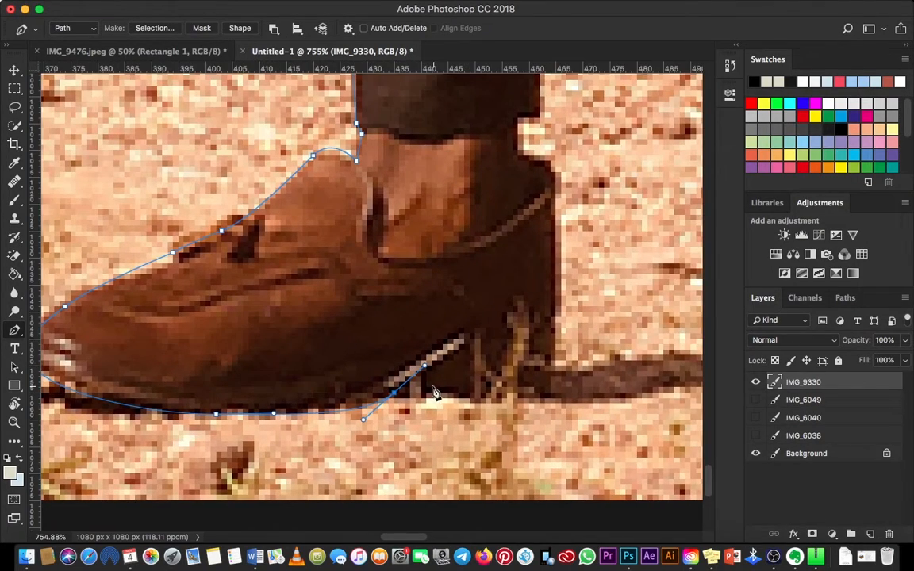
- Turn the curve into a corner at the sole's arch and trace the path around the heel block to the heel's rear edge
left_click(395, 393, "alt")
left_click(420, 377)
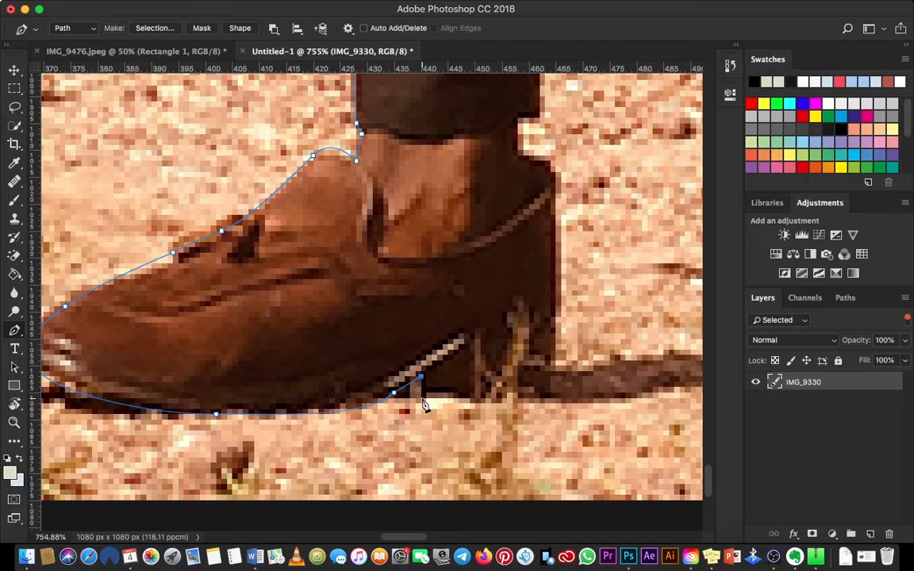
left_click(559, 346)
scroll(516, 317, "right", 5)
scroll(515, 318, "up", 3)
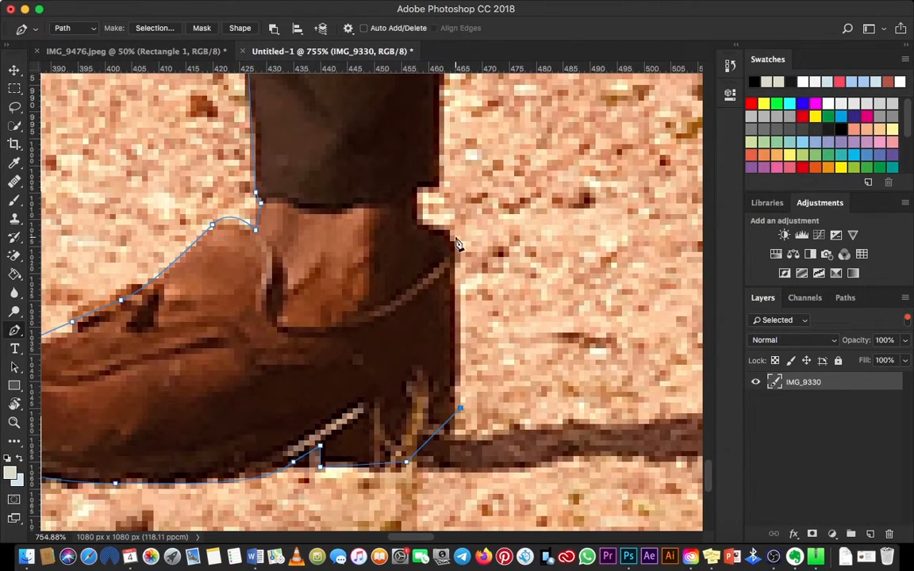
- Trace the pen path up the back of the first shoe and around the notch below the trouser hem
left_click(454, 236)
left_click(418, 219)
scroll(418, 219, "up", 3)
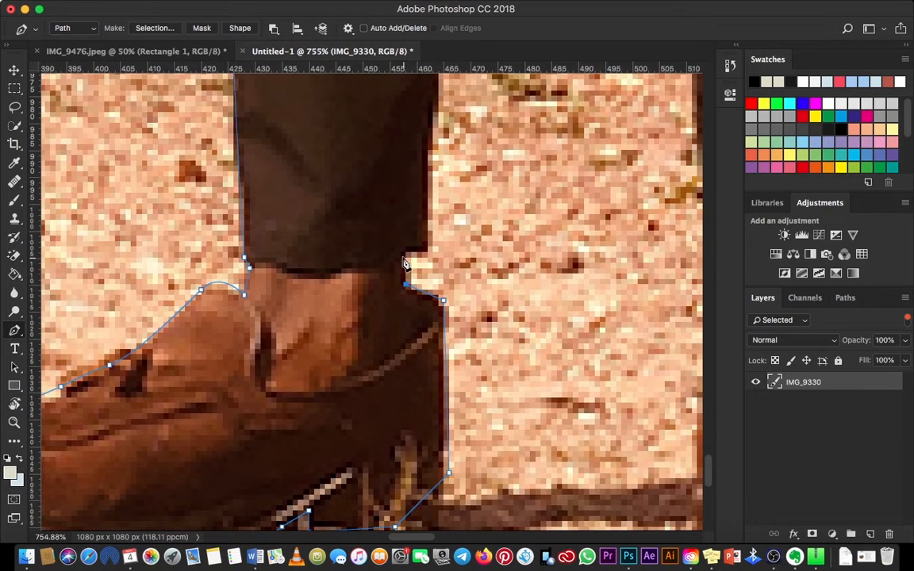
scroll(433, 256, "right", 1)
scroll(433, 256, "up", 1)
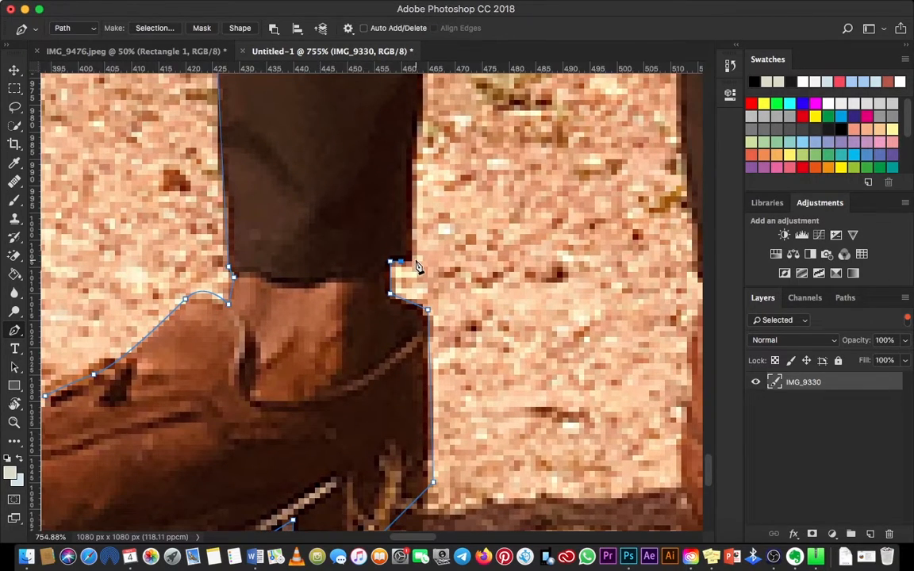
- Extend the pen path from the hem corner up the inner edge of the first lower trouser leg
scroll(401, 262, "up", 9)
scroll(401, 262, "right", 3)
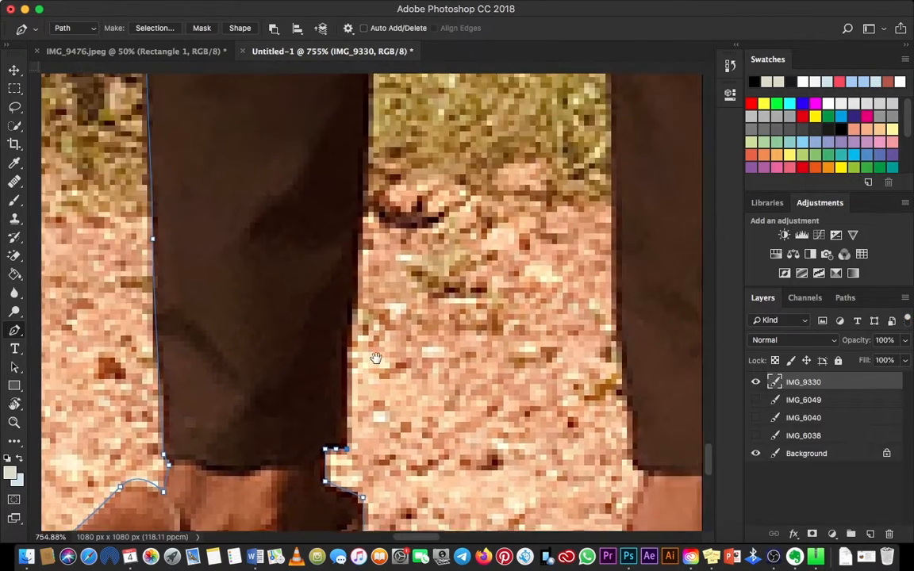
scroll(373, 238, "up", 1)
left_click(351, 250)
scroll(356, 218, "up", 6)
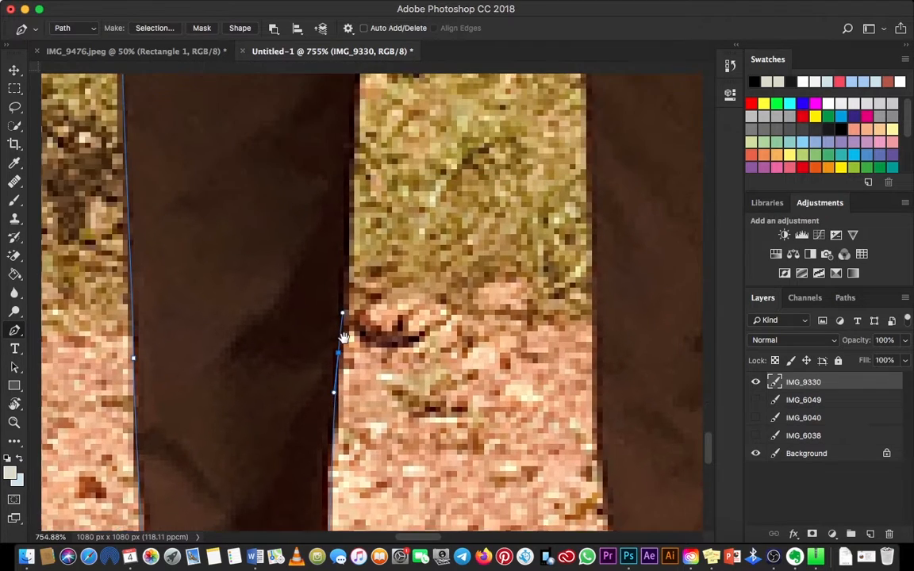
left_click_drag(354, 169, 358, 141)
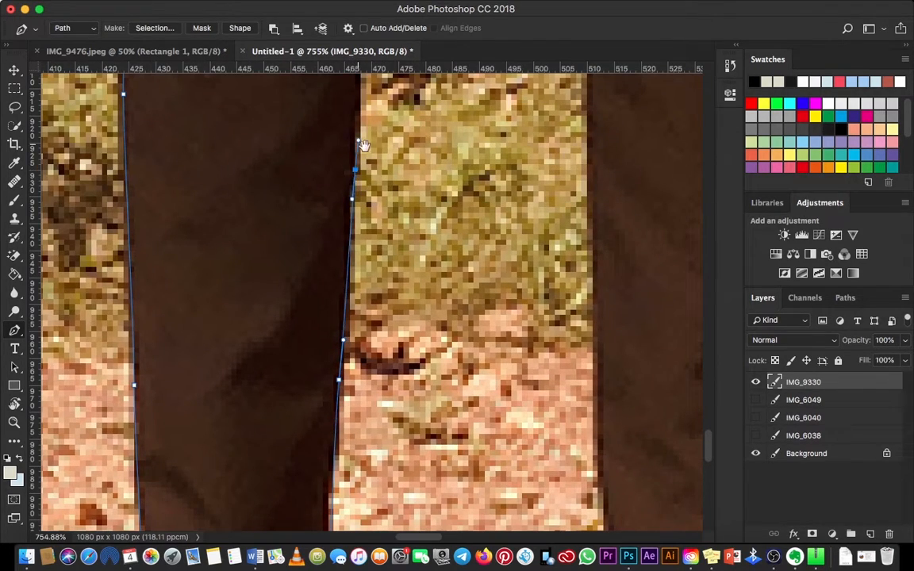
- Trace the pen path up the inner edge of the first leg past the knee and thigh, undoing one misplaced anchor
scroll(365, 174, "up", 15)
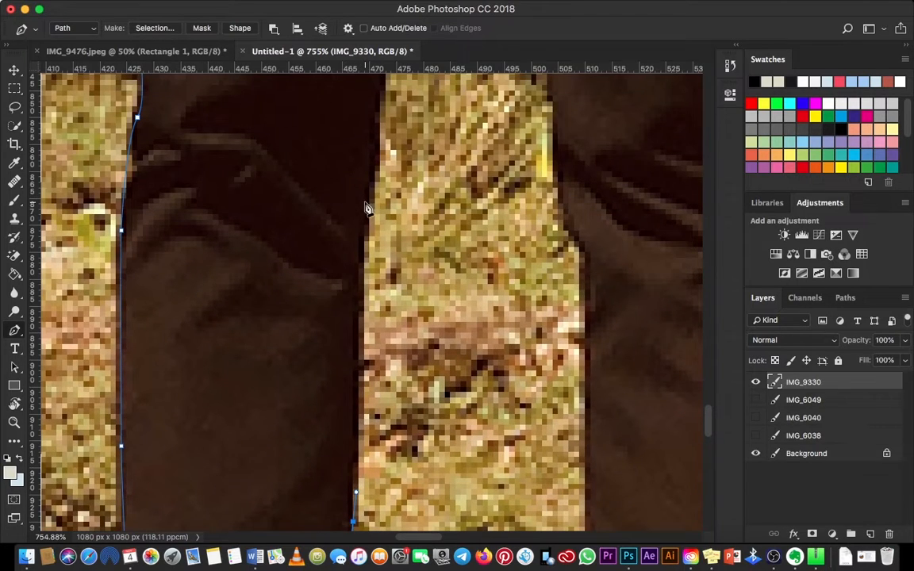
left_click_drag(369, 198, 345, 302)
left_click(357, 245)
left_click_drag(367, 218, 370, 204)
left_click_drag(328, 280, 255, 451)
key("super+z")
left_click_drag(286, 357, 271, 442)
left_click_drag(302, 175, 316, 423)
- Carry the pen path across the top of the gap between the legs to the second leg's inner thigh
left_click(330, 286)
left_click_drag(335, 284, 326, 287)
left_click(330, 287)
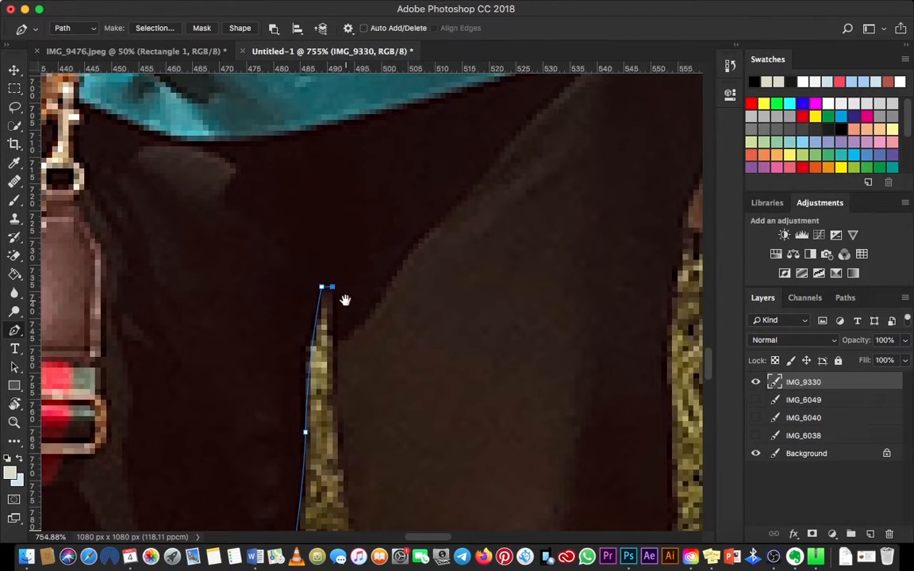
left_click_drag(373, 388, 297, 169)
left_click(299, 170)
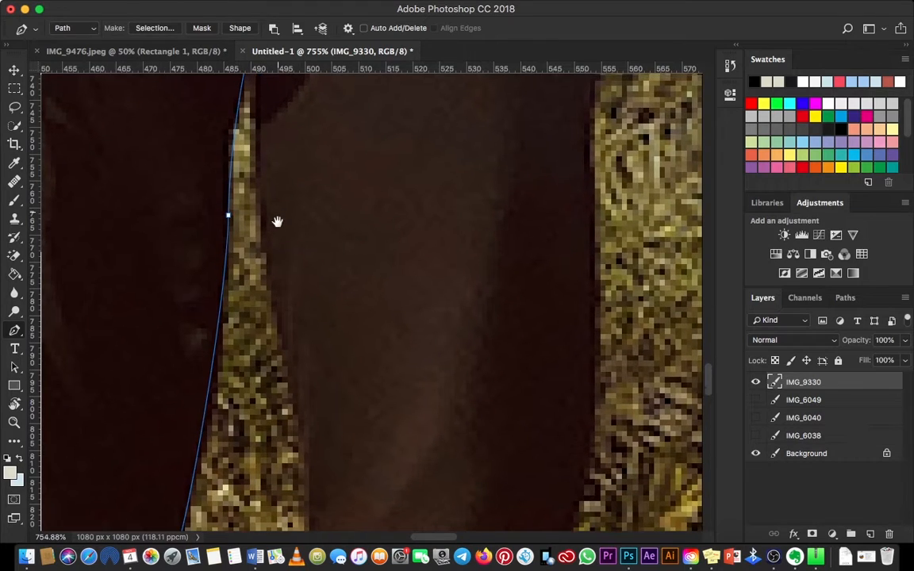
- Trace the pen path down the second leg's inner thigh to the knee, replacing the misplaced anchor near the knee
left_click_drag(267, 248, 272, 294)
left_click_drag(262, 188, 249, 37)
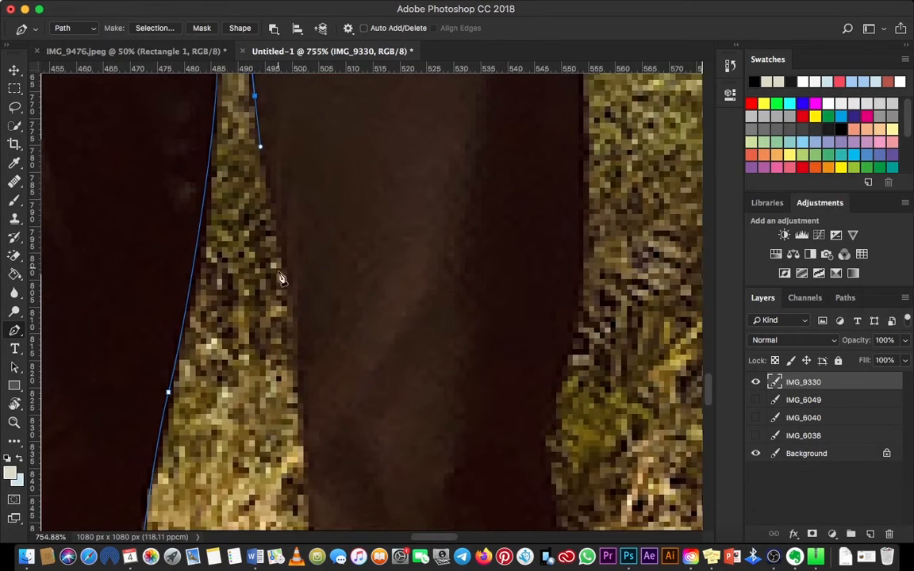
left_click_drag(280, 255, 294, 318)
left_click_drag(292, 233, 284, 21)
left_click_drag(290, 216, 310, 243)
key("super+z")
left_click(310, 258)
- Extend the pen path down the inner edge of the second lower trouser leg and around its hem corner
scroll(301, 255, "down", 2)
scroll(302, 260, "down", 3)
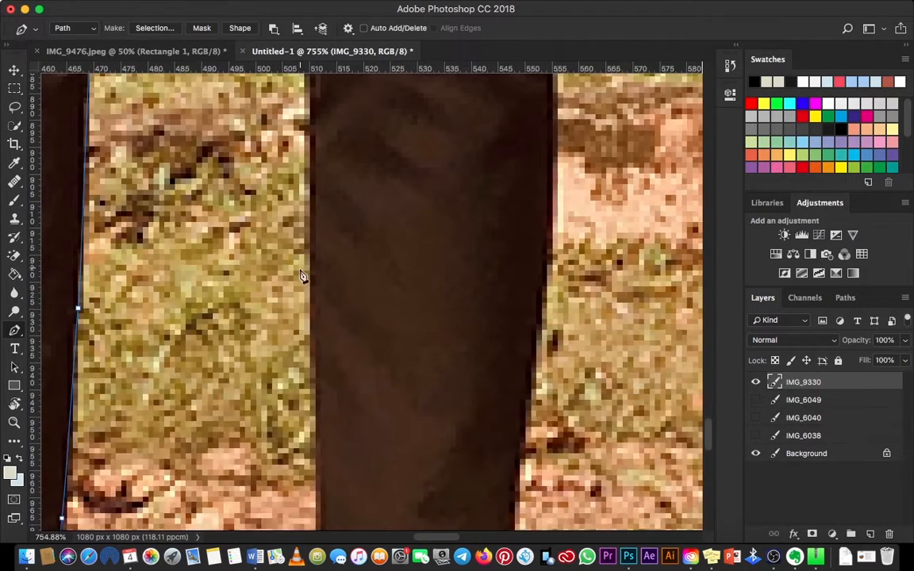
scroll(313, 305, "down", 7)
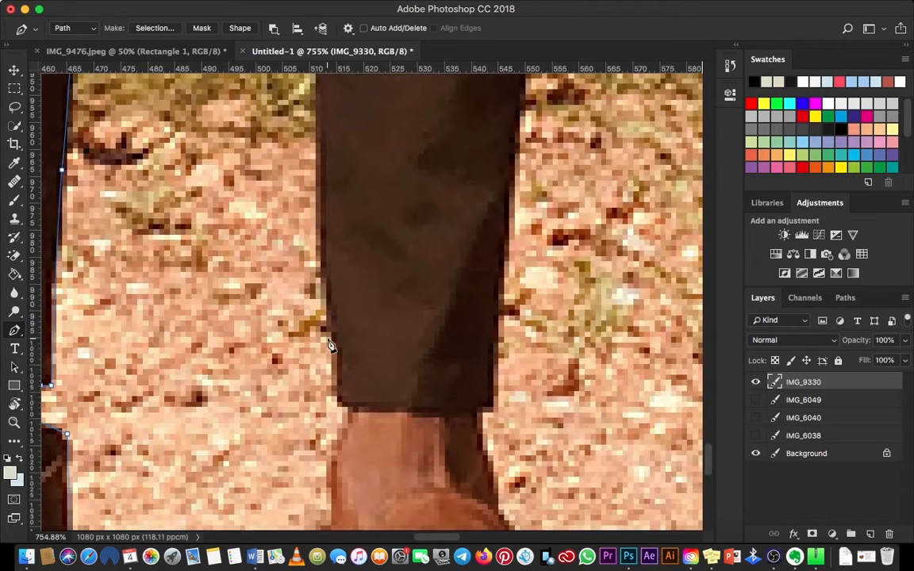
left_click_drag(332, 325, 337, 375)
left_click(338, 401)
left_click_drag(340, 402, 343, 286)
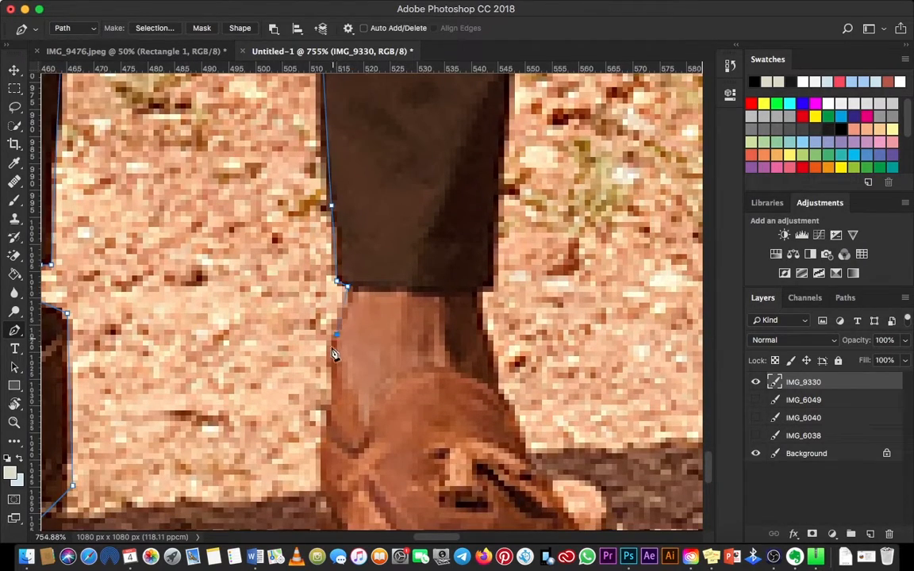
- Trace the pen path down the second ankle and shoe side, and remove the last anchor's outgoing curve handle
left_click(333, 355)
scroll(337, 341, "down", 3)
left_click_drag(328, 348, 331, 369)
left_click_drag(331, 369, 316, 291)
left_click(312, 271, "alt")
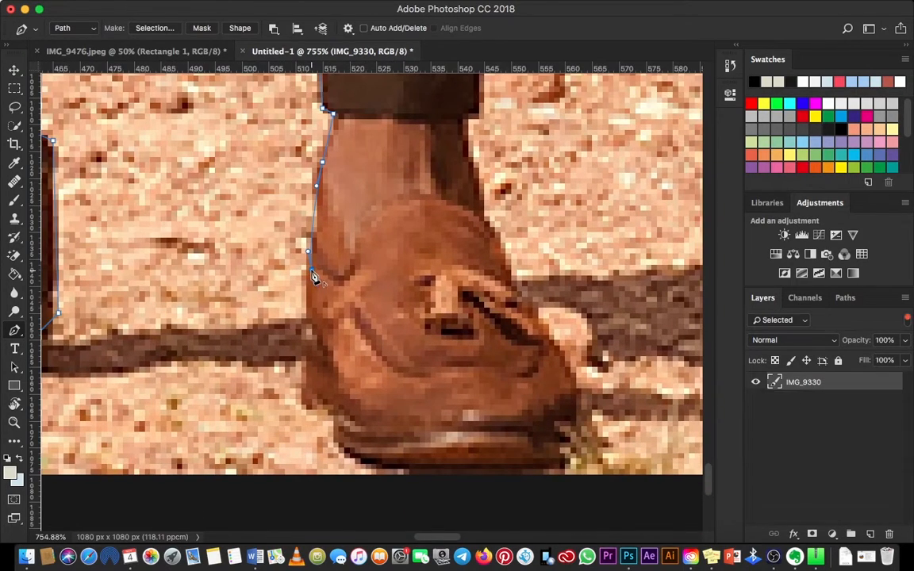
- Trace the pen path down the second shoe's side, under its sole and up around the opposite side of the toe
scroll(323, 397, "down", 1)
left_click(323, 384)
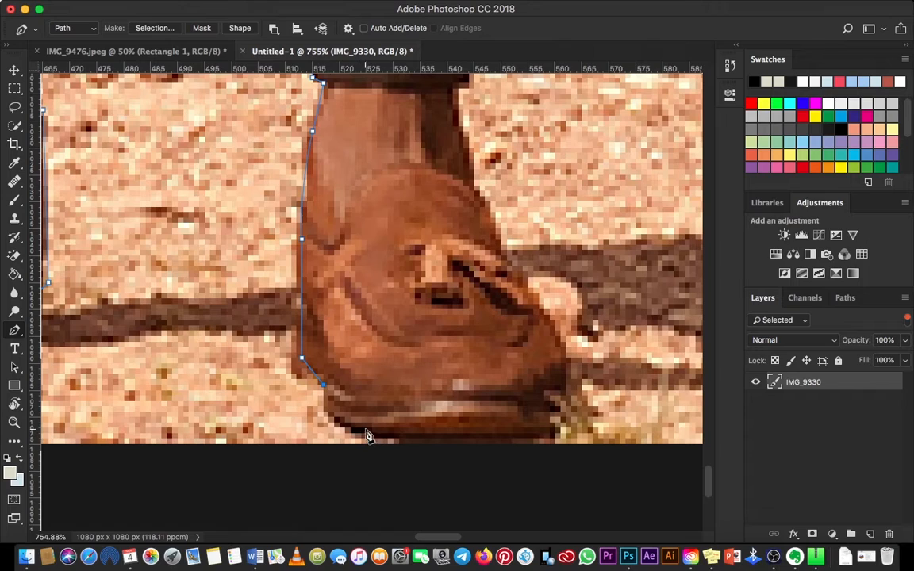
left_click_drag(376, 434, 410, 435)
left_click_drag(550, 422, 560, 406)
left_click_drag(566, 352, 564, 316)
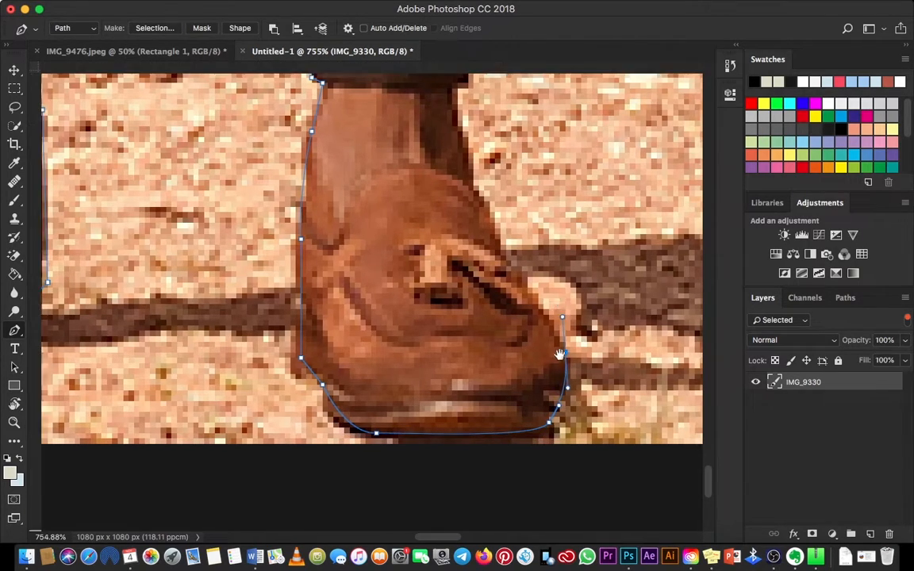
- Extend the pen path up the outer side of the second shoe's upper to where it meets the ankle
scroll(548, 333, "up", 2)
left_click_drag(523, 344, 478, 248)
scroll(536, 445, "up", 5)
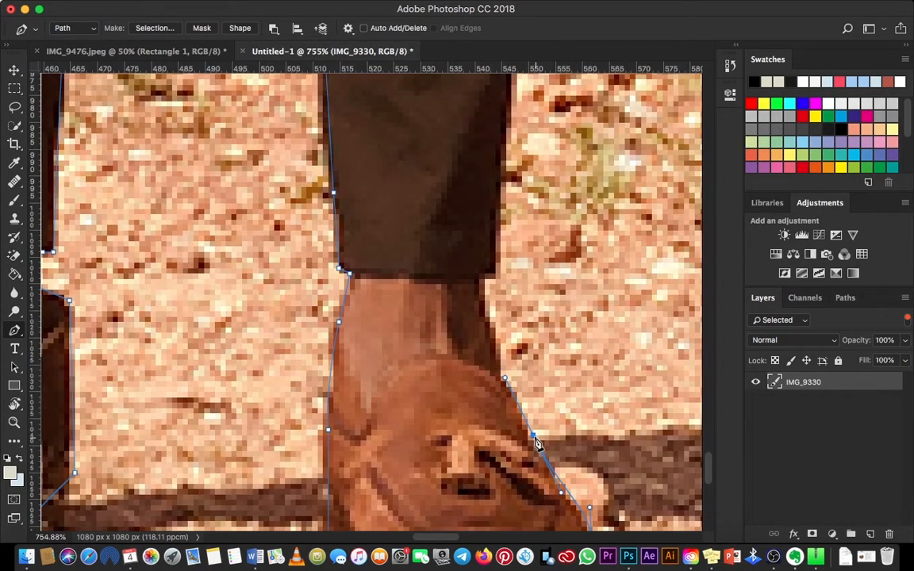
left_click_drag(496, 368, 508, 383)
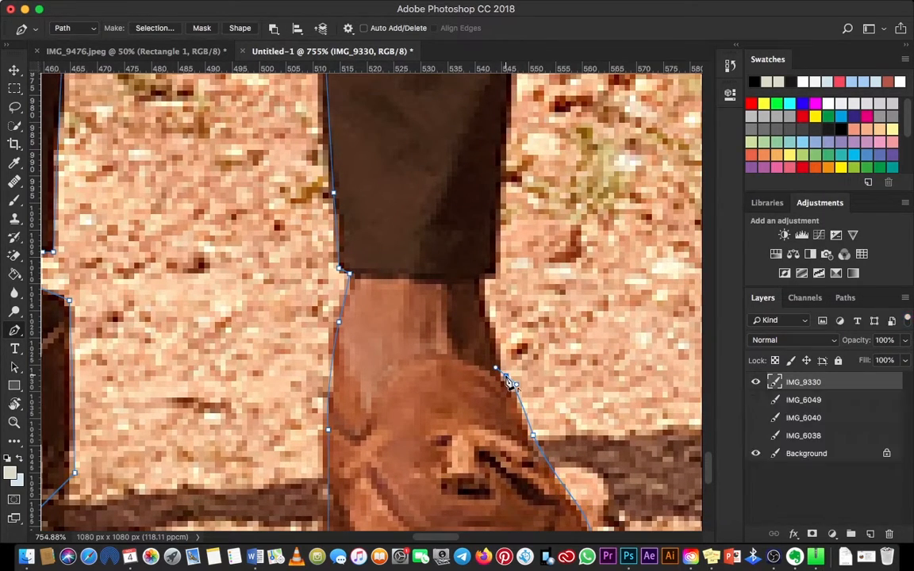
- Extend the pen path up the second ankle and around the outer corner of the trouser hem
left_click_drag(483, 322, 307, 455)
left_click(490, 366, "alt")
left_click_drag(330, 392, 326, 419)
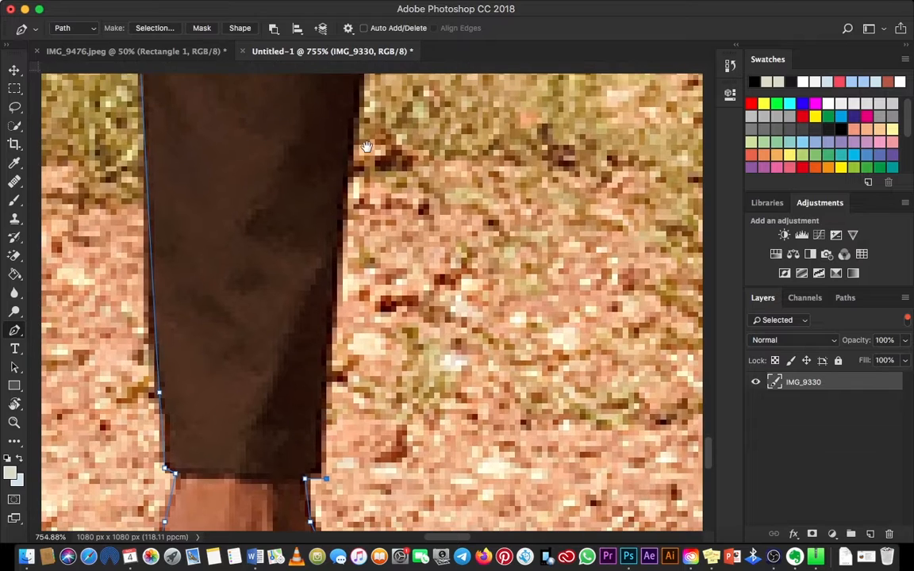
- Trace the pen path up the outer edge of the second trouser leg, past the knee to the thigh
left_click_drag(343, 177, 342, 353)
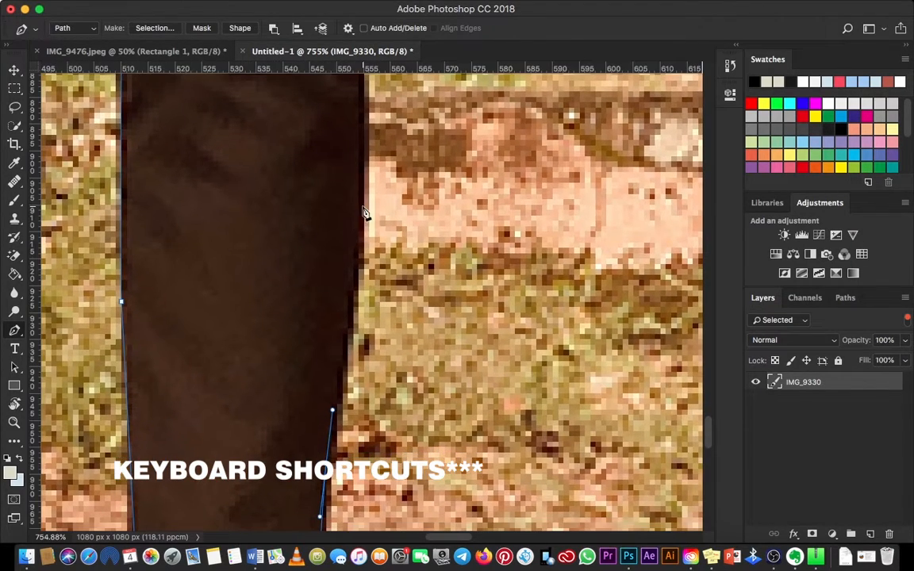
left_click_drag(364, 205, 365, 137)
left_click_drag(350, 268, 332, 508)
left_click_drag(329, 218, 374, 385)
left_click_drag(354, 179, 366, 142)
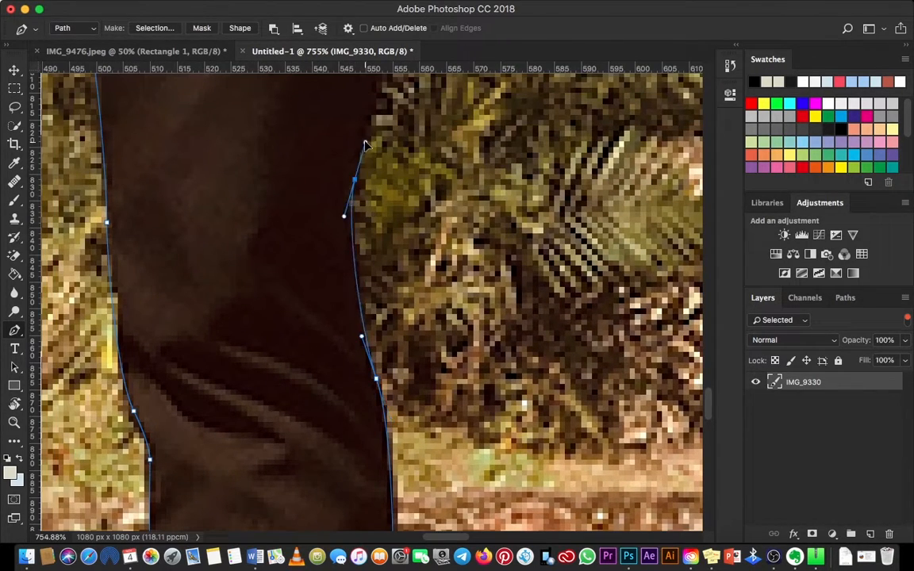
left_click_drag(314, 299, 242, 547)
mouse_move(309, 225)
left_mouse_down()
mouse_move(308, 140)
mouse_move(325, 413)
left_mouse_up()
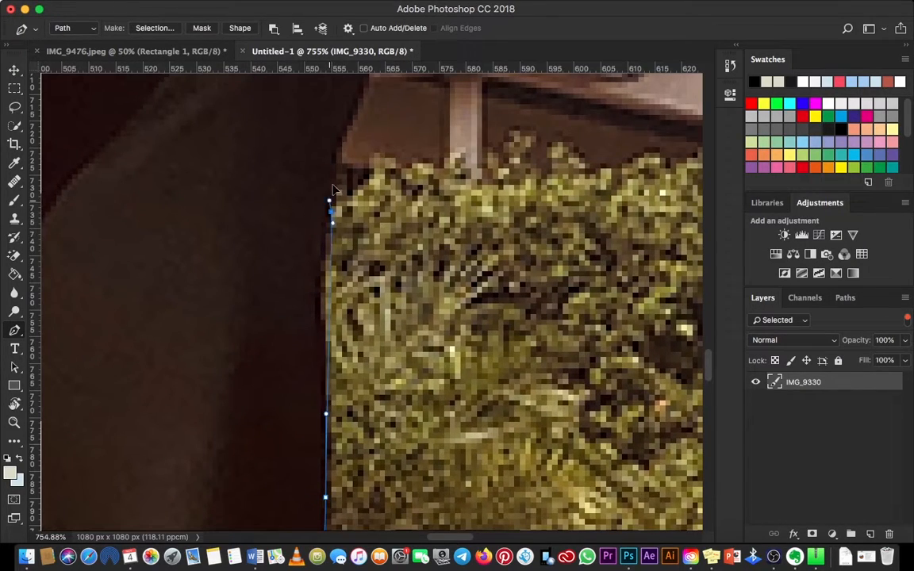
- Extend the pen path from the upper thigh around the hip to the shirt's lower side corner
mouse_move(331, 196)
left_mouse_down()
mouse_move(341, 150)
mouse_move(318, 302)
left_mouse_up()
mouse_move(342, 224)
left_mouse_down()
mouse_move(351, 193)
mouse_move(316, 260)
left_mouse_up()
left_click(358, 180)
left_click(371, 222)
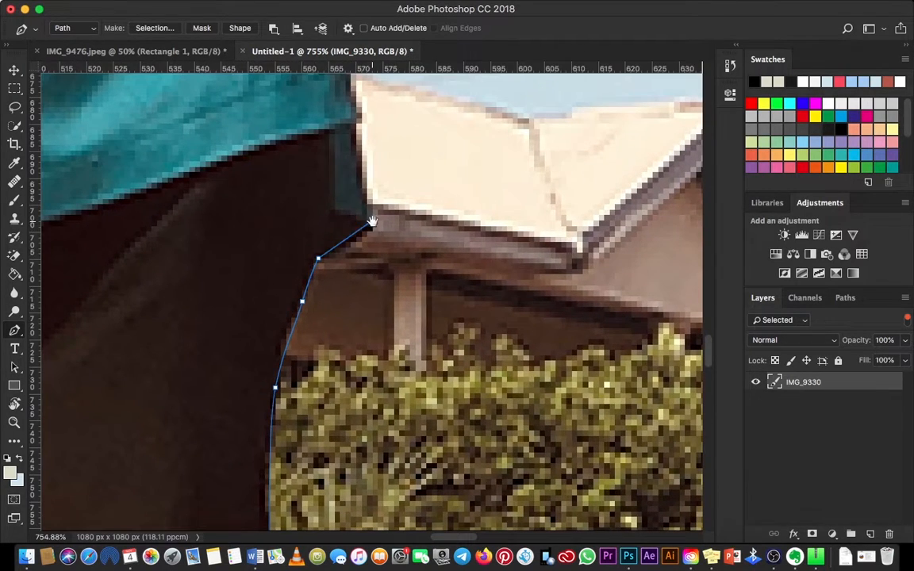
left_click_drag(372, 221, 331, 294)
- Trace the pen path up the side of the teal shirt to the wrist at the pocket
left_click_drag(315, 192, 312, 347)
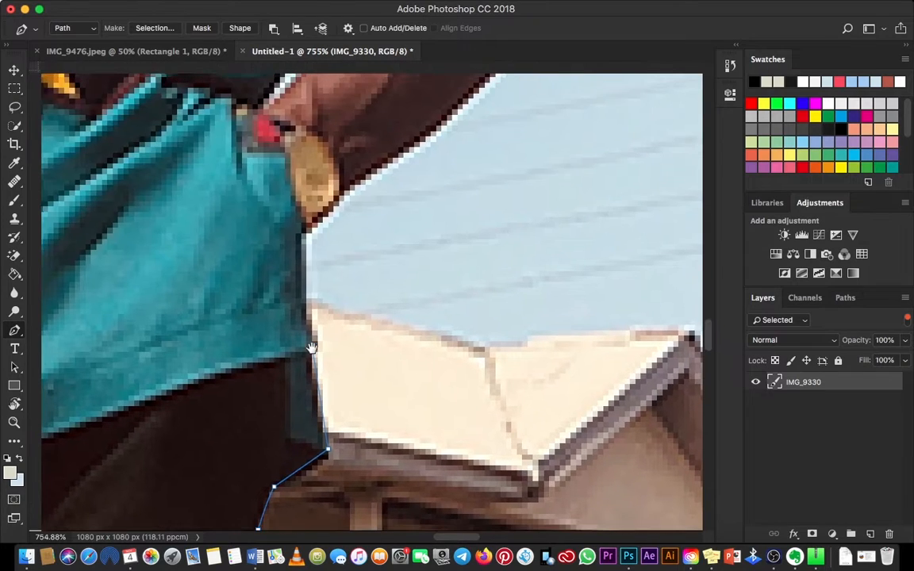
left_click(311, 347)
left_click_drag(307, 236, 274, 326)
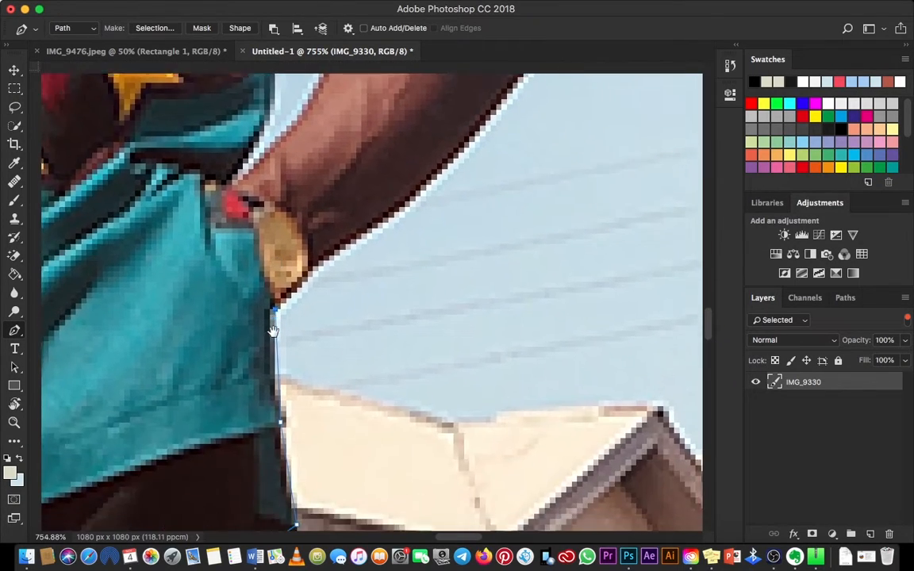
- Extend the pen path around the wristwatch and along the start of the forearm's lower edge
key("z")
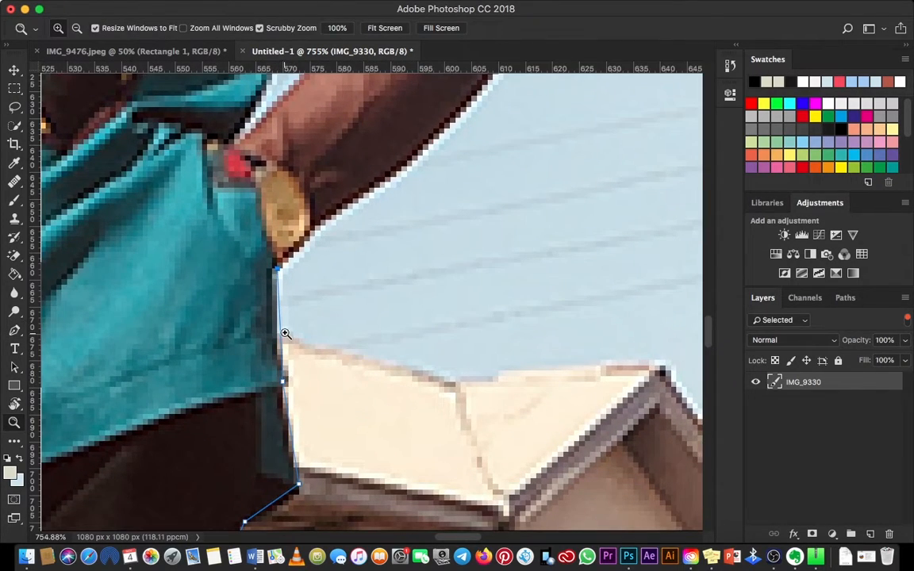
key("p")
left_click_drag(329, 256, 295, 360)
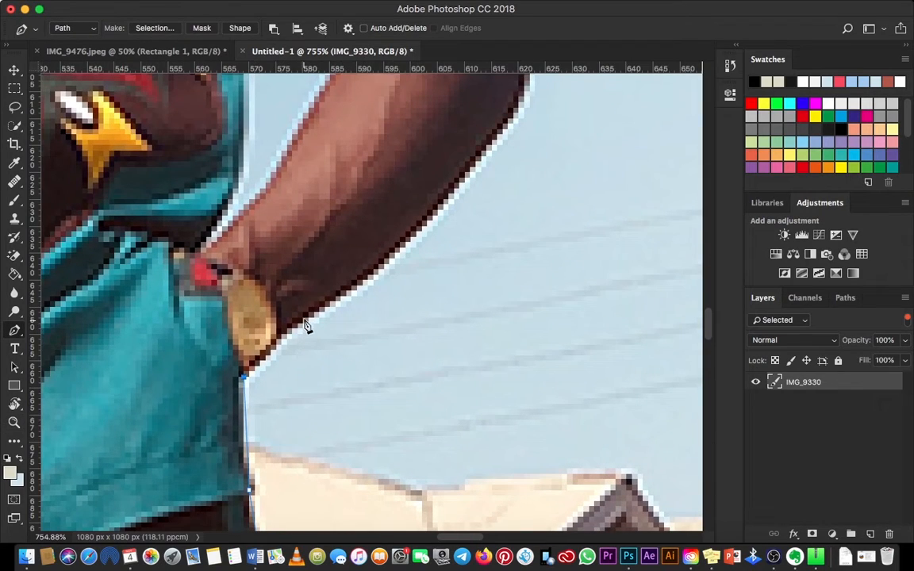
mouse_move(319, 307)
left_mouse_down()
mouse_move(357, 286)
mouse_move(333, 302)
left_mouse_up()
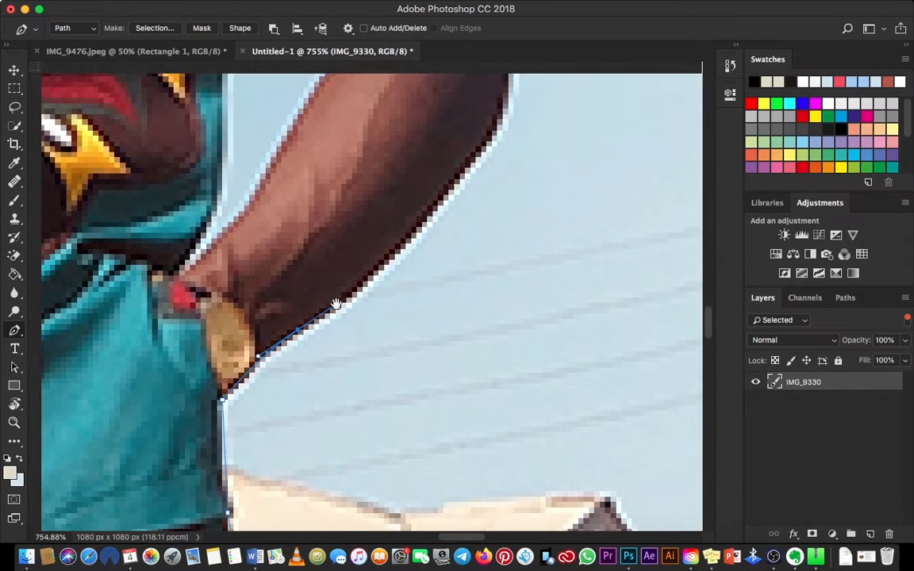
left_click(377, 283)
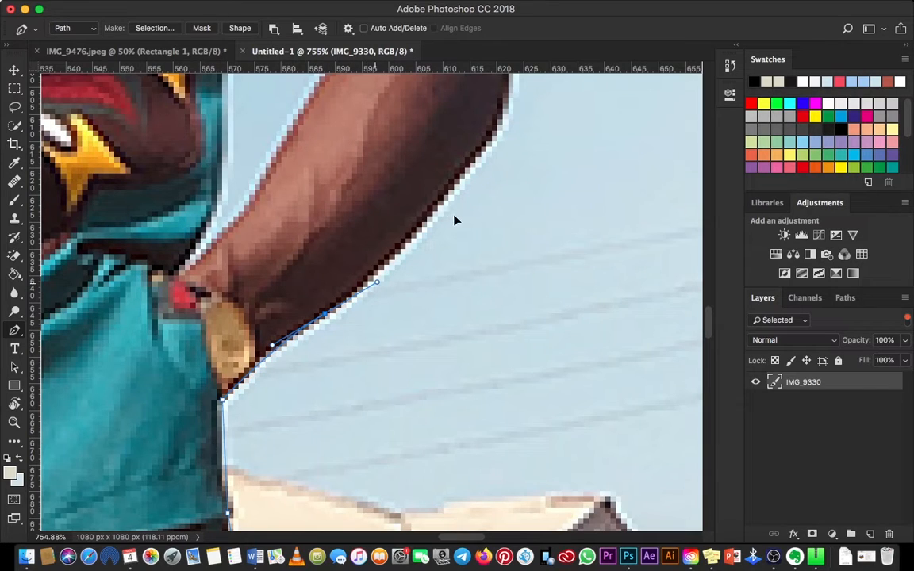
left_click_drag(454, 216, 434, 262)
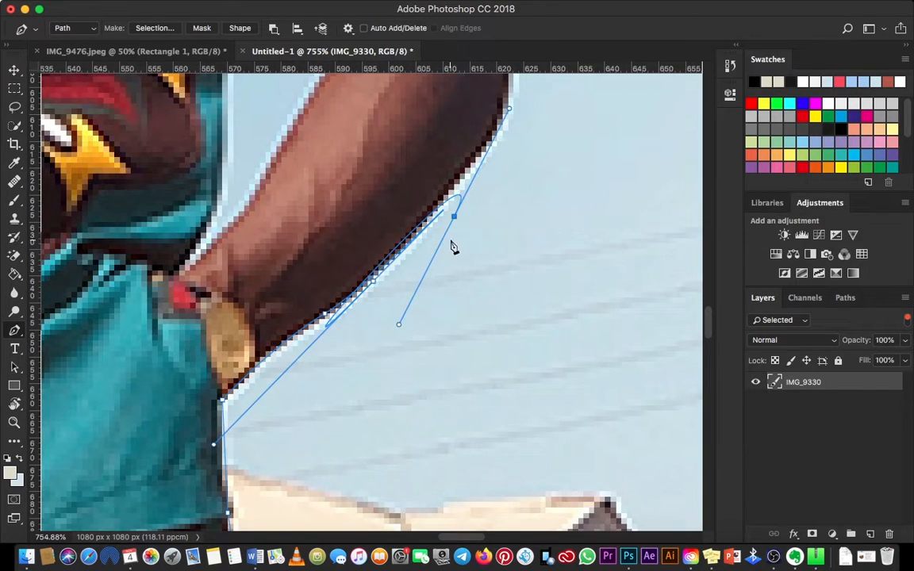
key("super+z")
left_click(162, 7)
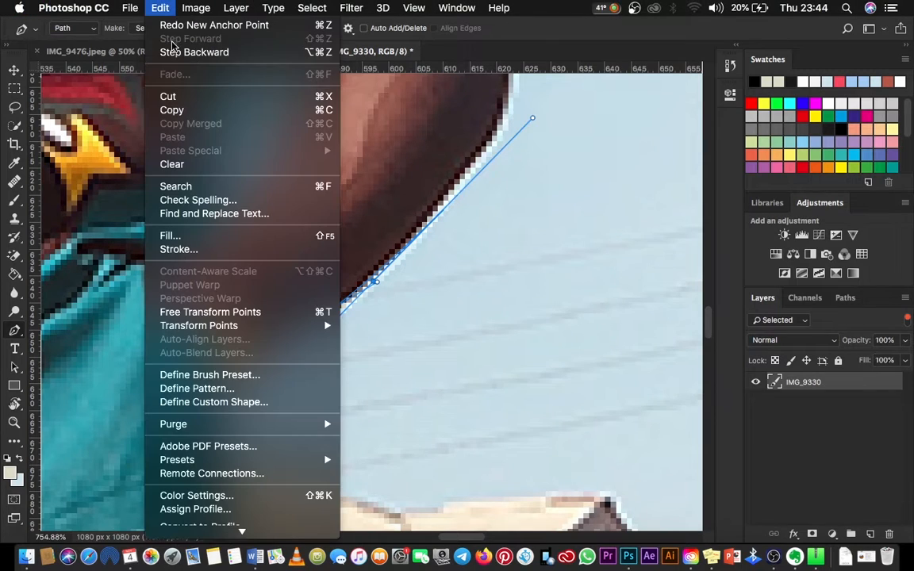
left_click(191, 39)
- Remove the last anchor's outgoing curve handle and trace the path up the forearm, around the elbow to the sleeve hem
left_click_drag(468, 197, 462, 207)
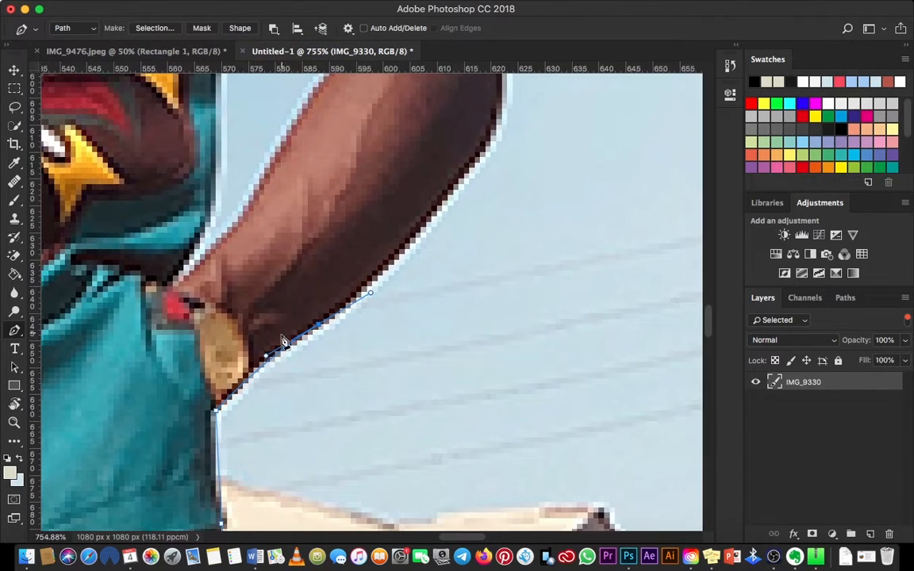
left_click(318, 326, "alt")
left_click_drag(435, 240, 358, 353)
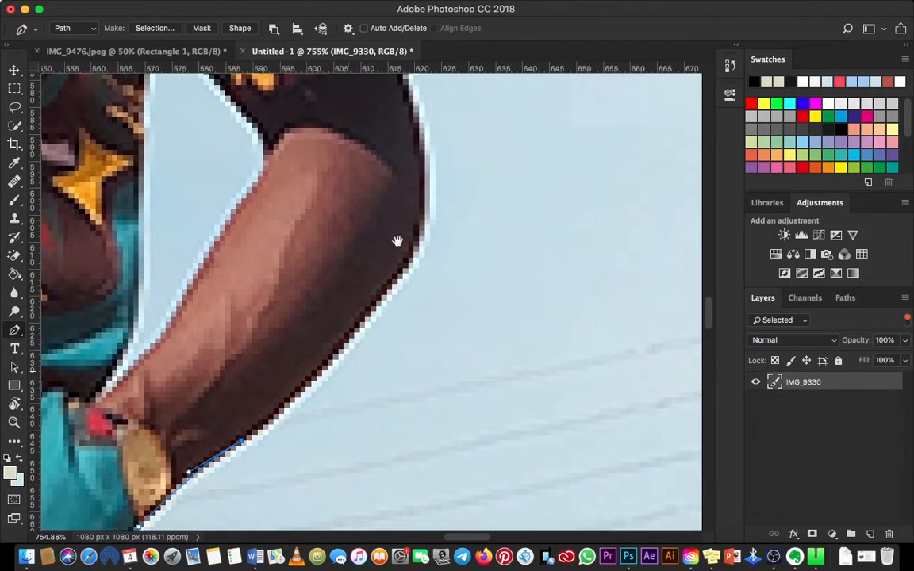
left_click_drag(410, 258, 383, 308)
left_click(350, 176)
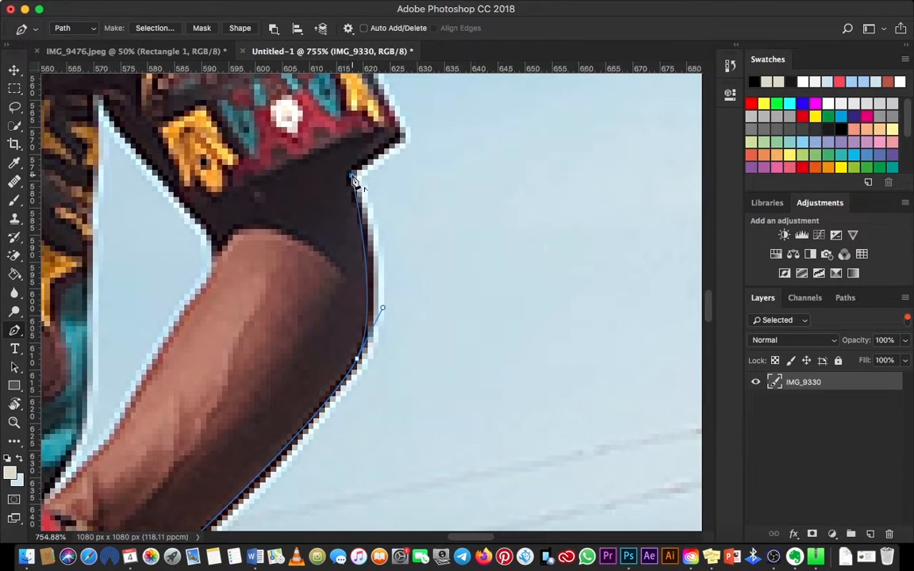
- Trace the pen path around the sleeve's outer corner and up the sleeve's edge towards the shoulder
left_click_drag(377, 163, 374, 330)
left_click(381, 265)
left_click_drag(307, 142, 420, 340)
key("super+r")
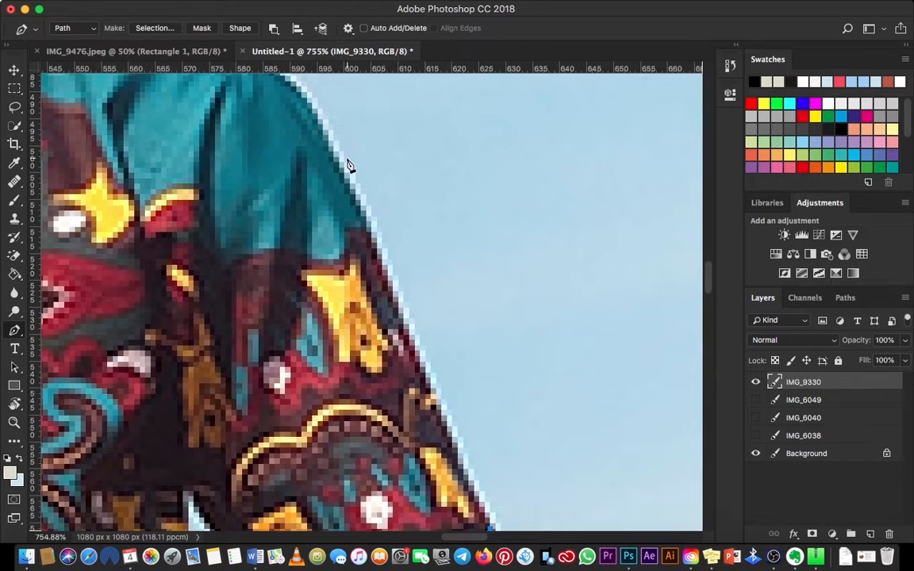
left_click_drag(353, 200, 445, 317)
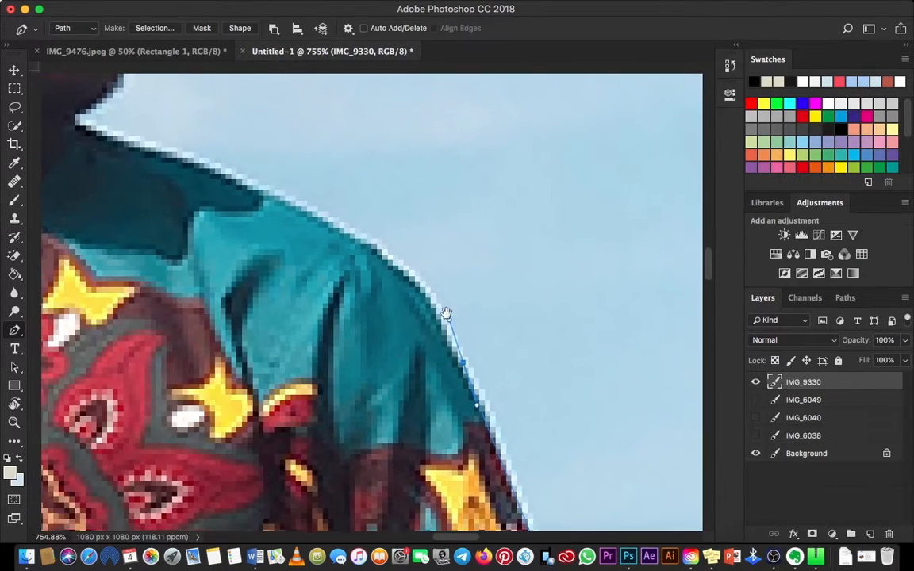
- Curve the pen path over the shoulder, undo the misplaced anchor and remove the last anchor's outgoing curve handle
left_click_drag(341, 230, 302, 203)
left_click_drag(297, 199, 293, 200)
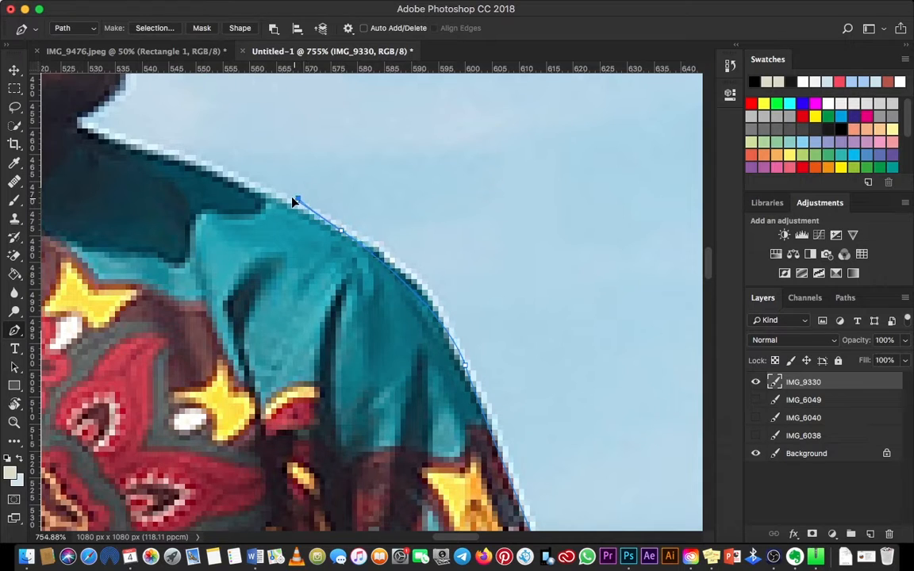
left_click_drag(348, 215, 528, 304)
key("super+z")
left_click(422, 252, "alt")
- Extend the pen path along the shoulder top into the neck corner under the jaw, removing the curve handle before the corner
left_click_drag(299, 213, 245, 199)
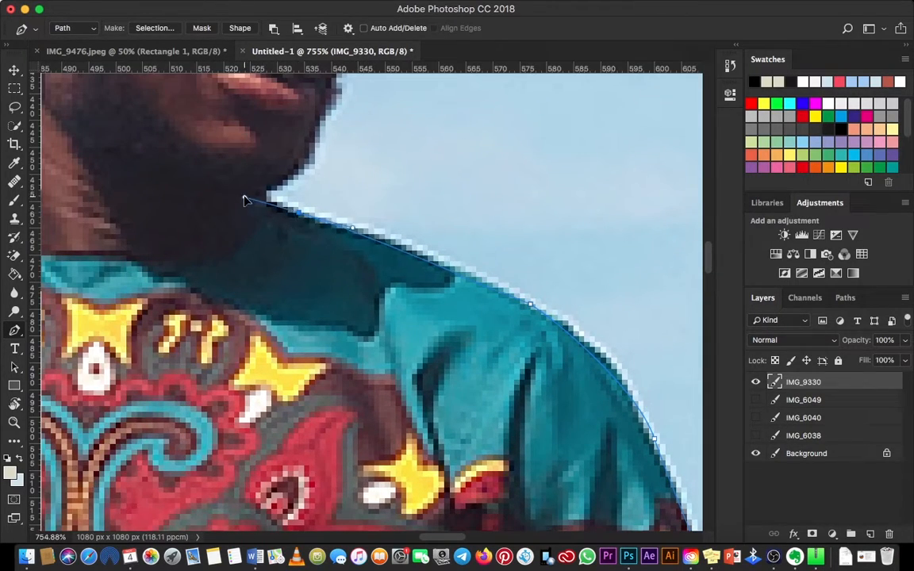
left_click(298, 213, "alt")
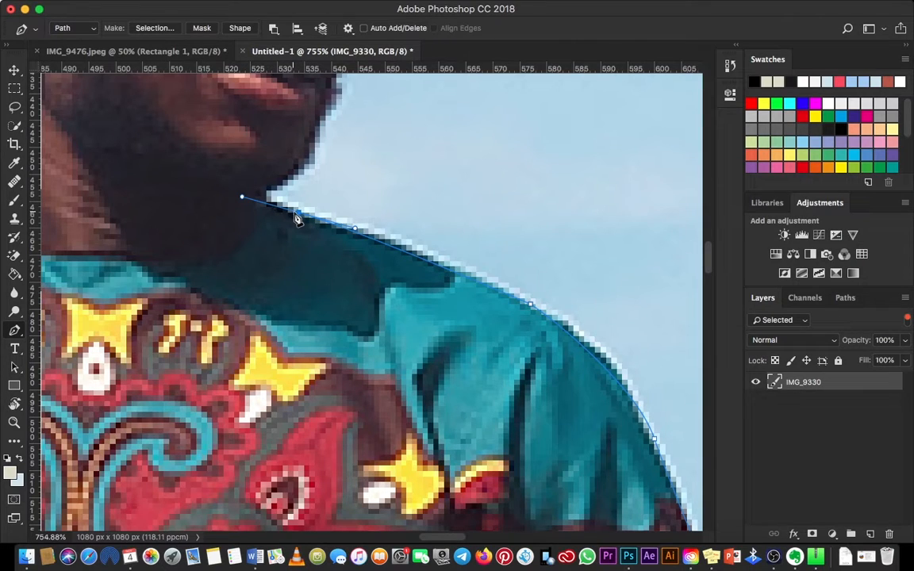
left_click(296, 214, "alt")
scroll(307, 193, "up", 5)
scroll(308, 193, "right", 2)
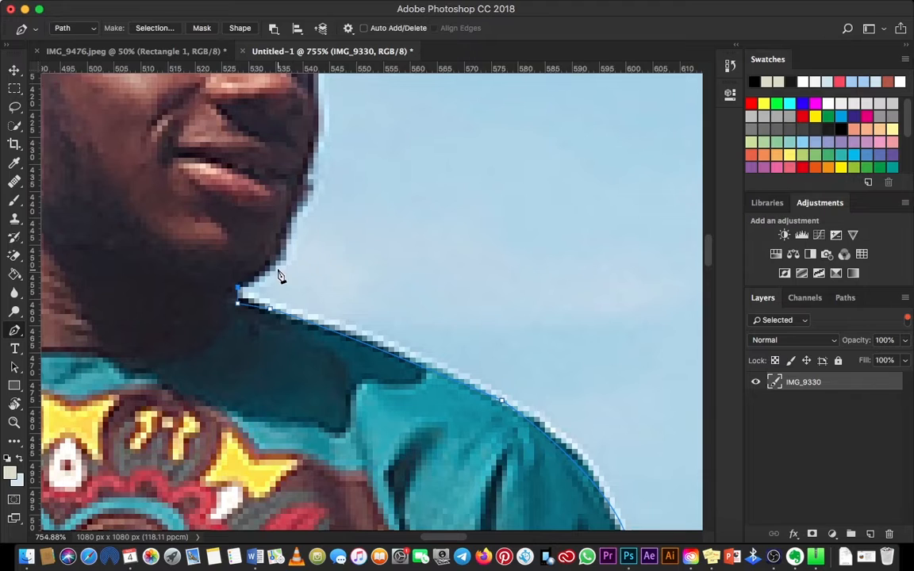
- Trace the pen path up the jaw and along the side of the face past the mouth and nose
scroll(263, 189, "up", 7)
scroll(263, 189, "right", 2)
left_click(262, 350)
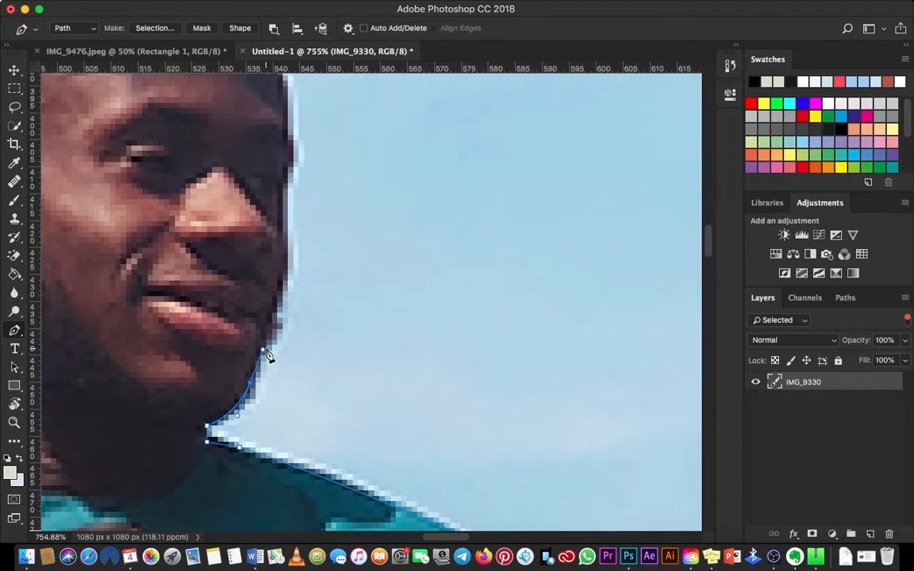
left_click_drag(284, 234, 287, 167)
left_click_drag(300, 215, 313, 258)
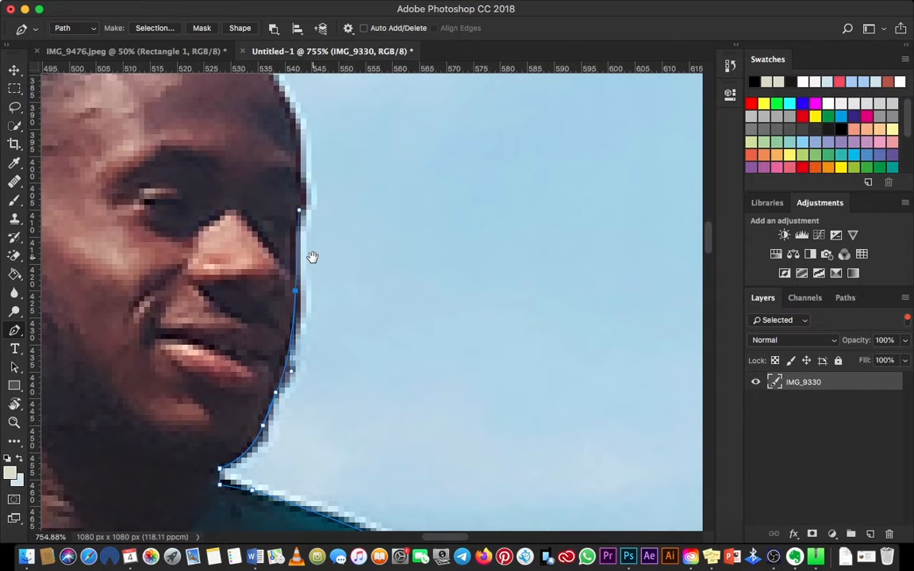
- Extend the pen path around the brow and up the side of the forehead
left_click_drag(314, 263, 336, 335)
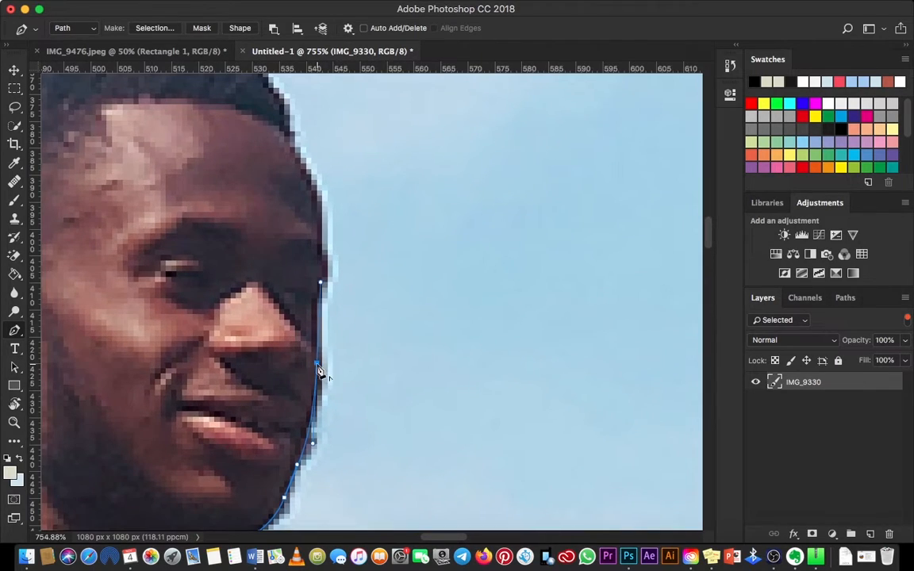
left_click_drag(336, 262, 341, 305)
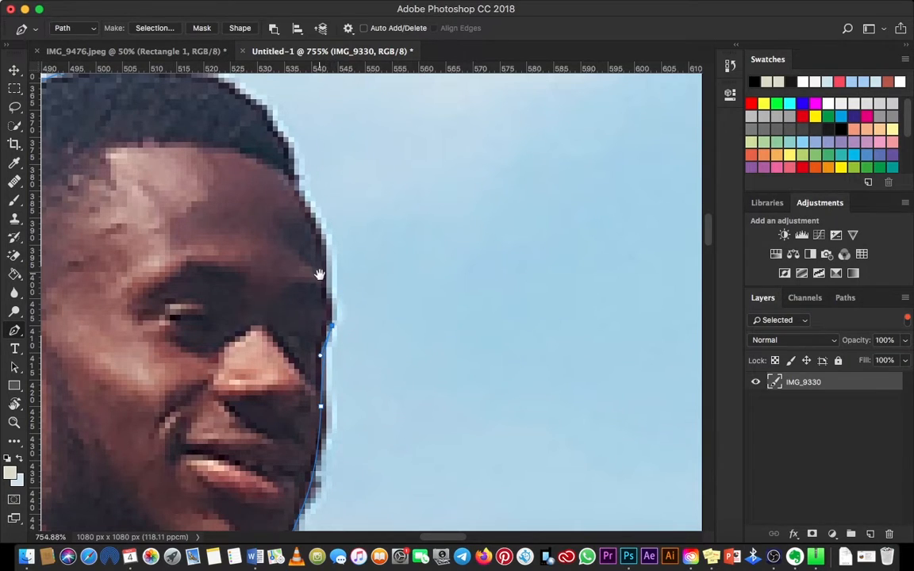
left_click_drag(319, 274, 335, 327)
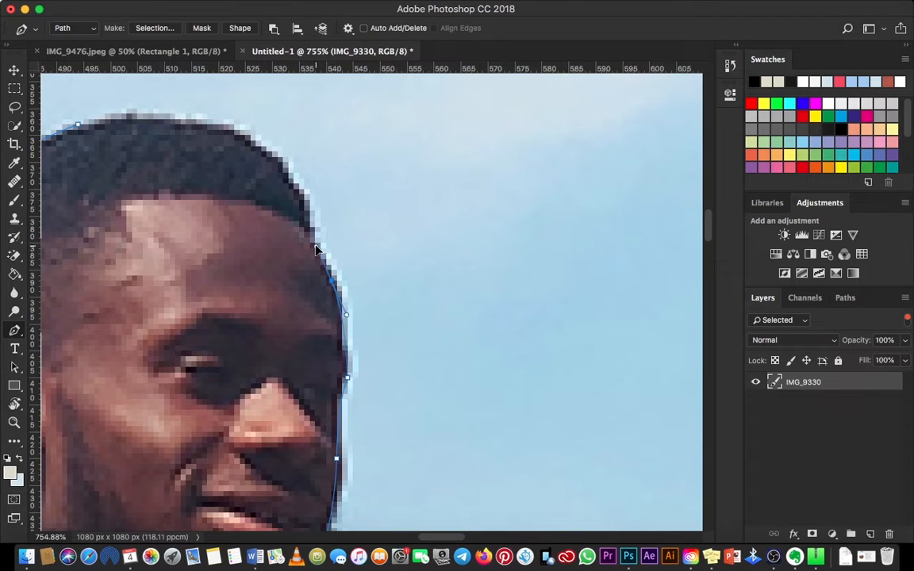
- Trace the pen path from the hairline over the top of the hair and close it at the starting anchor
left_click_drag(349, 280, 437, 383)
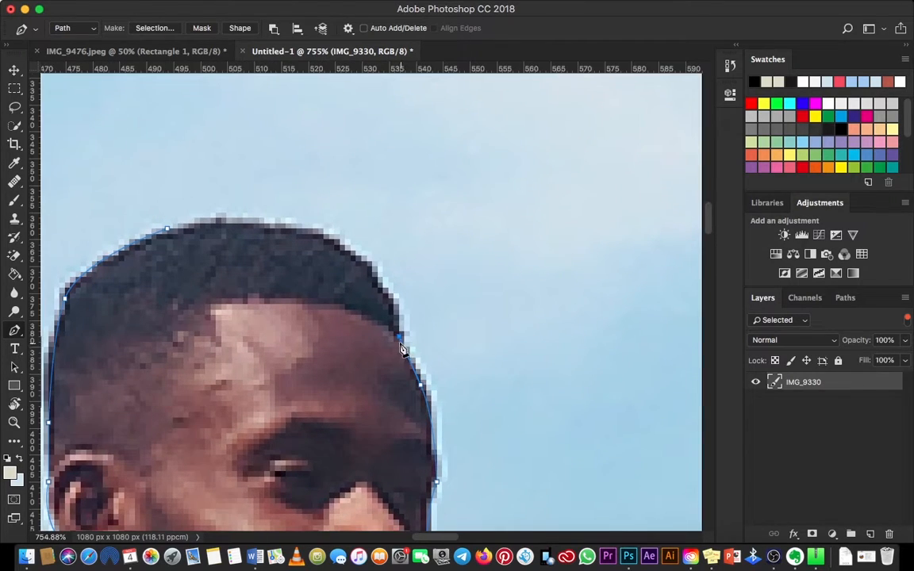
left_click_drag(362, 261, 329, 232)
left_click(168, 234)
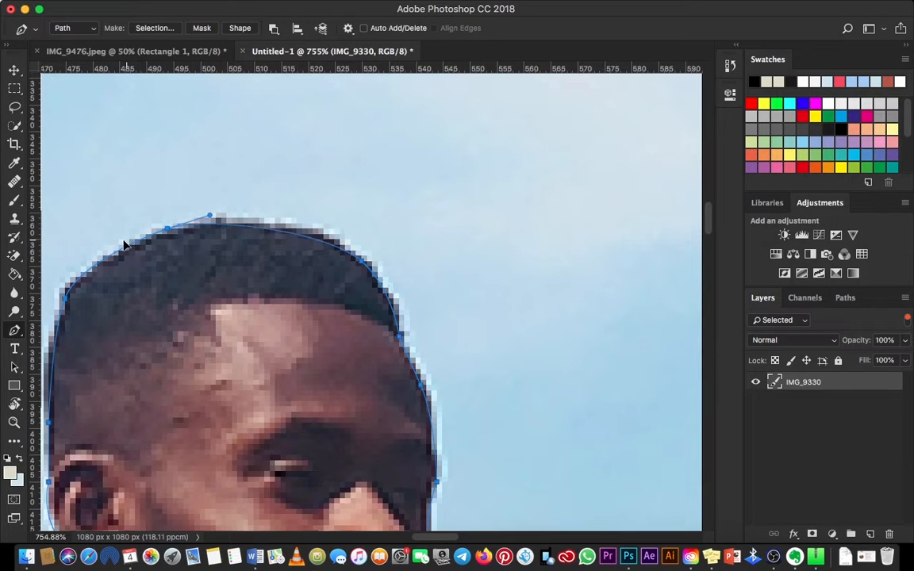
right_click(245, 240)
left_click(293, 302)
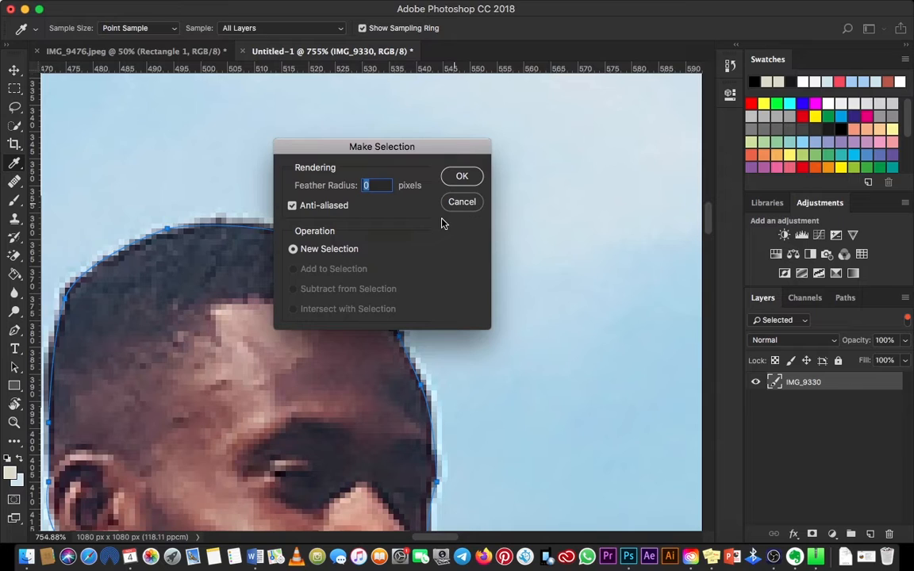
key("Escape")
- Convert the closed path into a new anti-aliased selection with a 0-pixel feather and delete the background around the man
key("super+minus")
key("super+minus")
key("super+minus")
key("super+minus")
key("super+minus")
key("super+minus")
key("super+minus")
key("super+minus")
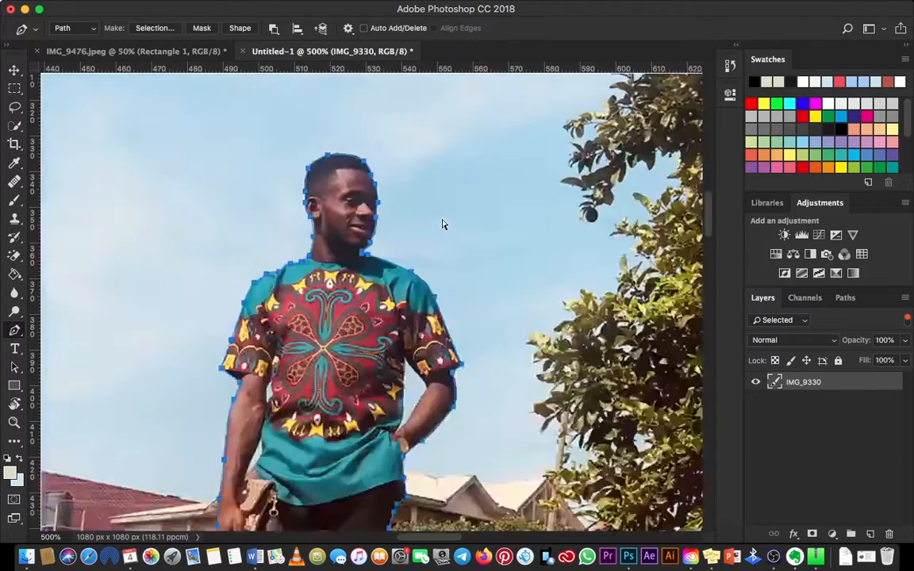
right_click(449, 212)
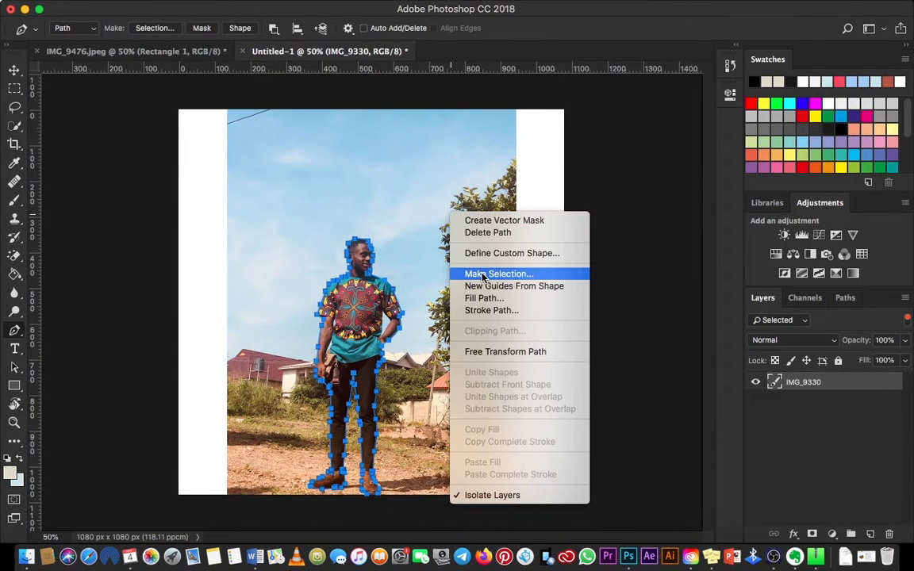
left_click(483, 274)
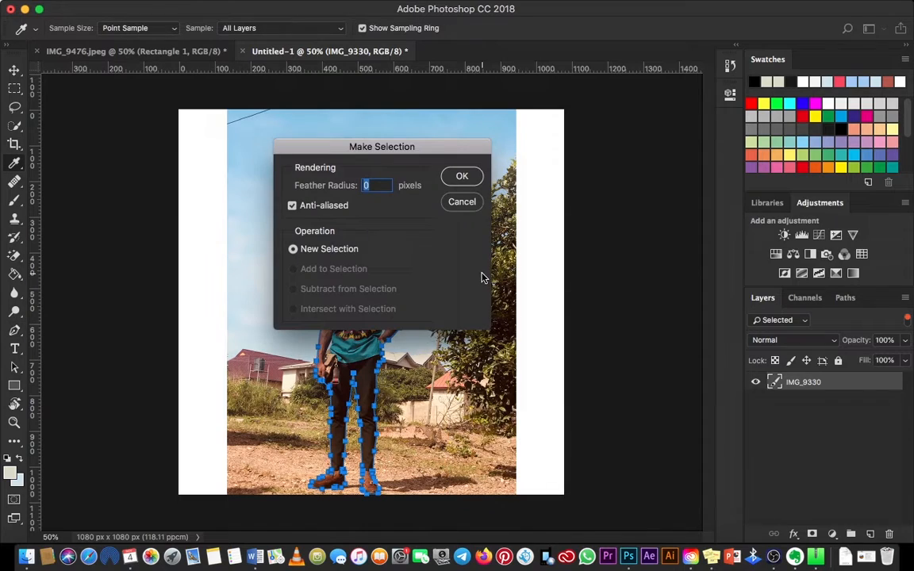
left_click(463, 176)
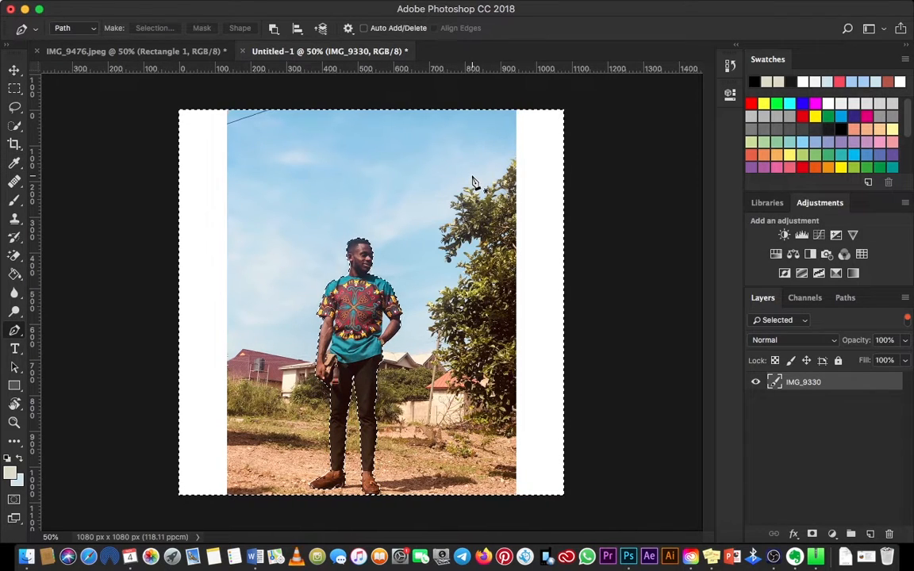
key("BackSpace")
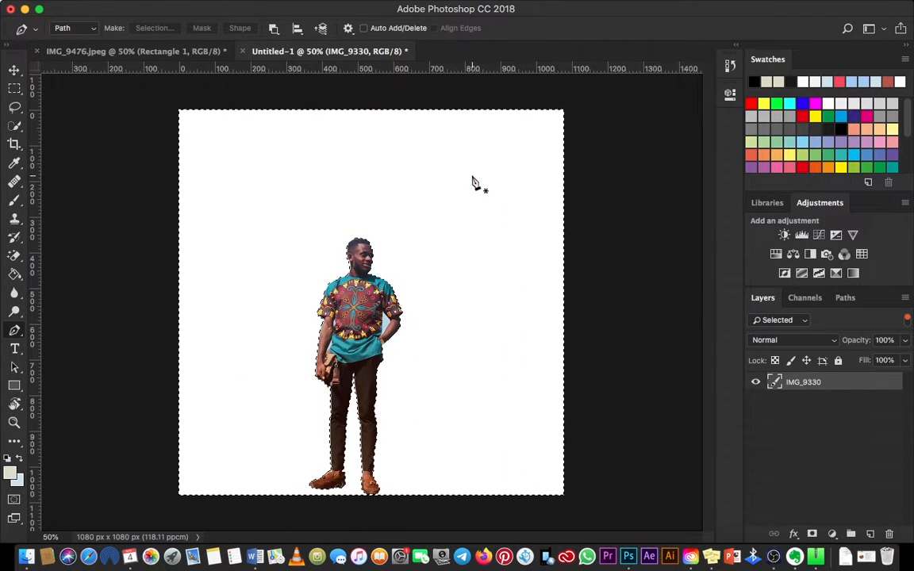
- Deselect the cut-out man, undo the deselection and step back once more in the edit history
key("super+d")
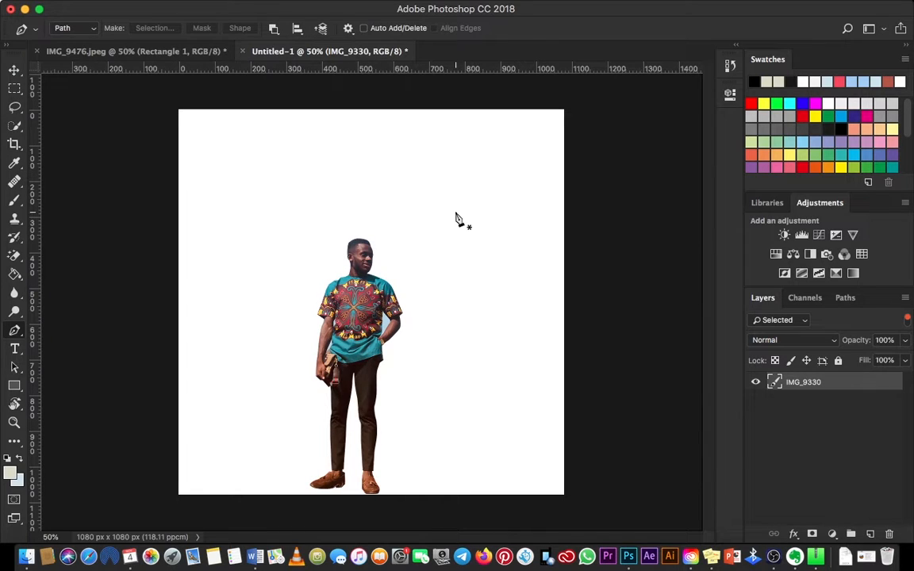
key("super+z")
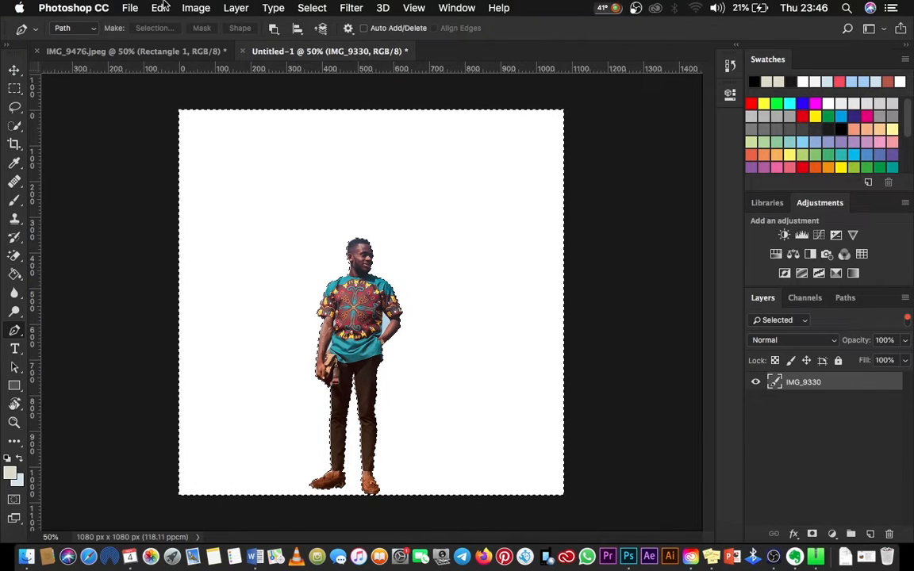
left_click(161, 7)
left_click(184, 54)
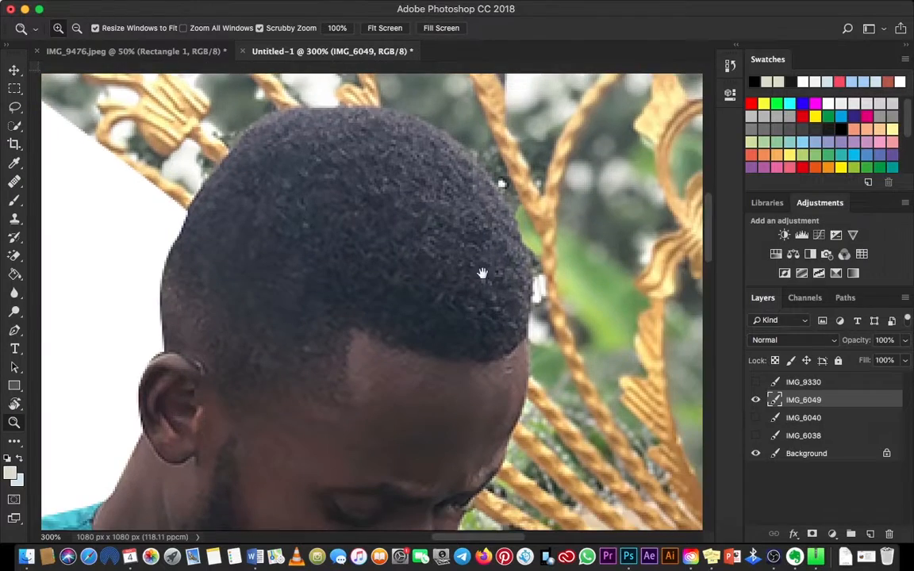
- Start a Pen tool path on IMG_6049 at the forehead hairline and trace it up the front of the hair to the crown
scroll(535, 350, "up", 2)
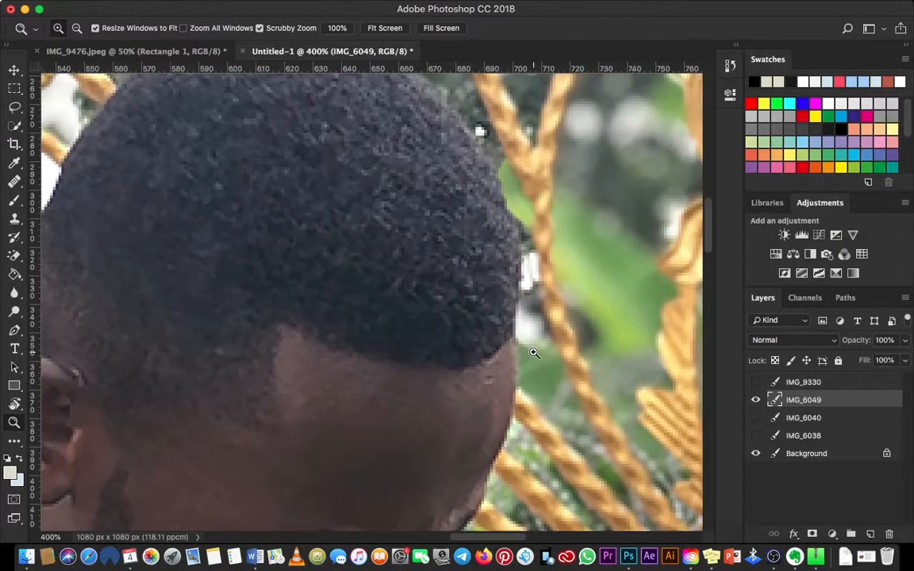
scroll(524, 380, "up", 1)
scroll(515, 412, "down", 1)
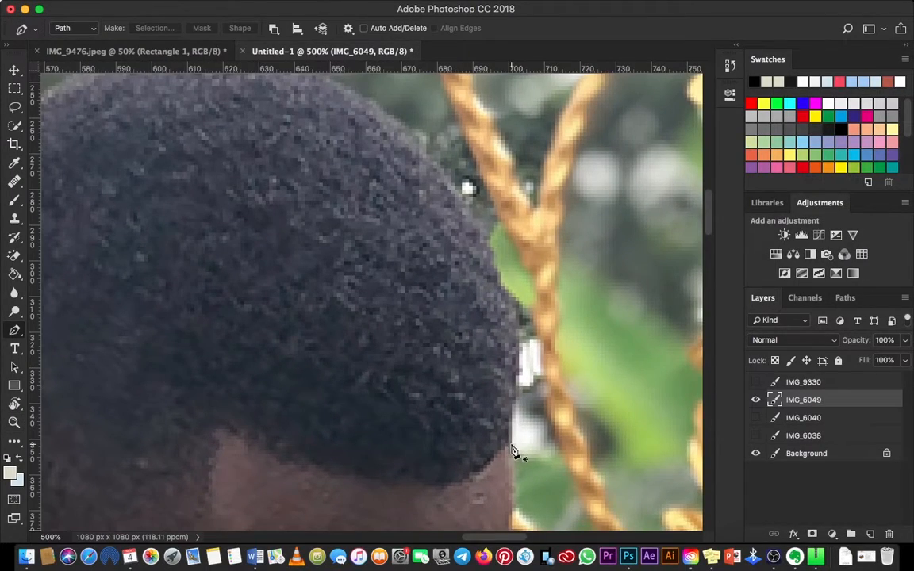
left_click(512, 447)
left_click(499, 256)
scroll(445, 222, "up", 5)
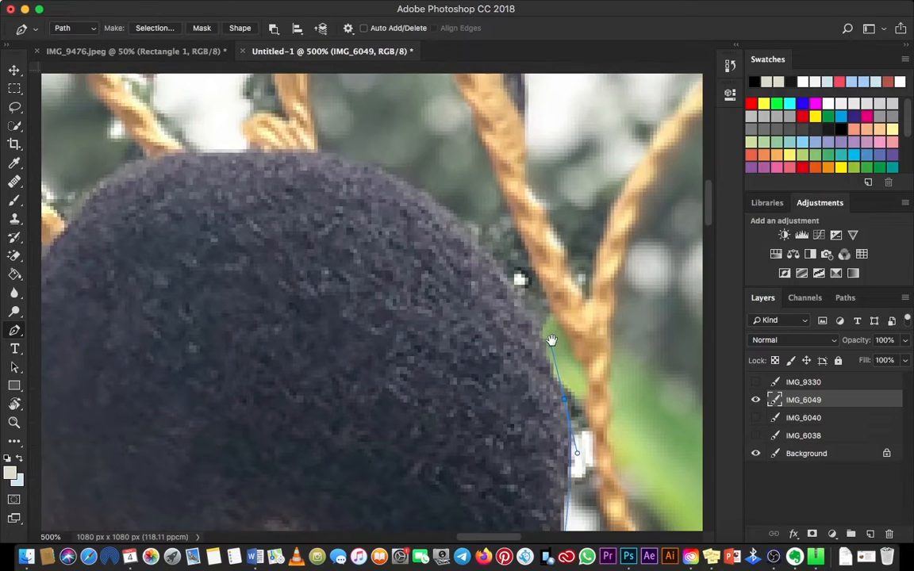
left_click_drag(240, 146, 190, 137)
scroll(456, 186, "left", 5)
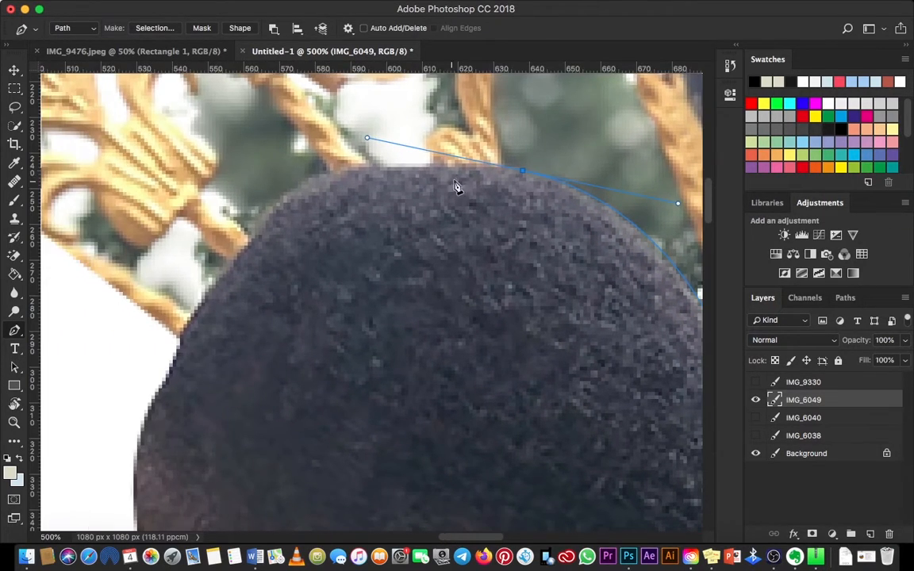
- Continue the path over the top of the head and down the back of the hair to the edge of the white area
left_click(522, 172, "alt")
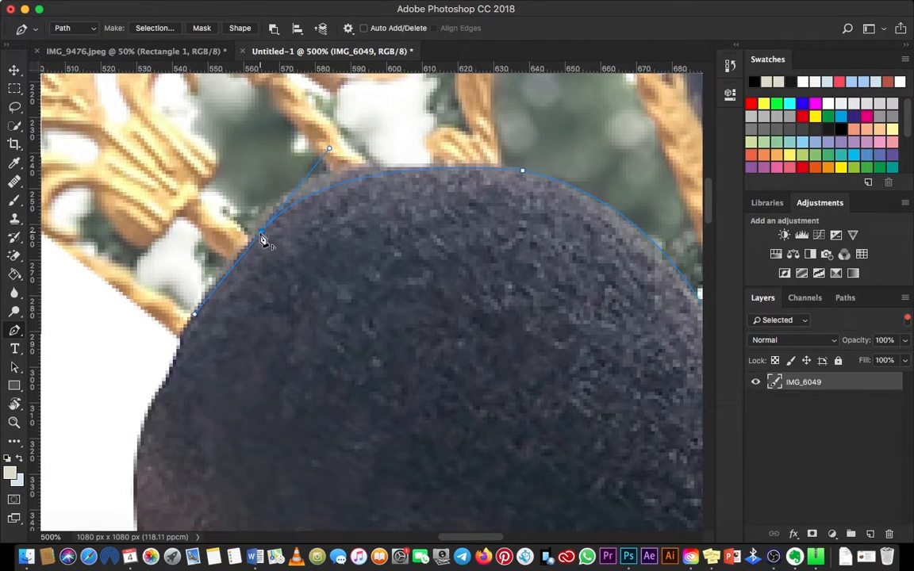
left_click(263, 233, "alt")
left_click_drag(182, 340, 176, 357)
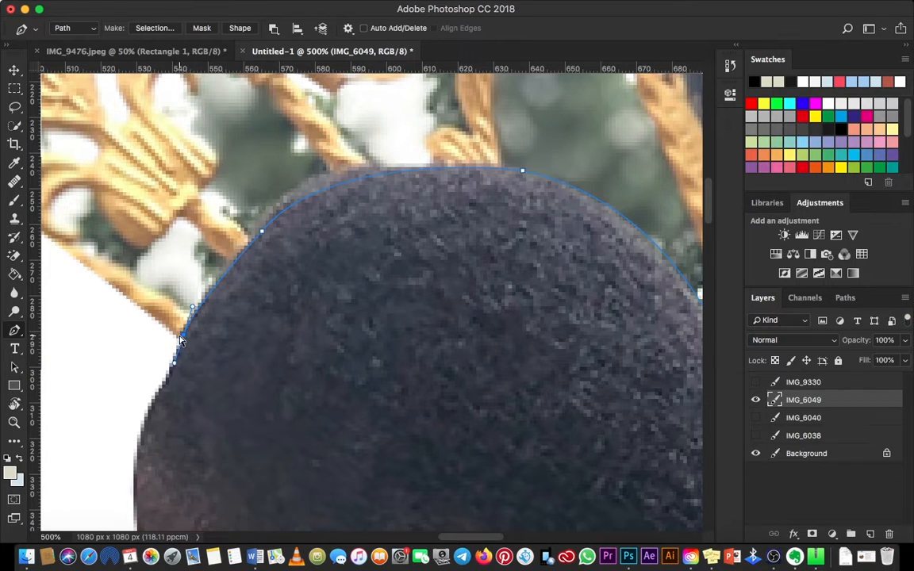
left_click(182, 338, "alt")
- Loop the path around the railing background outside the canvas, over the top, down the far side and below the man's trousers
scroll(182, 341, "down", 10)
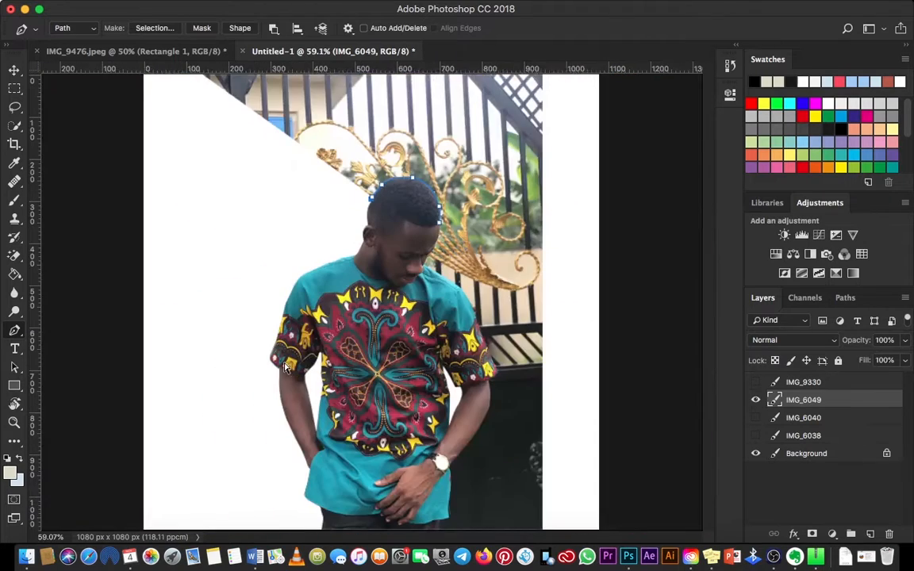
scroll(286, 366, "down", 1)
left_click(153, 103)
left_click(570, 75)
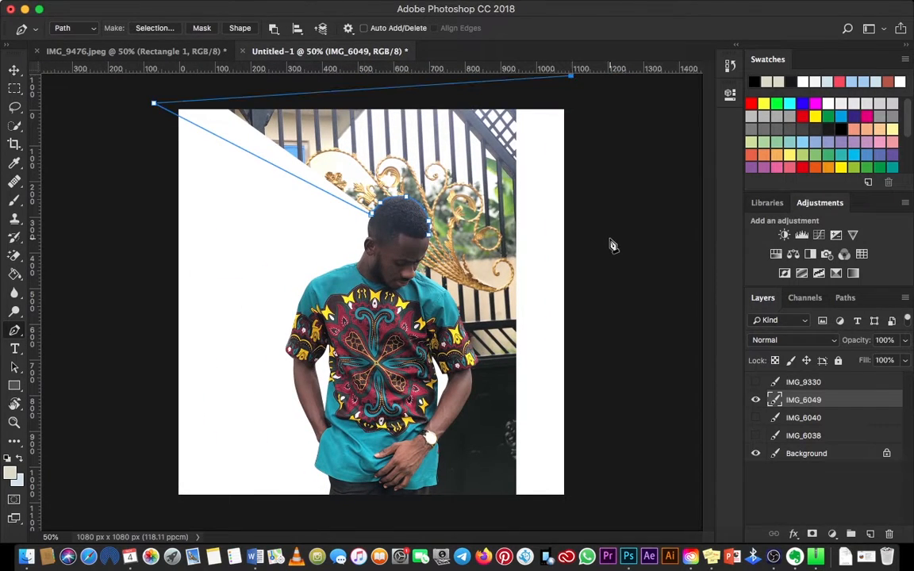
left_click(608, 237)
left_click(617, 358)
left_click(592, 448)
left_click(502, 508)
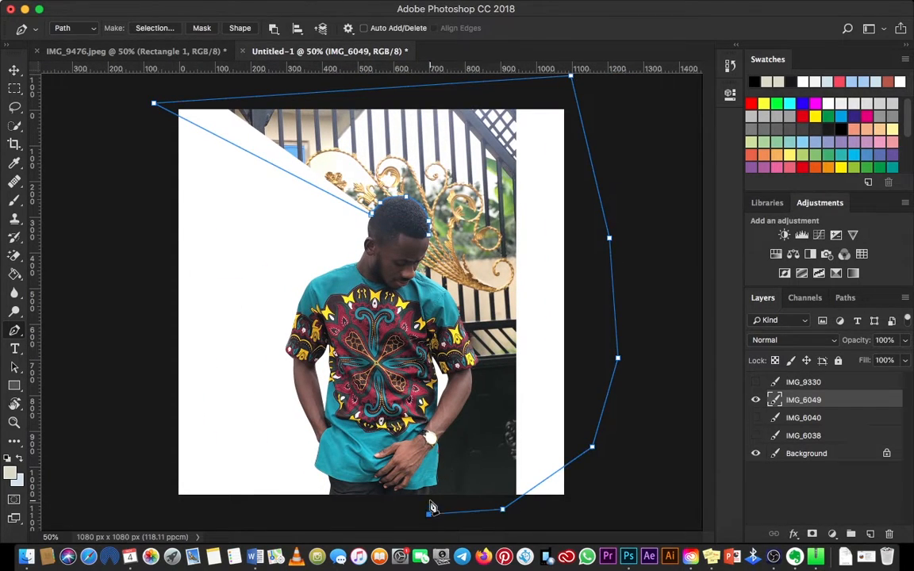
- Trace the path from below the canvas up the outer edge of the trousers to the shirt hem
key("z")
left_click_drag(431, 507, 555, 512)
left_click_drag(486, 320, 480, 186)
left_click_drag(428, 392, 468, 381)
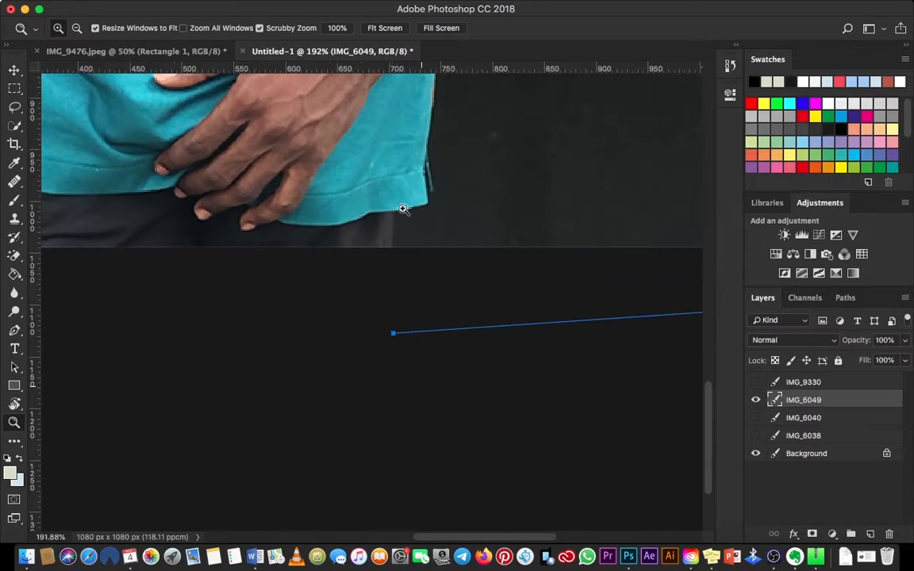
left_click_drag(403, 208, 454, 292)
key("p")
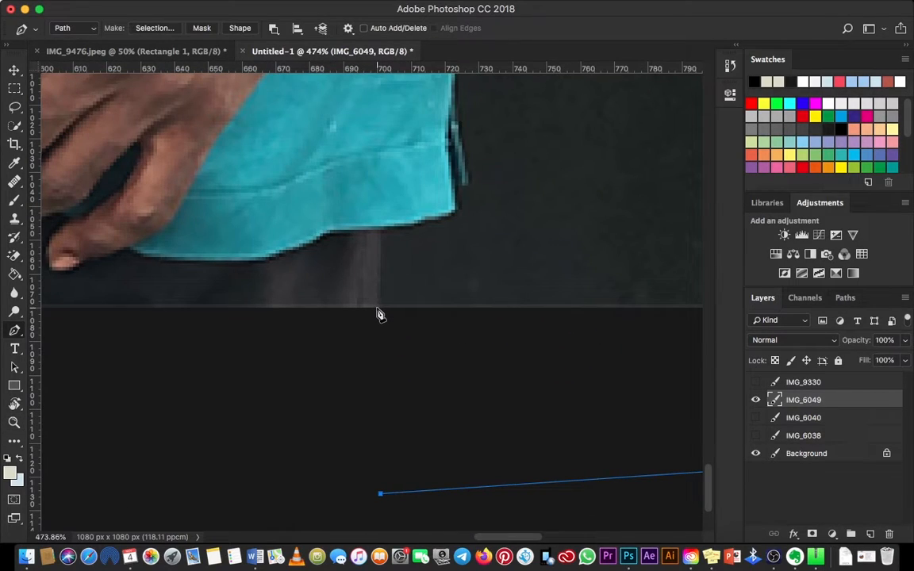
left_click_drag(391, 228, 514, 285)
left_click_drag(508, 280, 471, 267)
key("super+minus")
key("super+minus")
key("super+minus")
key("super+minus")
key("super+minus")
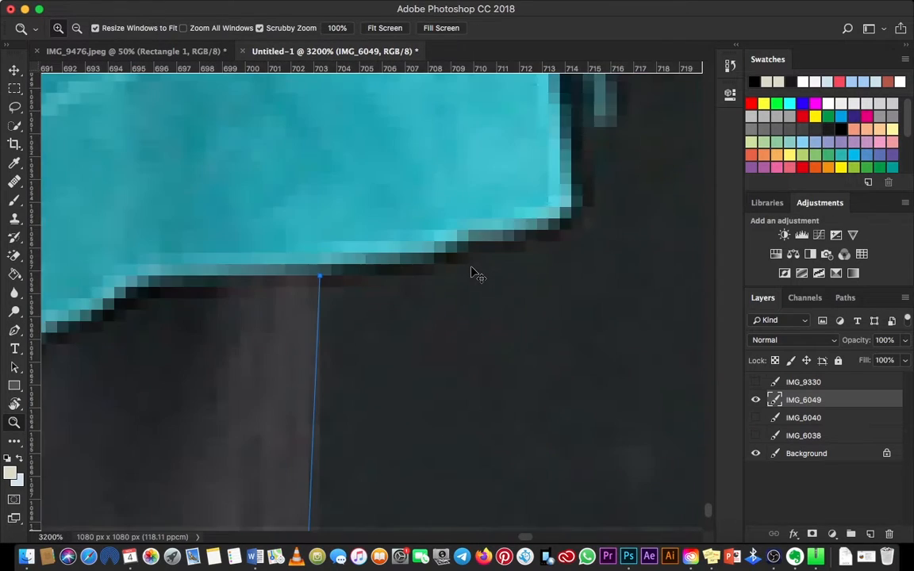
- Trace the path along the shirt hem to its outer corner and make that anchor a corner point
left_click(466, 277)
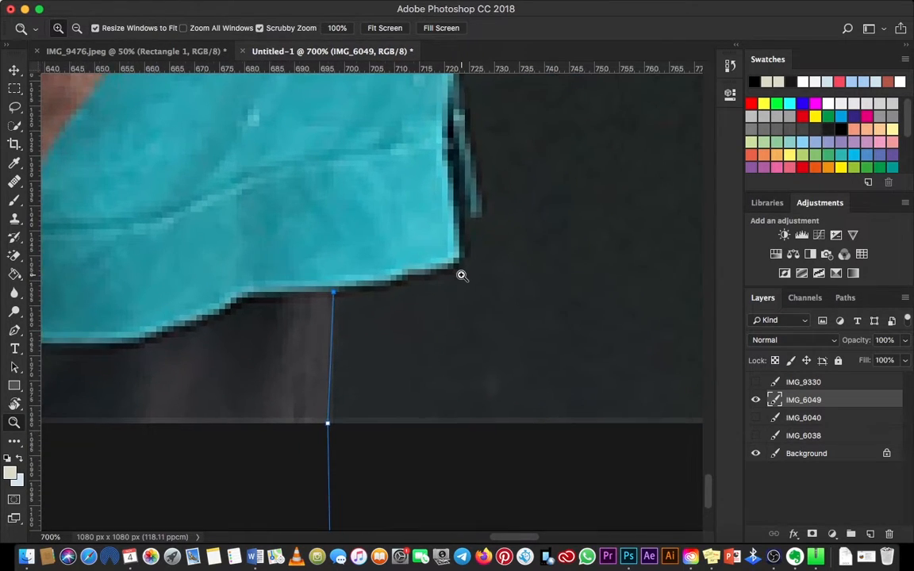
left_click(461, 274)
key("p")
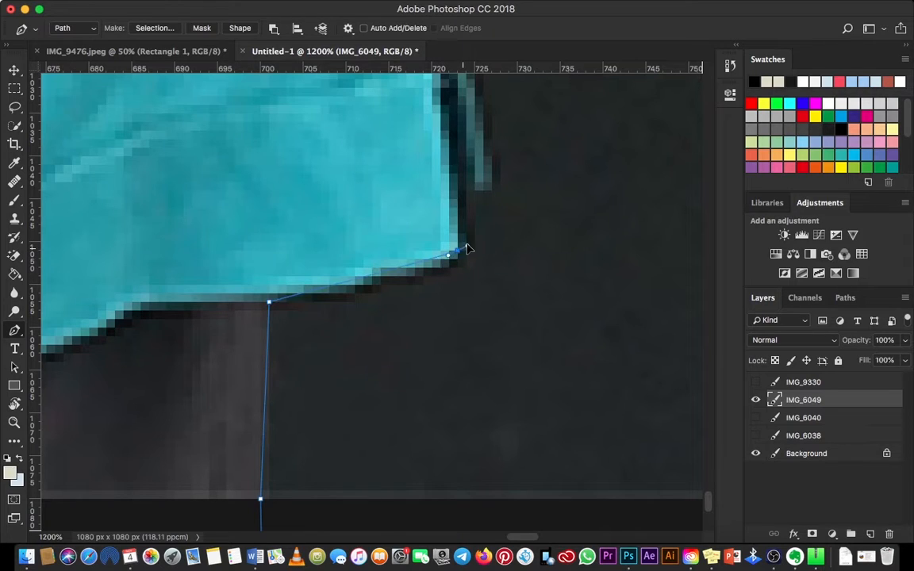
left_click_drag(429, 276, 485, 230)
left_click(458, 254)
scroll(461, 258, "up", 3)
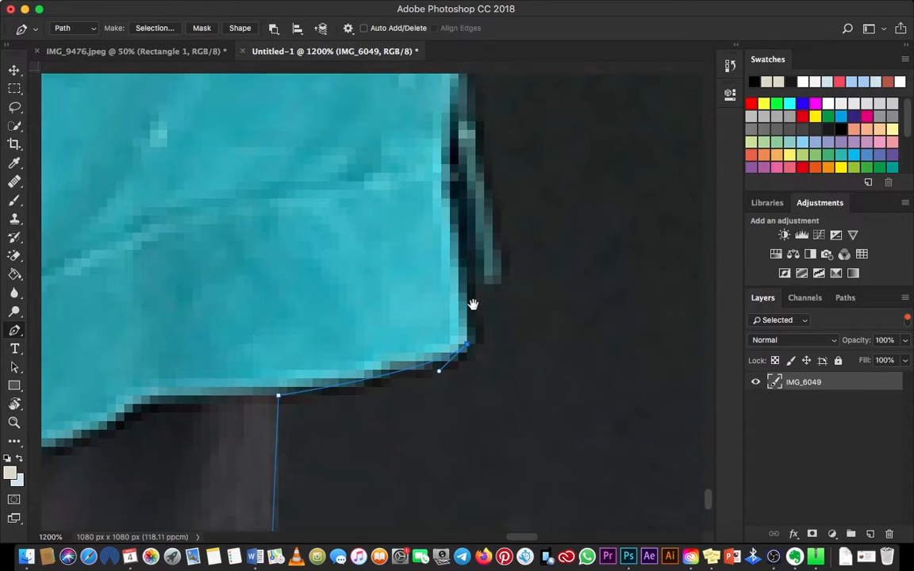
- Extend the path from the hem corner up past the slit in the shirt's side
left_click(476, 286)
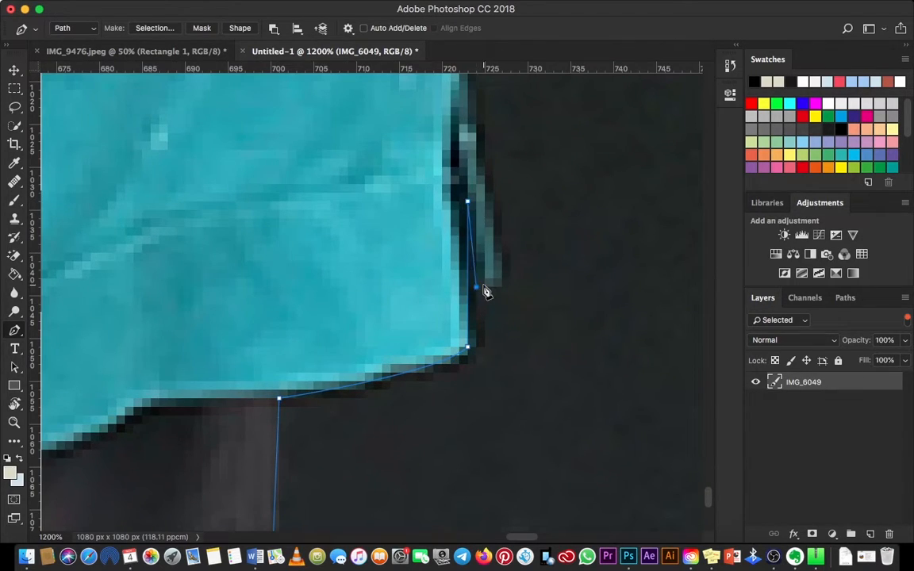
left_click_drag(475, 112, 463, 367)
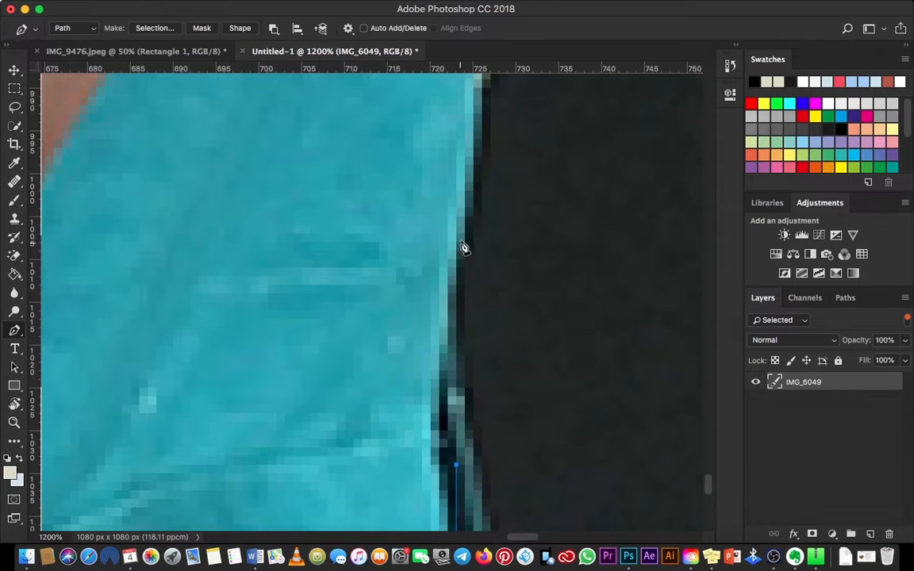
left_click_drag(465, 247, 471, 192)
scroll(468, 212, "up", 5)
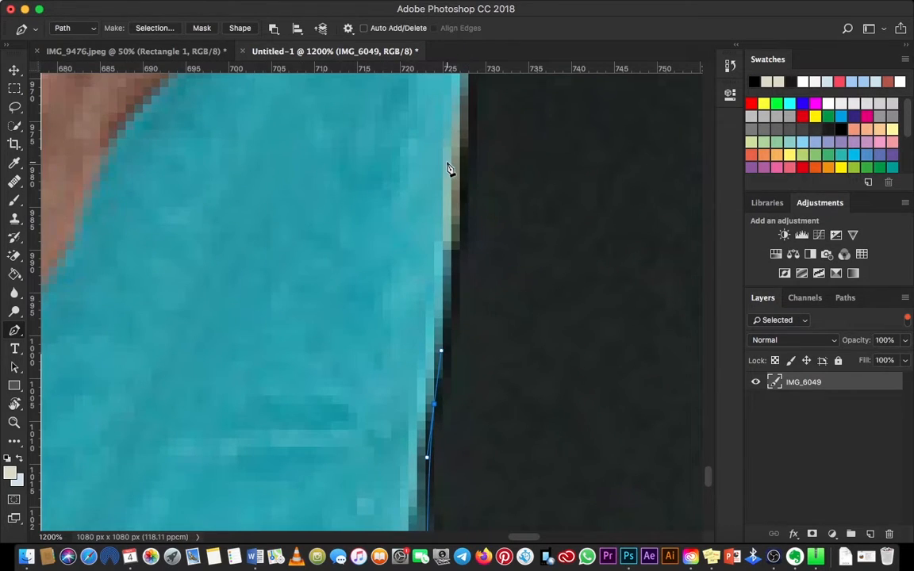
- Trace the path up the shirt's side edge to the wristwatch and remove the anchor's outgoing handle there
key("super+minus")
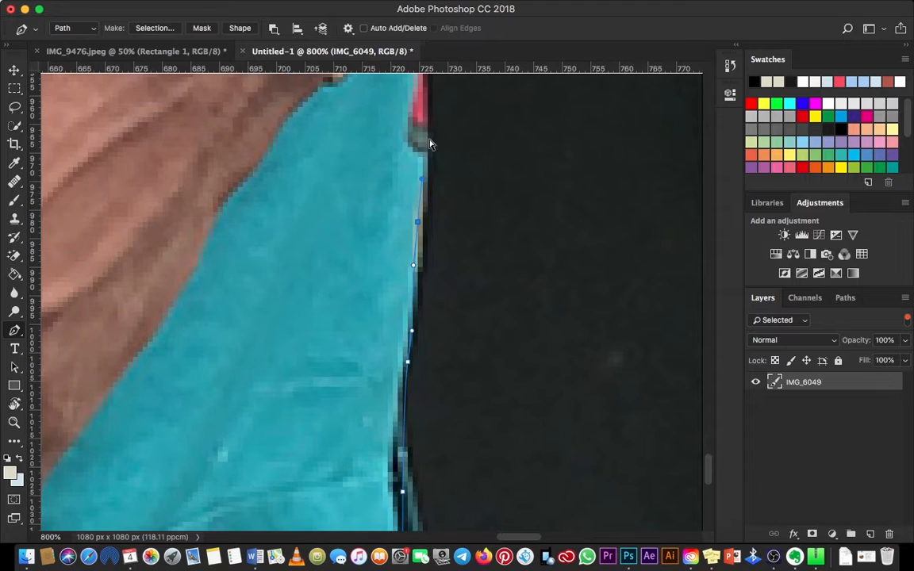
key("super+minus")
key("super+minus")
left_click_drag(424, 138, 449, 301)
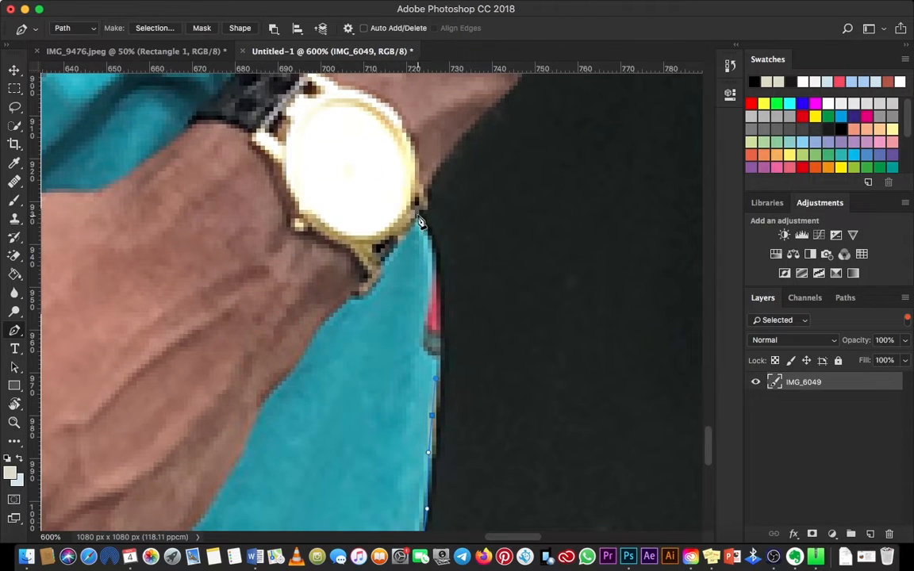
left_click_drag(415, 214, 378, 171)
left_click(414, 214, "alt")
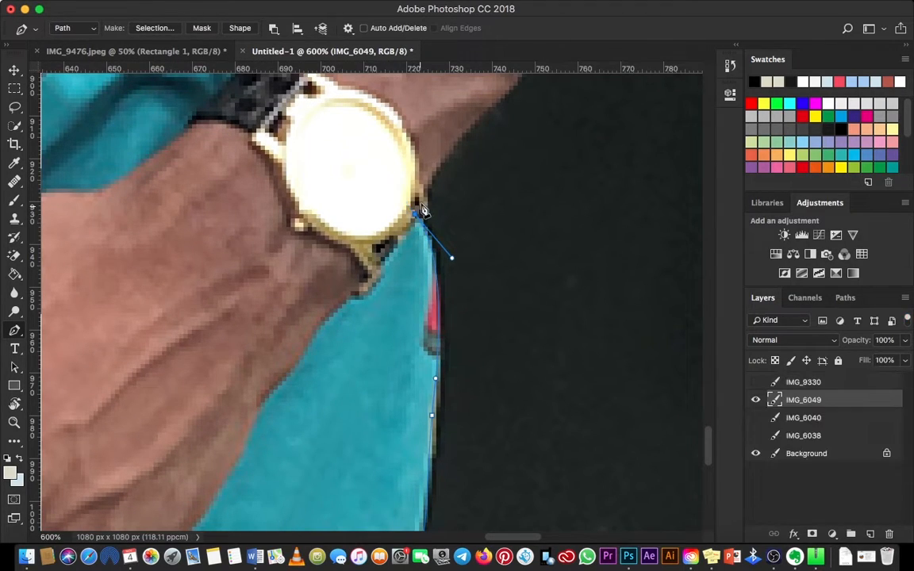
- Trace the path from the watch around the wrist and along the outer edge of the lower forearm
left_click_drag(482, 127, 340, 356)
left_click(500, 139)
left_click_drag(514, 130, 541, 87)
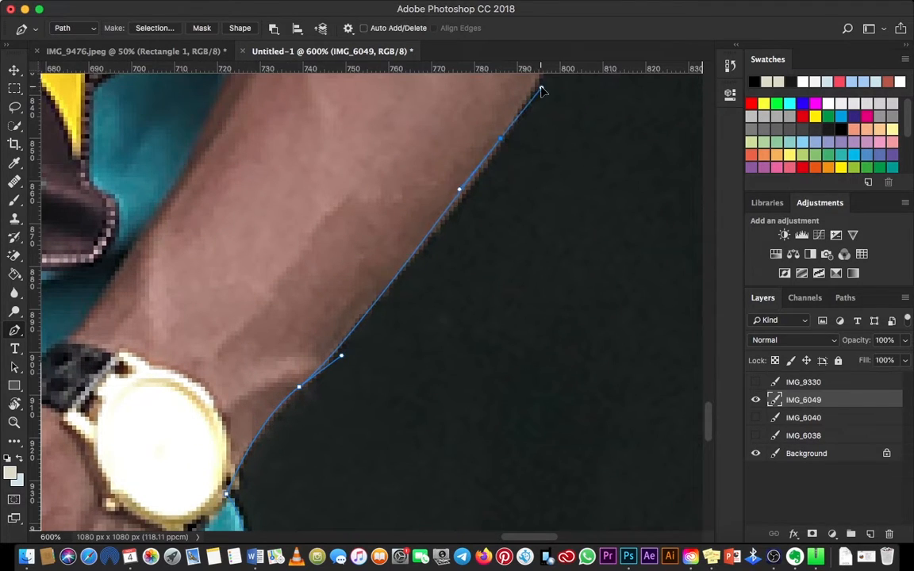
scroll(431, 267, "up", 6)
scroll(431, 267, "left", 3)
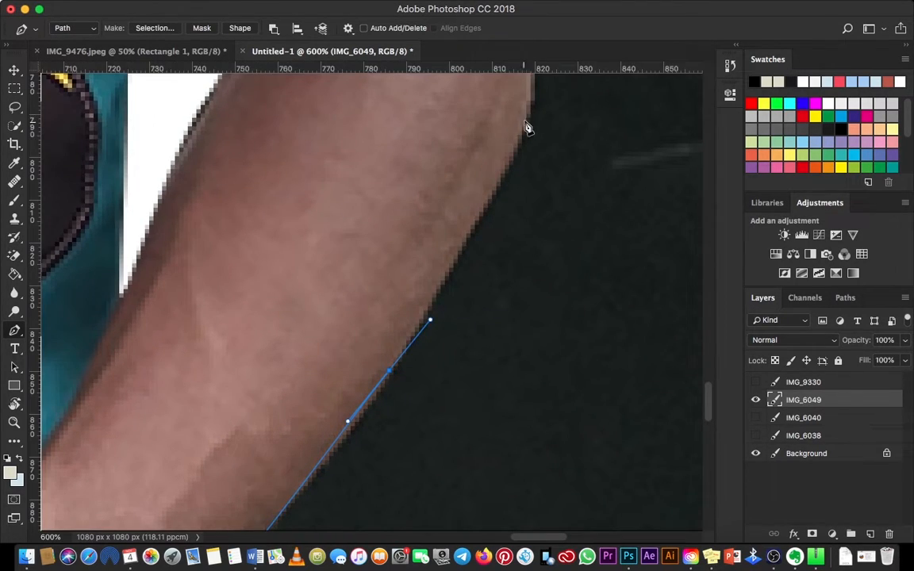
- Trace the path around the elbow up to the sleeve hem, redoing the curve so it follows the arm's outer edge
left_click_drag(526, 122, 495, 271)
key("super+z")
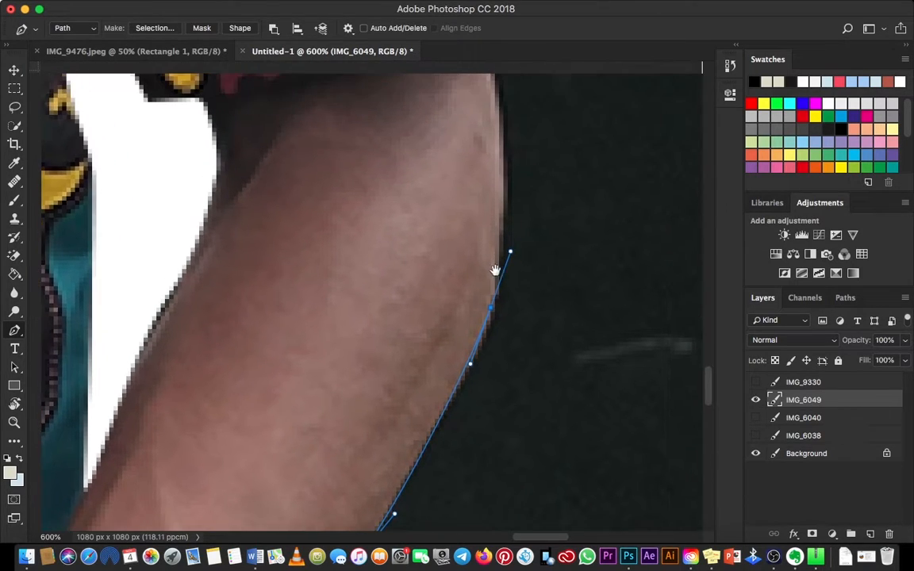
key("super+r")
left_click_drag(501, 268, 491, 344)
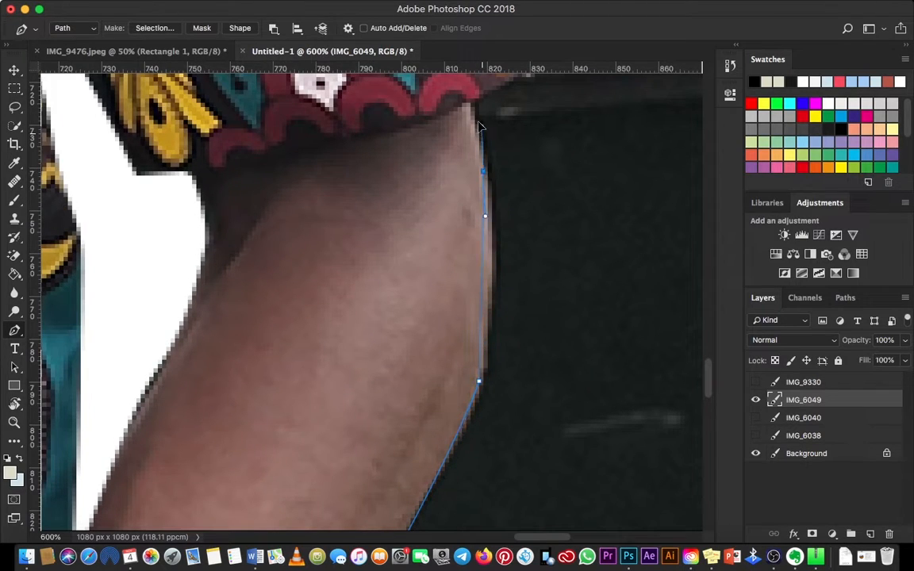
left_click_drag(468, 104, 468, 98)
left_click_drag(489, 154, 506, 255)
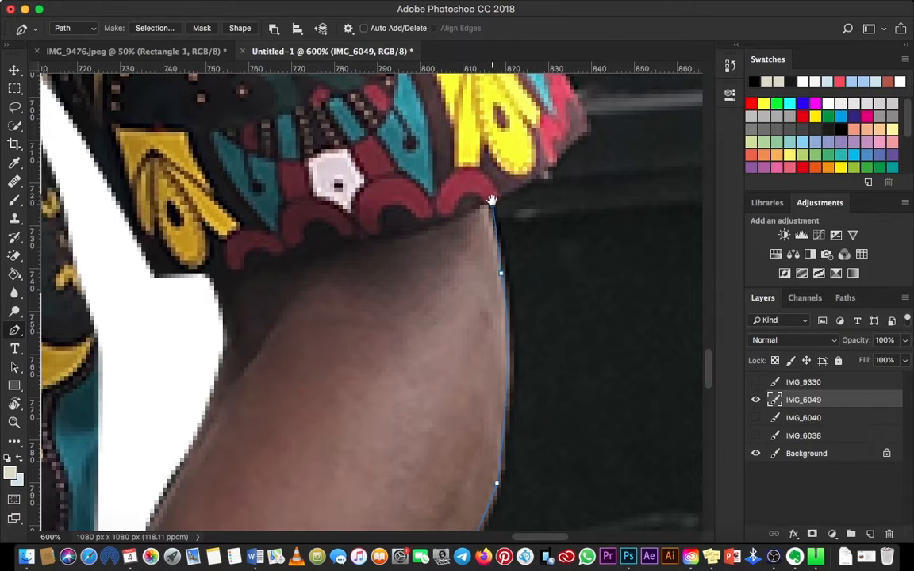
left_click_drag(486, 205, 483, 254)
left_click_drag(419, 358, 398, 369)
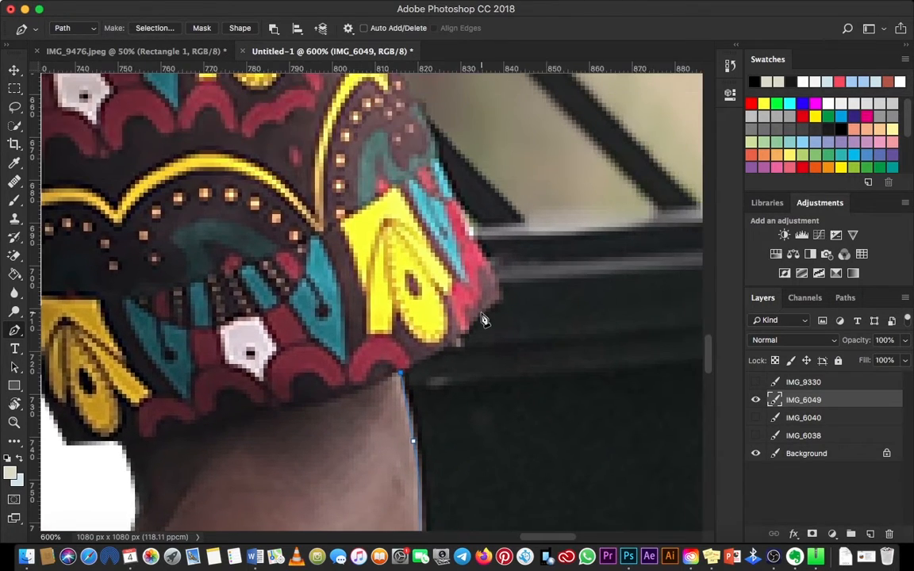
- Trace the path along the sleeve hem to its outer corner and up the patterned outer edge of the sleeve
left_click_drag(494, 313, 497, 284)
scroll(497, 284, "up", 5)
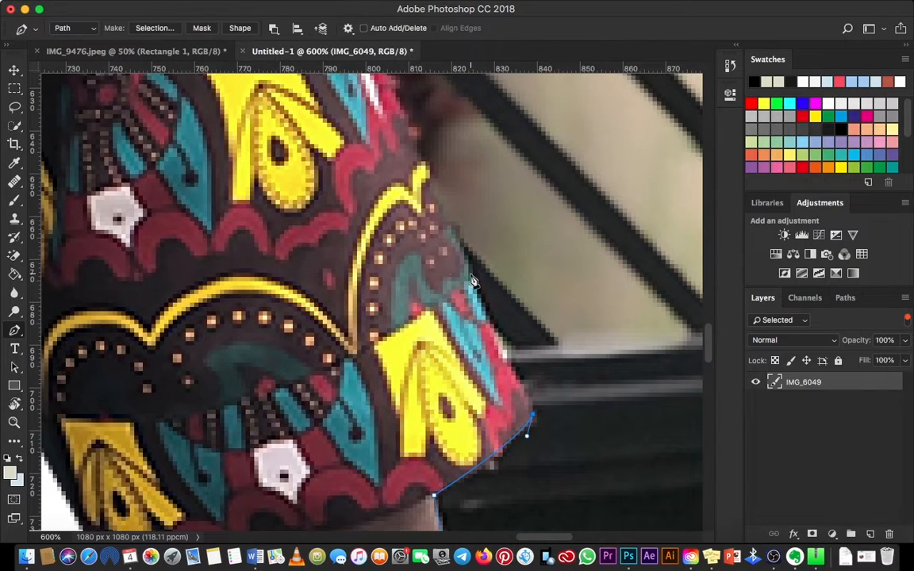
key("super+z")
left_click(468, 277)
left_click_drag(465, 269, 490, 353)
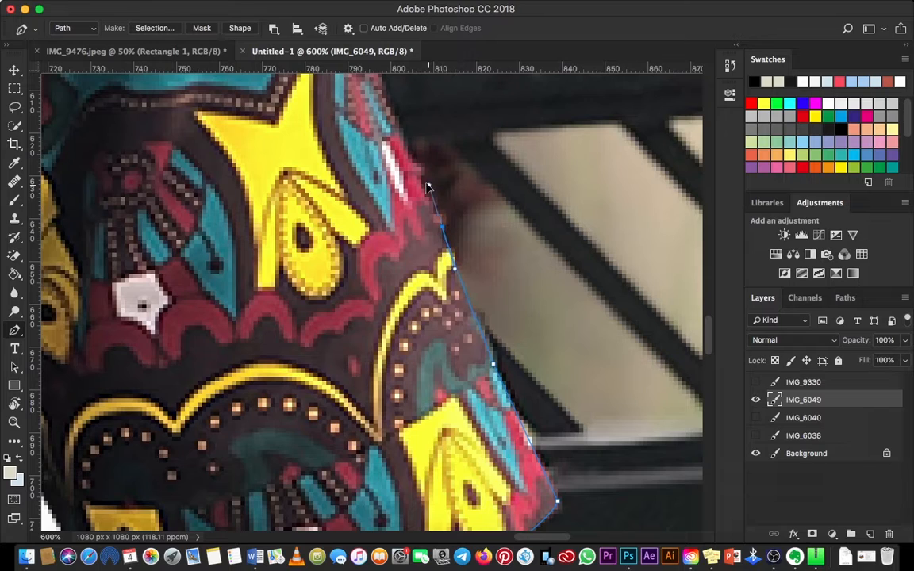
scroll(420, 175, "up", 5)
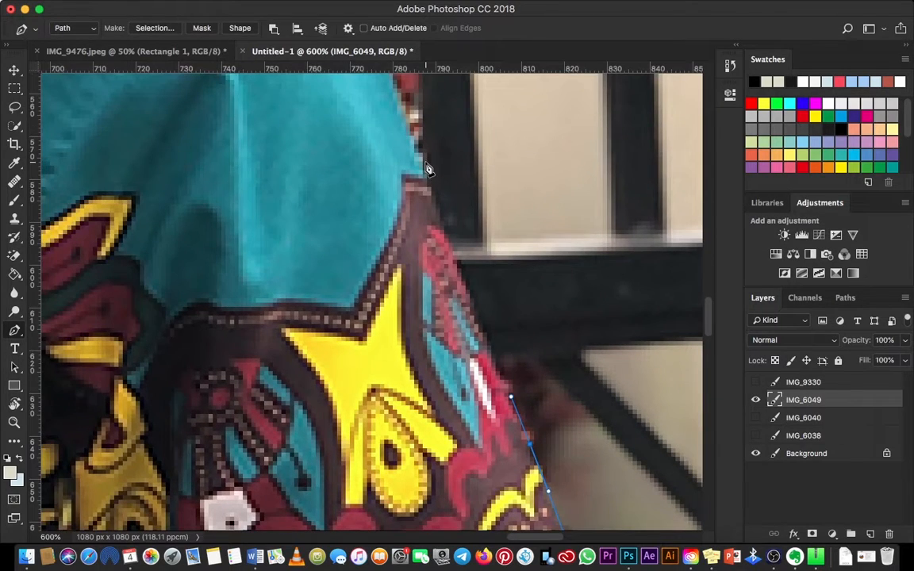
- Extend the path from the patterned sleeve up the plain teal upper sleeve toward the shoulder
left_click_drag(423, 161, 419, 127)
scroll(413, 121, "up", 5)
scroll(414, 121, "left", 1)
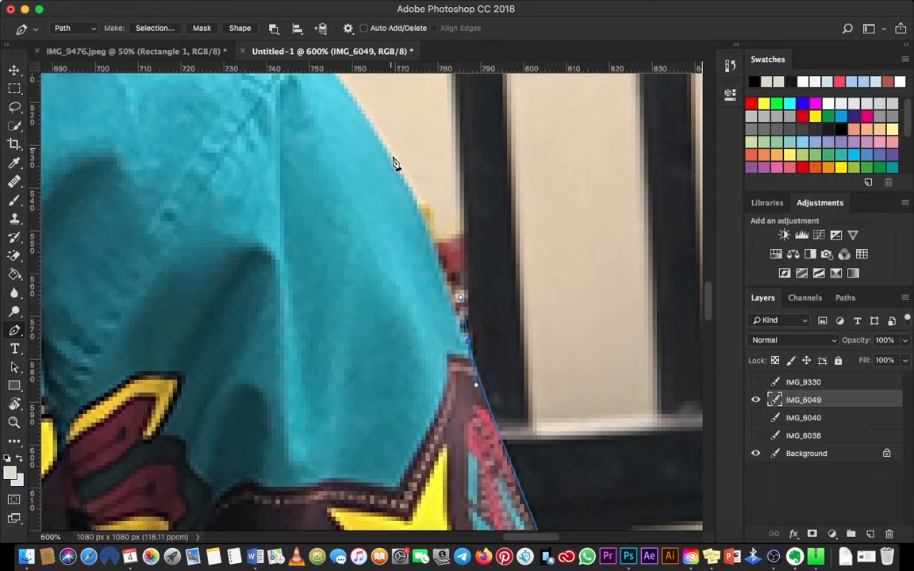
key("ctrl+z")
left_click_drag(368, 121, 476, 310)
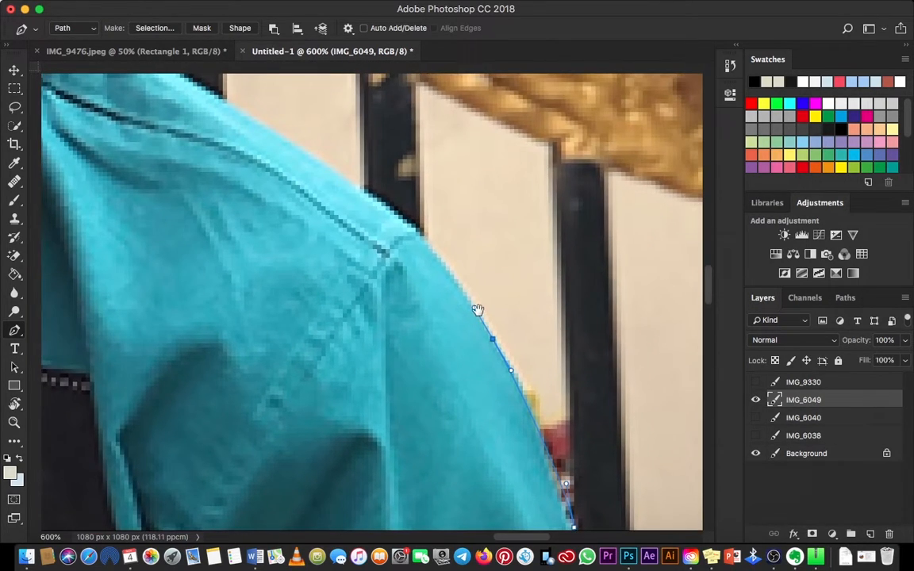
- Trace the path from the sleeve seam along the shoulder edge to the collar tip beside the face
left_click_drag(412, 228, 543, 373)
double_click(411, 229, "alt")
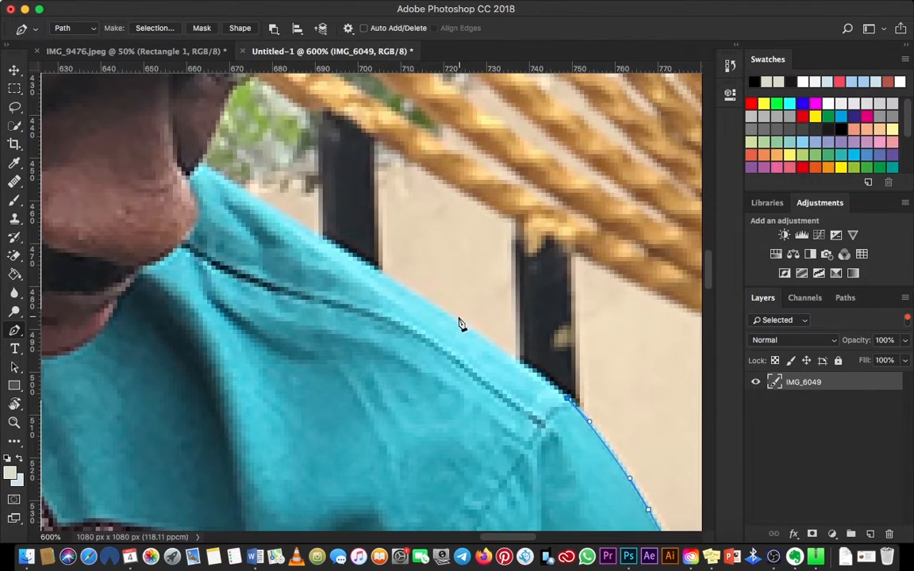
left_click(443, 317)
left_click_drag(414, 296, 525, 424)
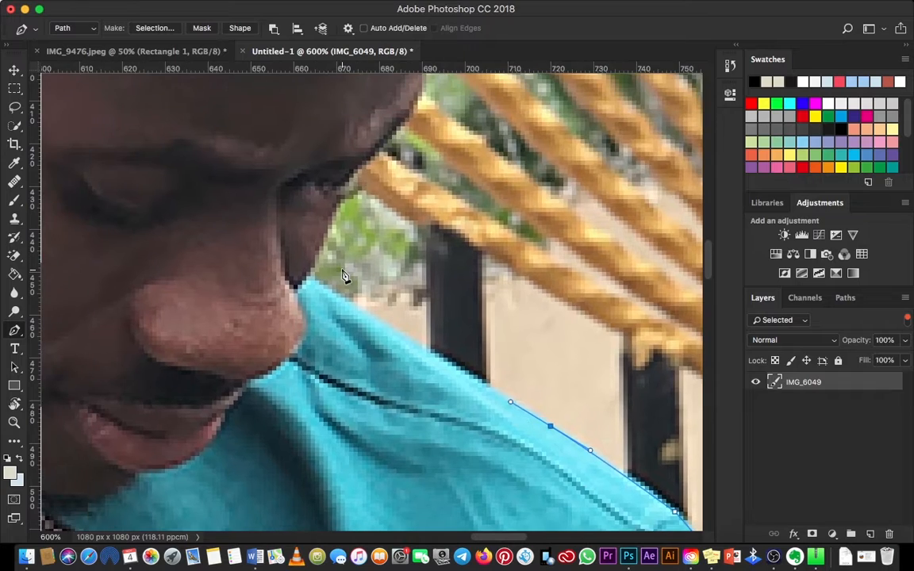
left_click(309, 279)
- Move the last anchor so it sits exactly on the collar tip where the shirt meets the cheek
key("z")
left_click(313, 279)
left_click(315, 278)
key("a")
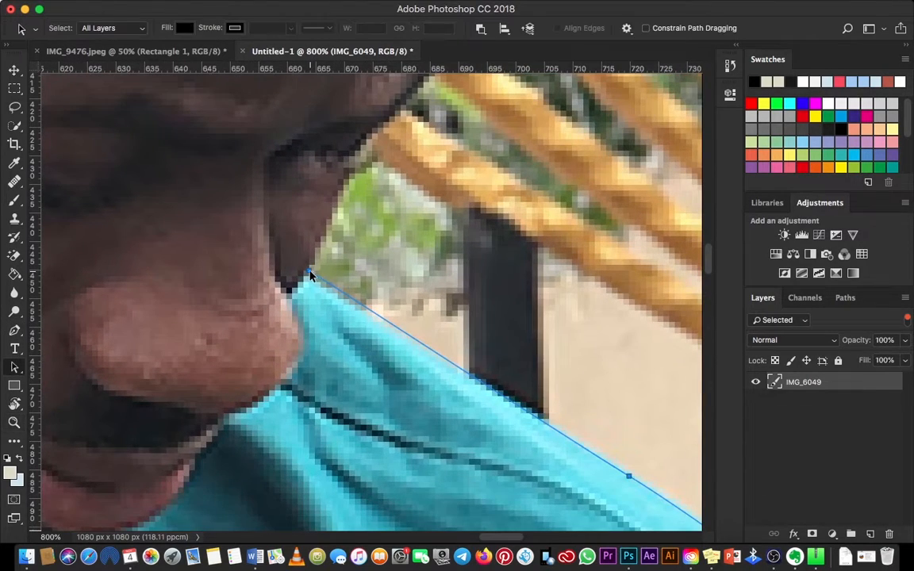
left_click_drag(314, 278, 325, 365)
key("p")
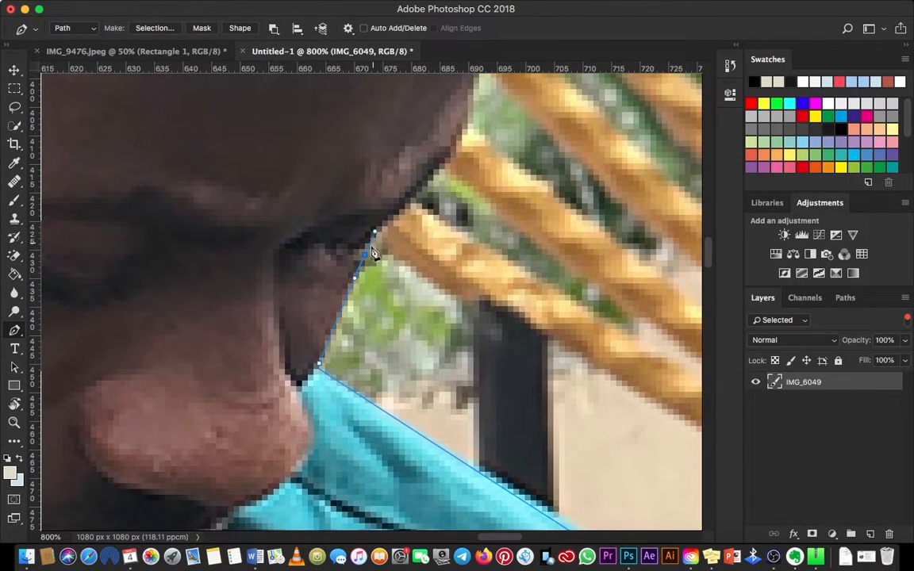
- Trace the path up the cheek and past the eye socket and brow to the lower forehead
left_click(365, 255)
scroll(367, 247, "up", 5)
scroll(367, 247, "right", 2)
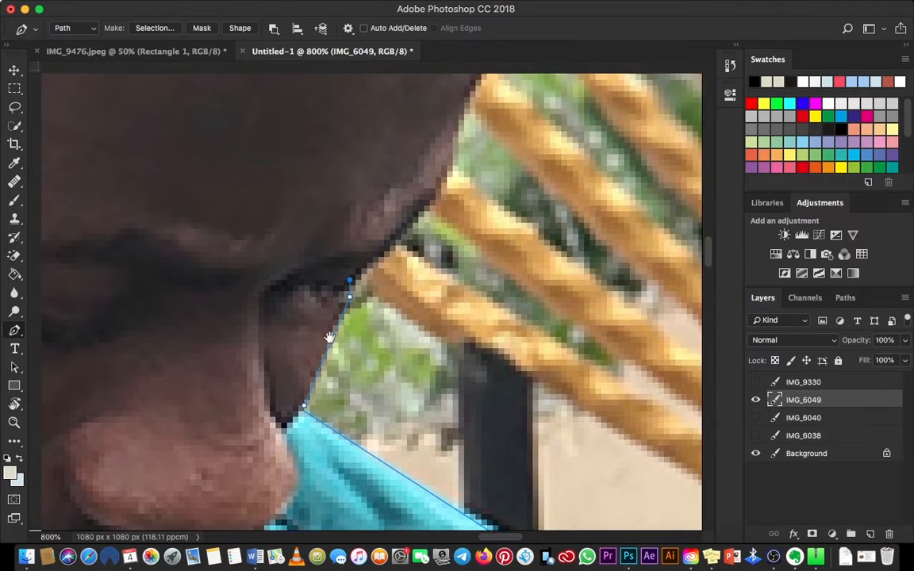
left_click_drag(428, 228, 437, 207)
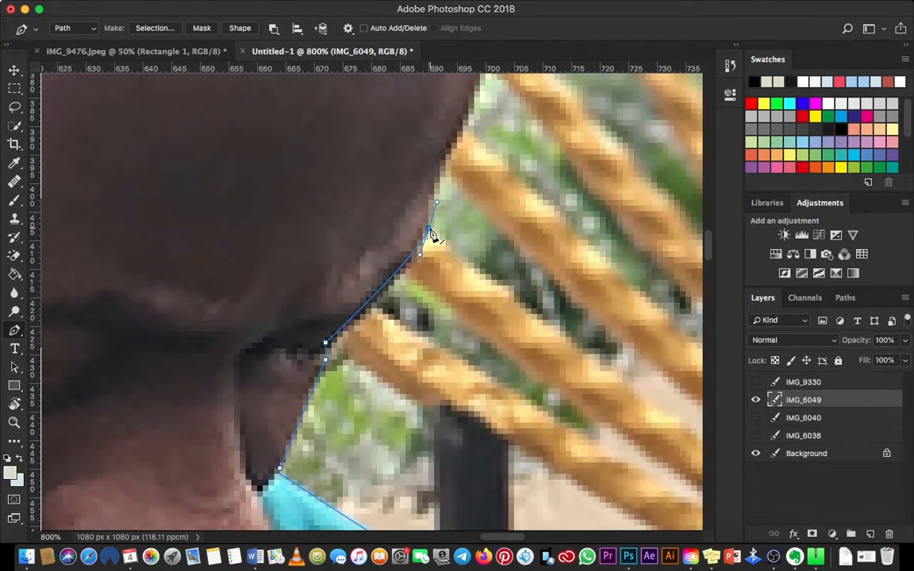
left_click(428, 228, "alt")
scroll(352, 374, "up", 10)
scroll(352, 374, "right", 4)
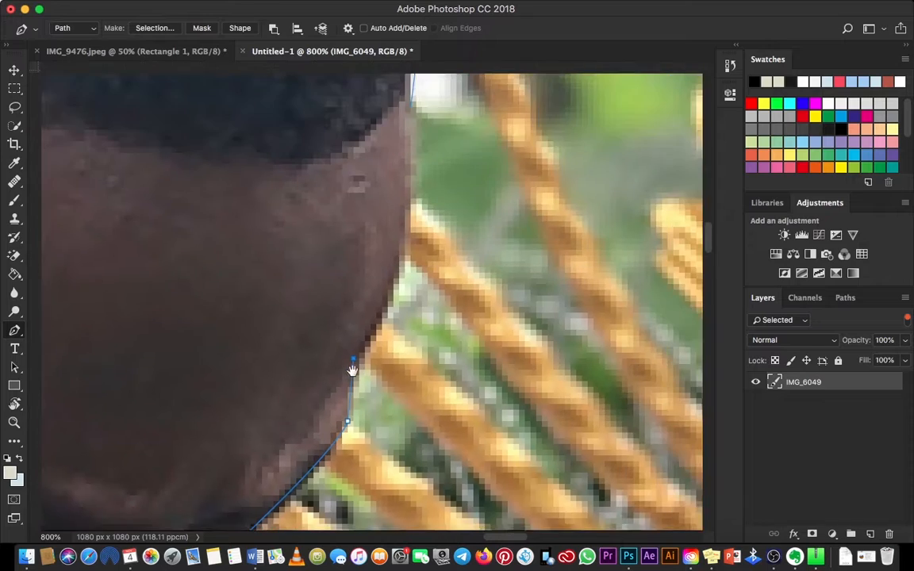
- Trace the path up the forehead edge to the hairline and close it at the starting anchor
scroll(356, 373, "up", 3)
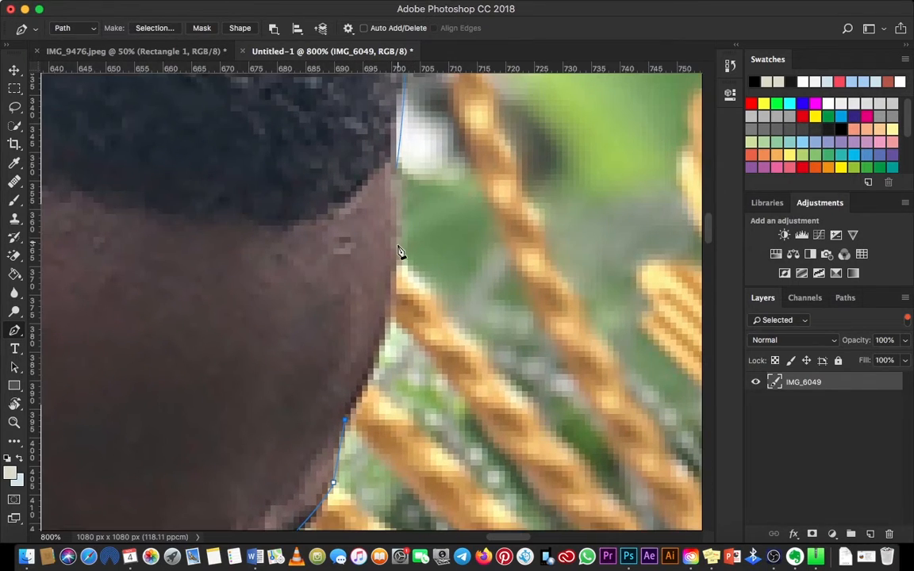
left_click_drag(399, 206, 398, 180)
right_click(498, 171)
key("Escape")
key("super+minus")
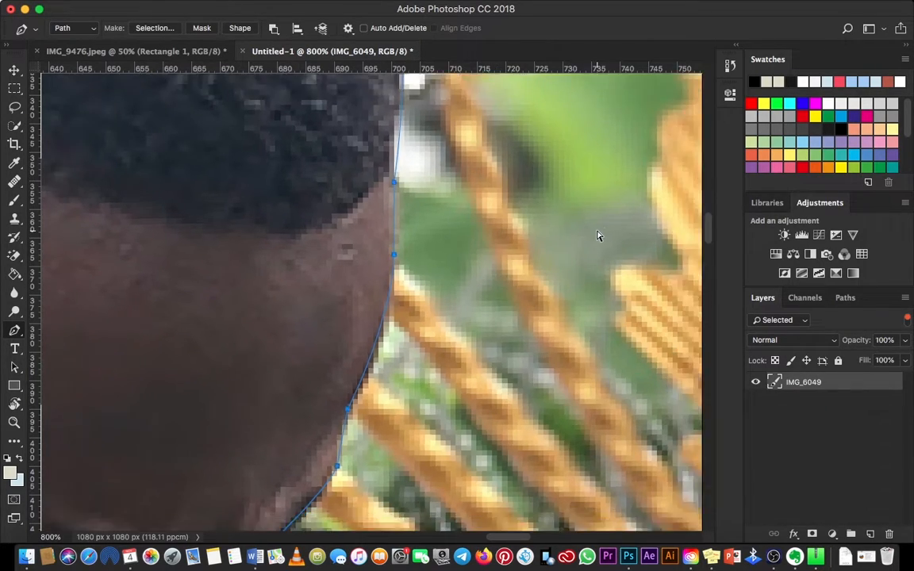
key("super+0")
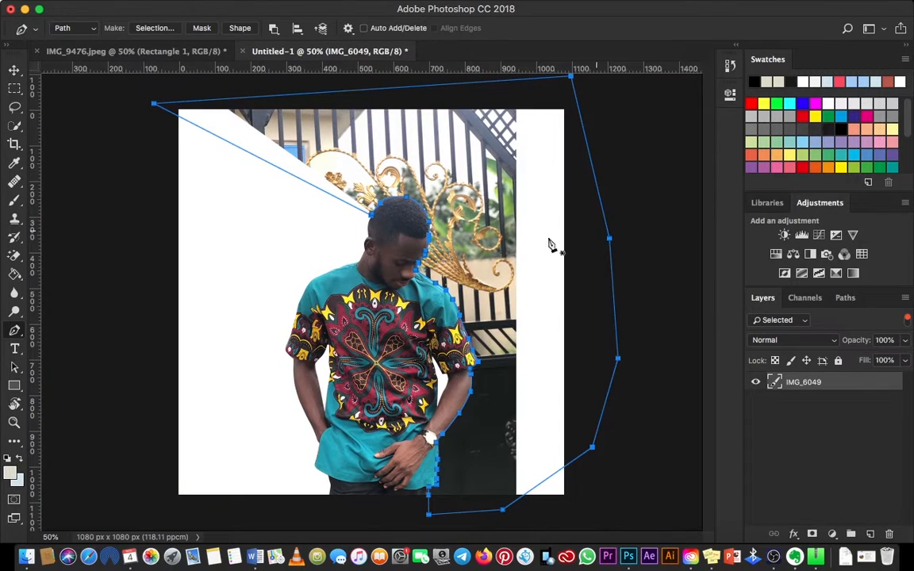
- Turn the closed path into a new selection with 0 px feather, delete the background inside it, and deselect
right_click(470, 220)
left_click(527, 279)
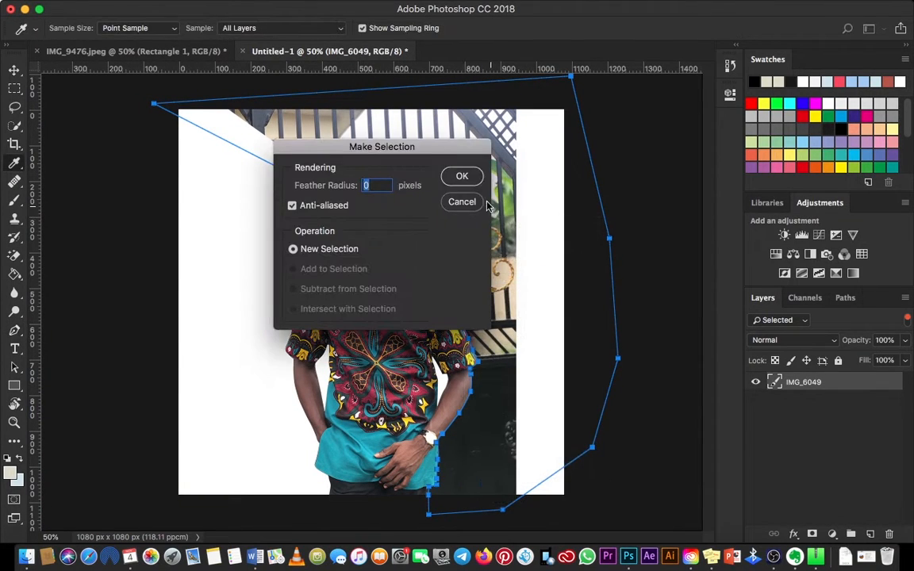
key("Return")
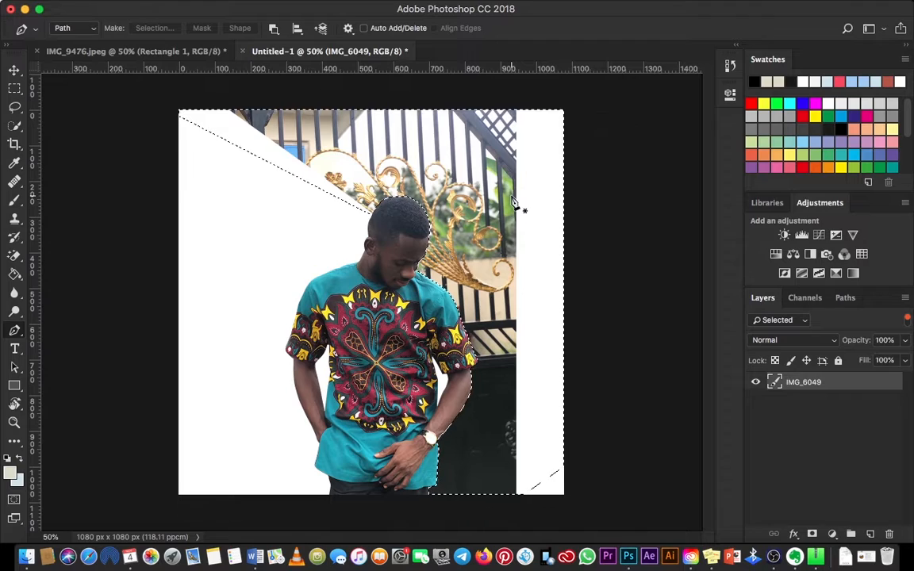
key("Delete")
key("ctrl+d")
key("v")
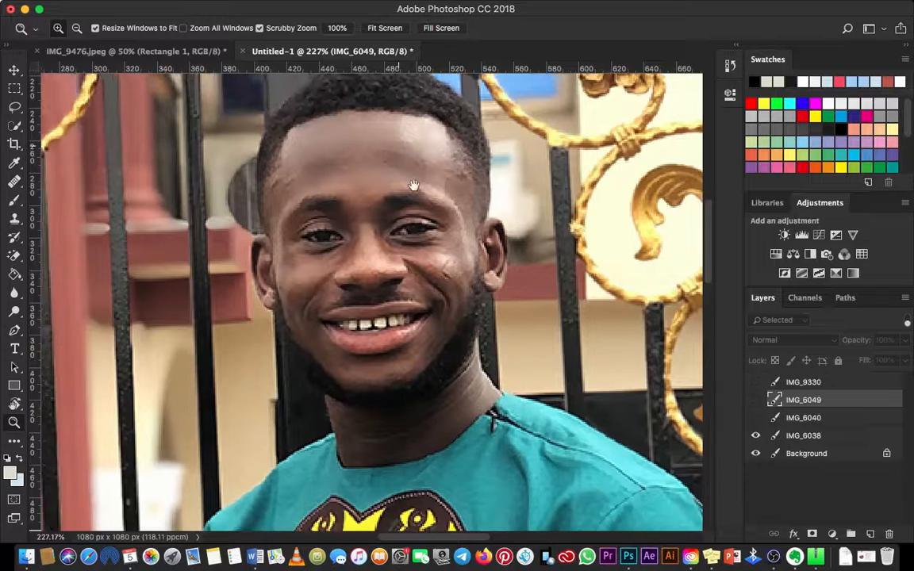
- On the IMG_6038 layer, start a path at the hair's upper edge and trace the side of the head to the ear
left_click_drag(418, 188, 494, 297)
key("super+r")
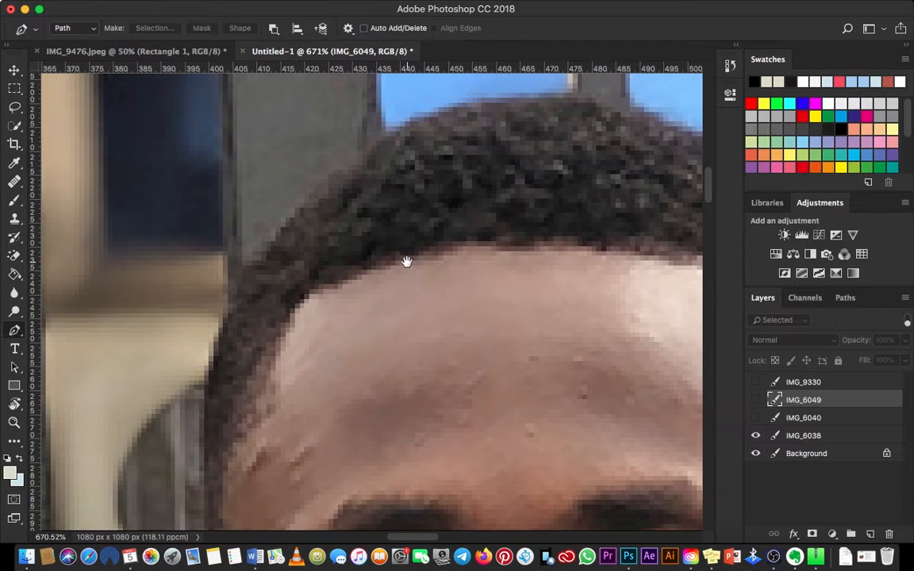
left_click_drag(406, 261, 410, 205)
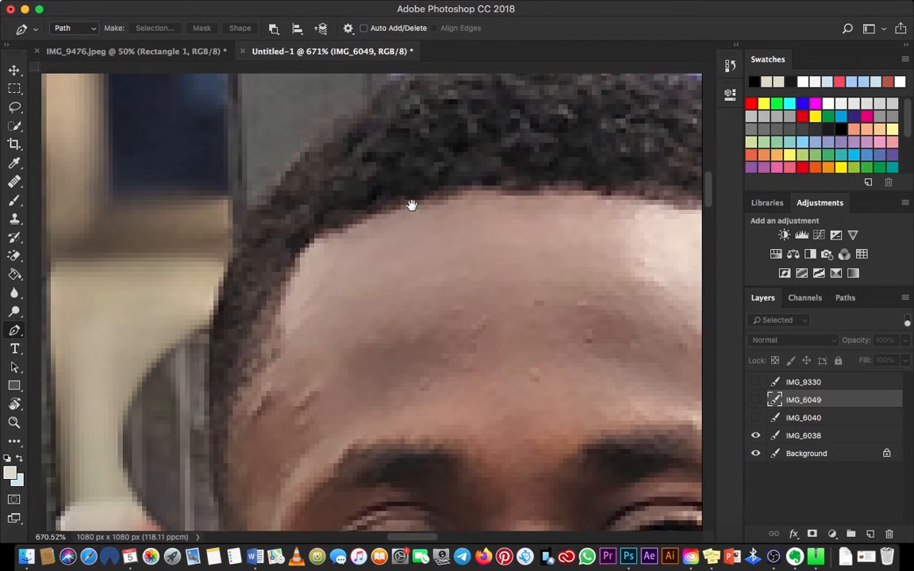
left_click(804, 435)
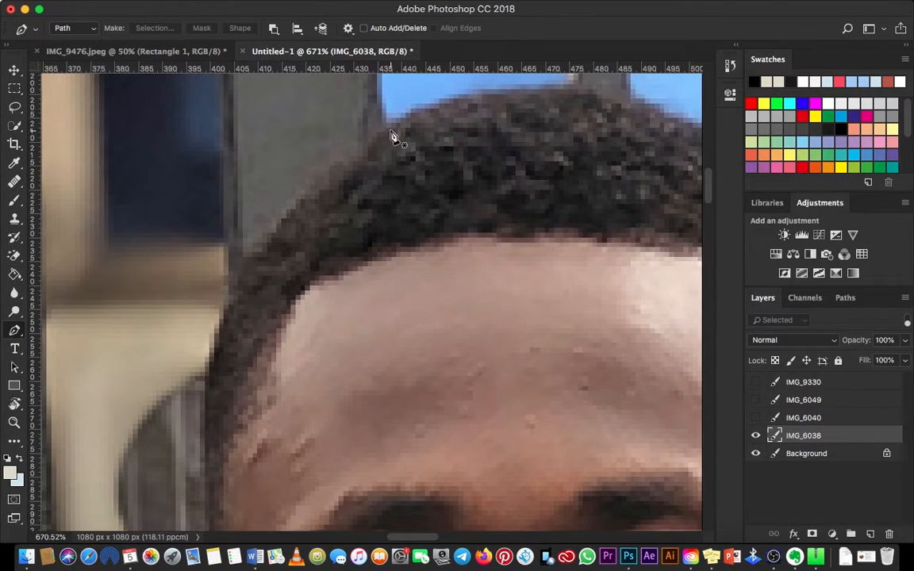
left_click(391, 124)
left_click_drag(224, 309, 206, 398)
left_click_drag(204, 299, 193, 98)
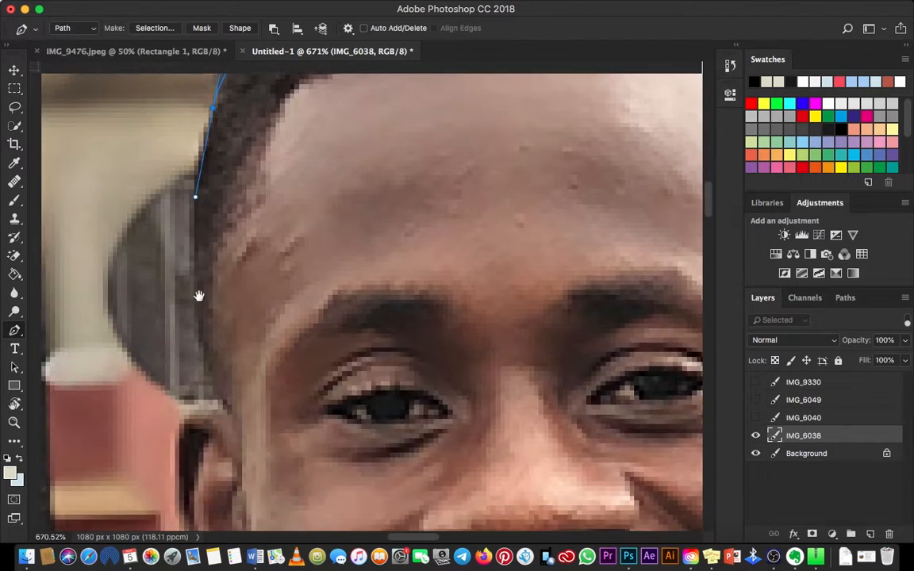
left_click_drag(225, 409, 284, 492)
left_click(228, 411, "alt")
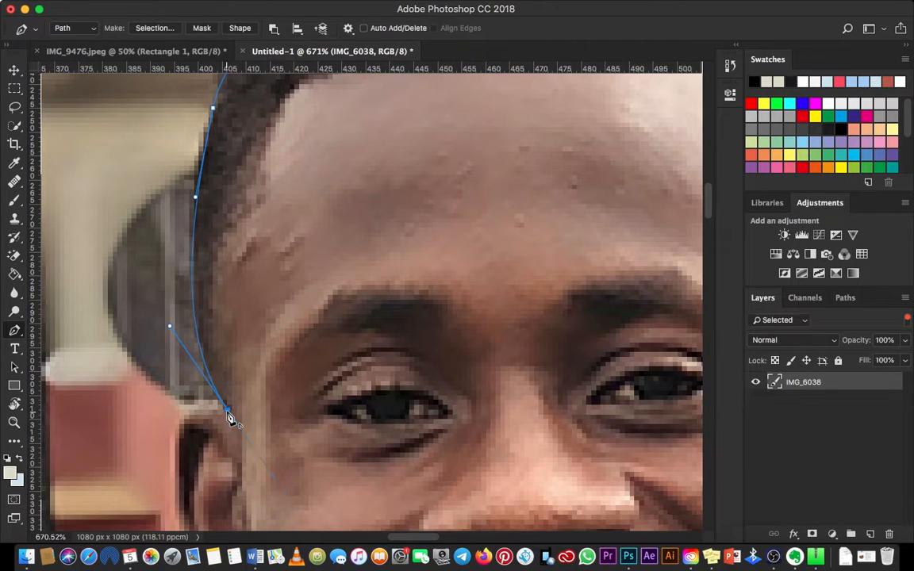
- Trace the path around the outer edge of the ear down to the base of the earlobe
left_click_drag(191, 398, 314, 426)
key("z")
left_click(304, 355)
left_click(304, 355)
key("p")
scroll(247, 429, "down", 5)
scroll(246, 267, "down", 3)
scroll(245, 267, "right", 1)
left_click_drag(335, 321, 385, 252)
scroll(385, 305, "down", 1)
scroll(377, 313, "left", 1)
left_click(361, 307, "alt")
left_click_drag(378, 384, 354, 237)
key("super+minus")
key("super+minus")
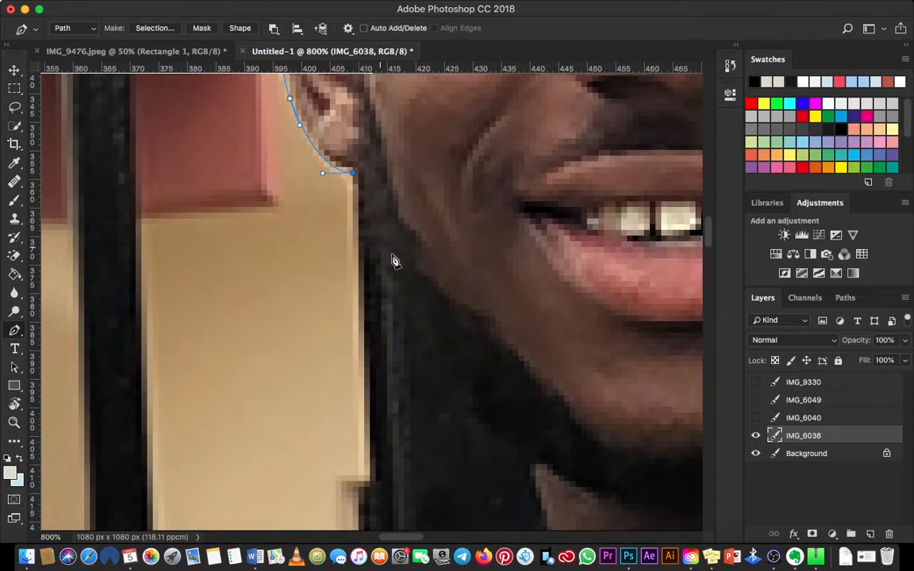
- Trace the path along the bearded jaw and down the neck to the collar corner, redoing the collar anchor
left_click_drag(394, 263, 280, 262)
left_click_drag(413, 444, 554, 525)
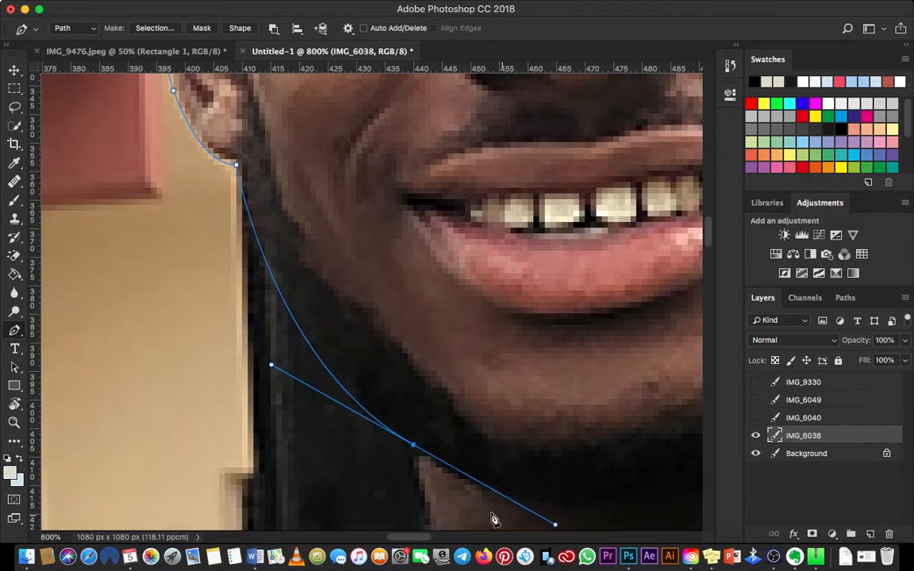
scroll(428, 449, "down", 5)
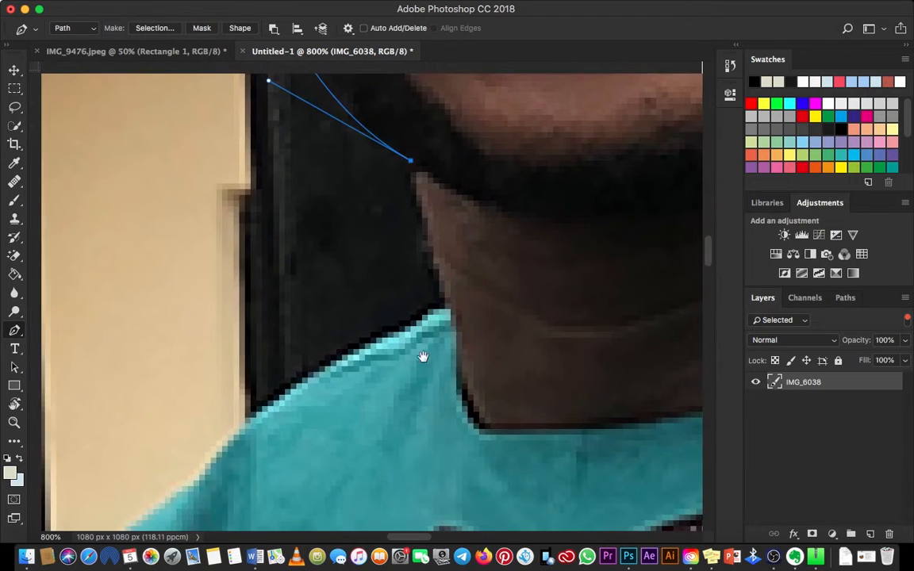
left_click(447, 315)
left_click_drag(447, 315, 459, 287)
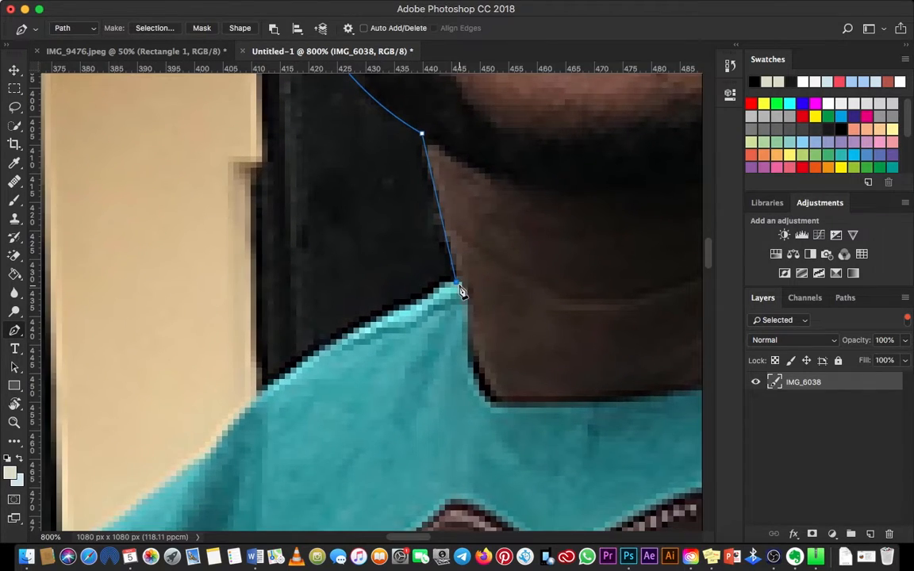
key("super+z")
left_click(458, 287)
- Trace the path from the collar corner along the teal shoulder edge to the first fabric fold
scroll(458, 289, "down", 2)
left_click_drag(374, 238, 486, 231)
left_click_drag(390, 278, 377, 289)
left_click_drag(404, 273, 467, 254)
key("super+z")
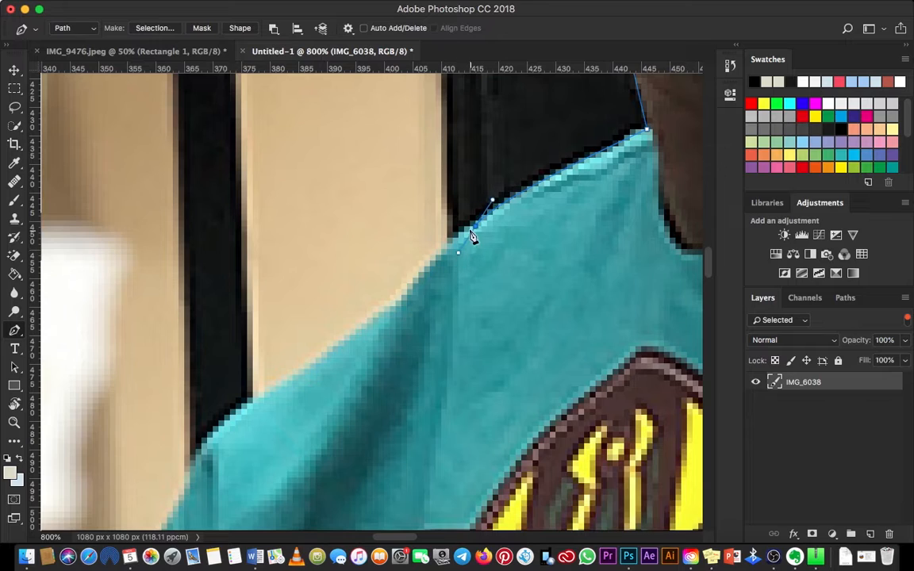
left_click(400, 299)
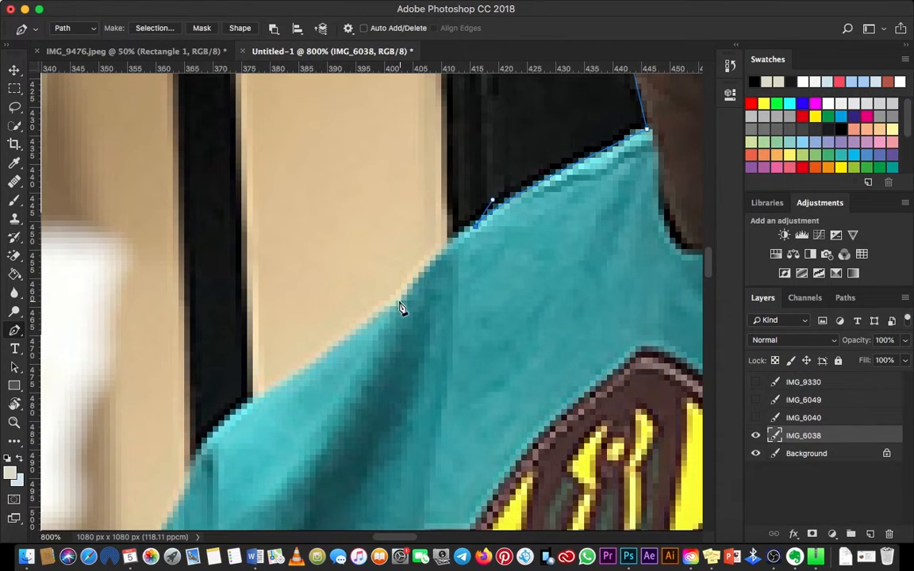
- Trace the path around the outer shoulder curve and down the plain teal upper sleeve
scroll(384, 308, "down", 5)
scroll(384, 308, "left", 5)
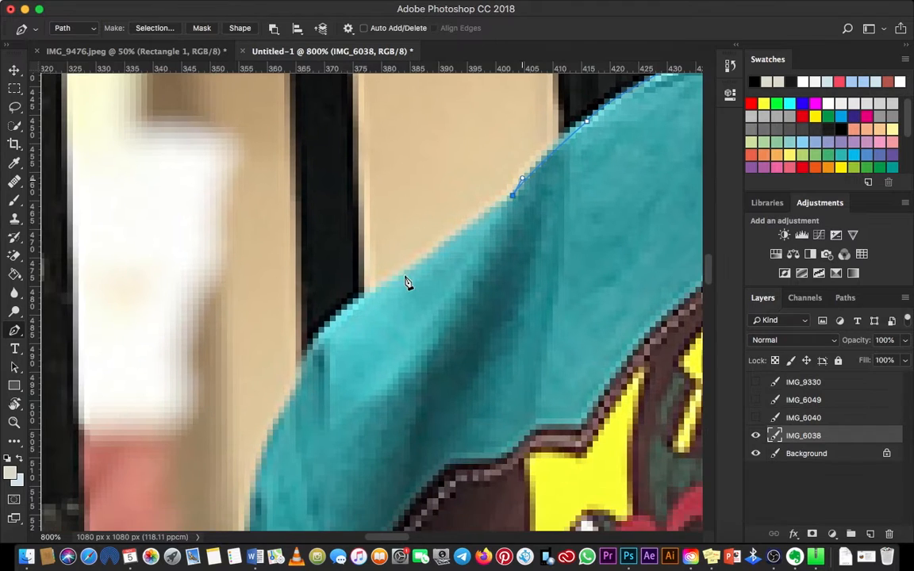
left_click_drag(299, 367, 293, 390)
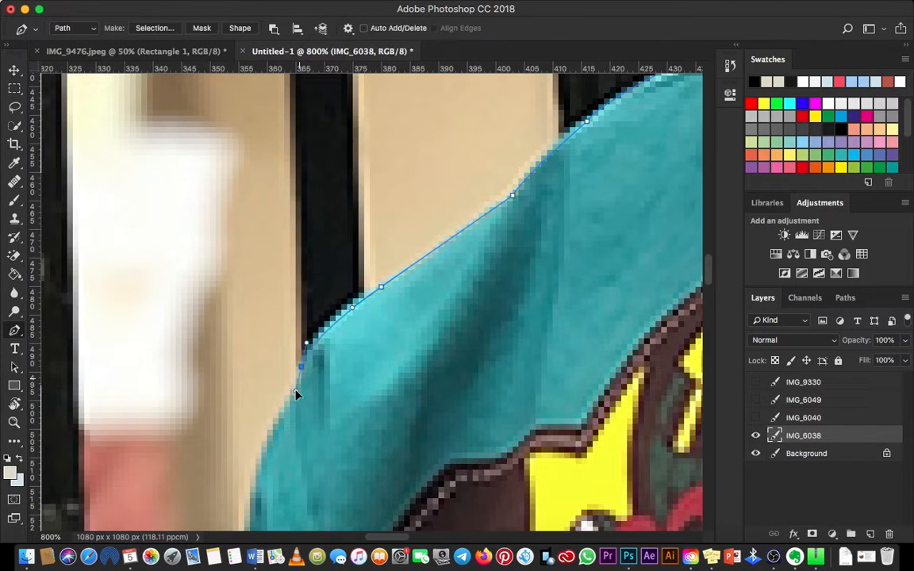
scroll(373, 286, "down", 5)
scroll(373, 286, "left", 4)
scroll(354, 330, "down", 5)
scroll(354, 330, "left", 1)
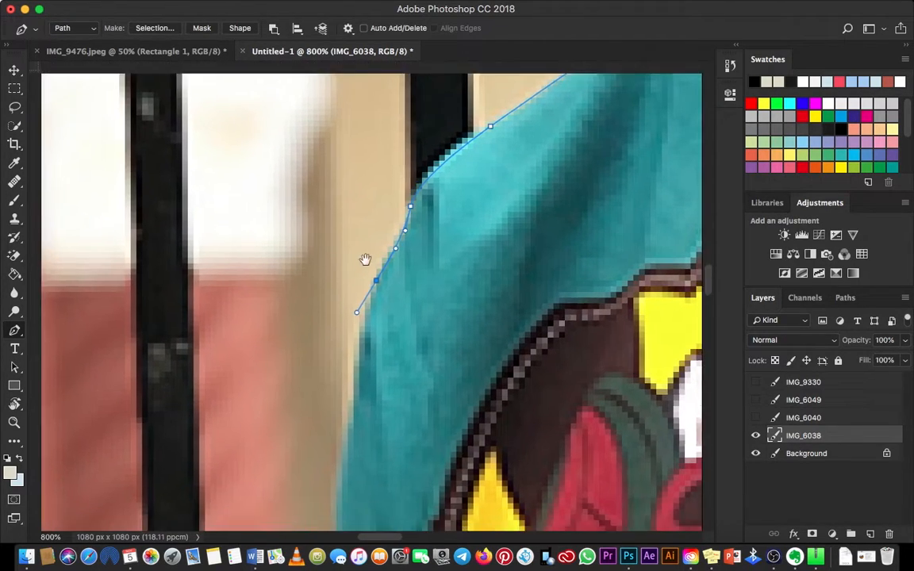
left_click_drag(363, 299, 365, 320)
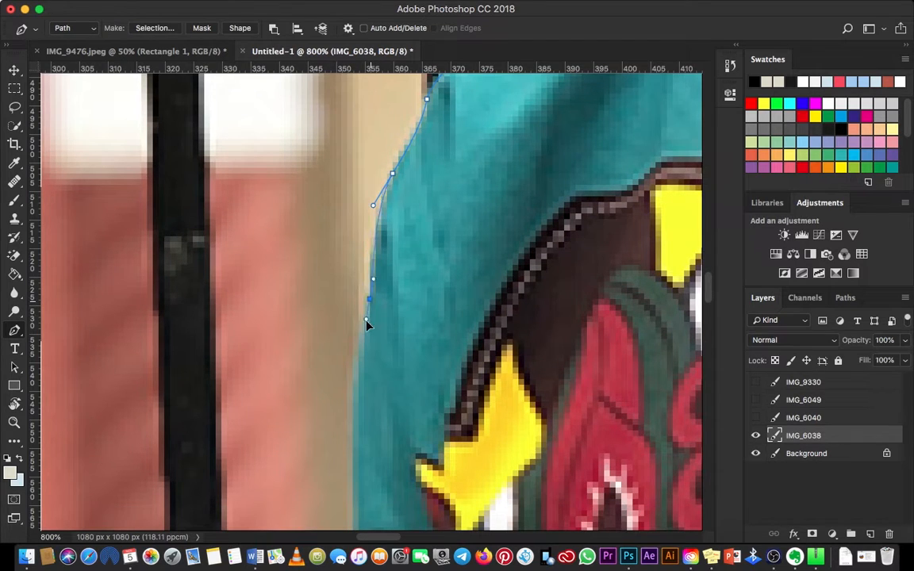
- Trace the path down the patterned outer edge of the sleeve to the dark area above its hem
scroll(366, 332, "down", 8)
scroll(366, 331, "right", 1)
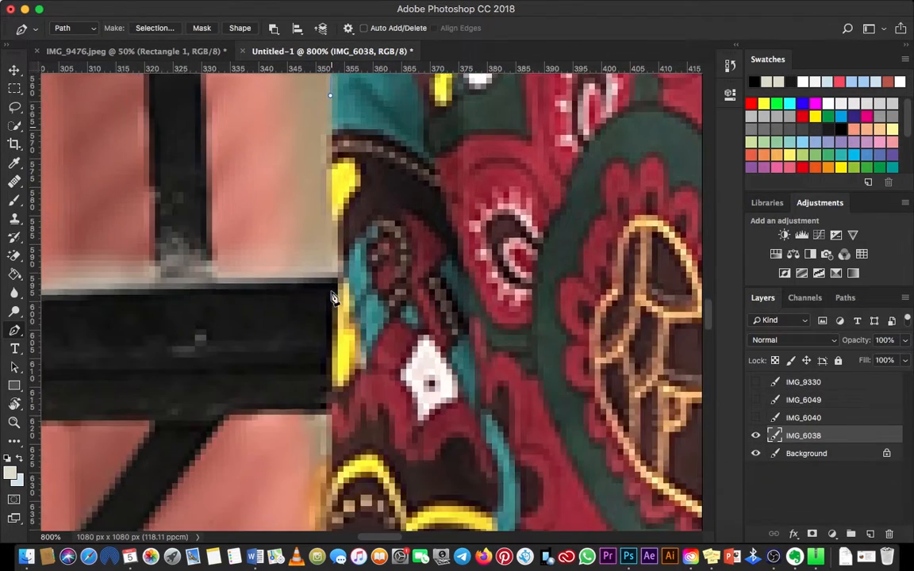
scroll(333, 298, "down", 2)
left_click(339, 256)
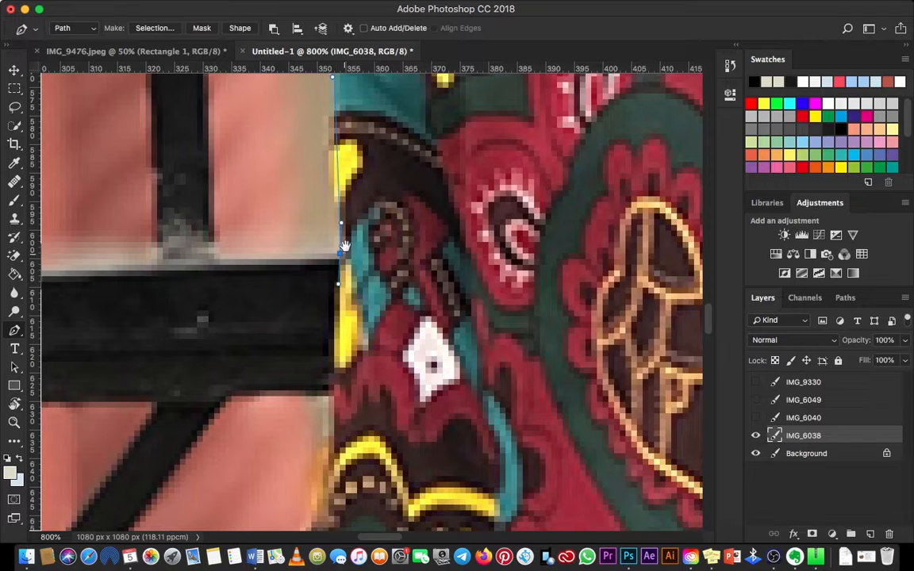
scroll(344, 246, "down", 8)
scroll(344, 246, "left", 1)
left_click_drag(354, 178, 340, 235)
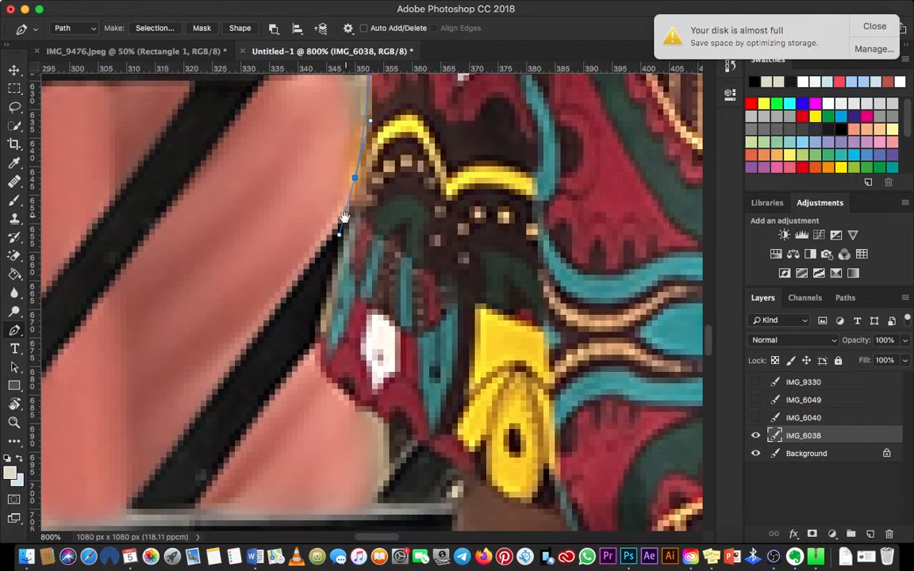
- Dismiss the disk space notification and trace the path around the sleeve's outer corner and along the hem to the arm
left_click(875, 26)
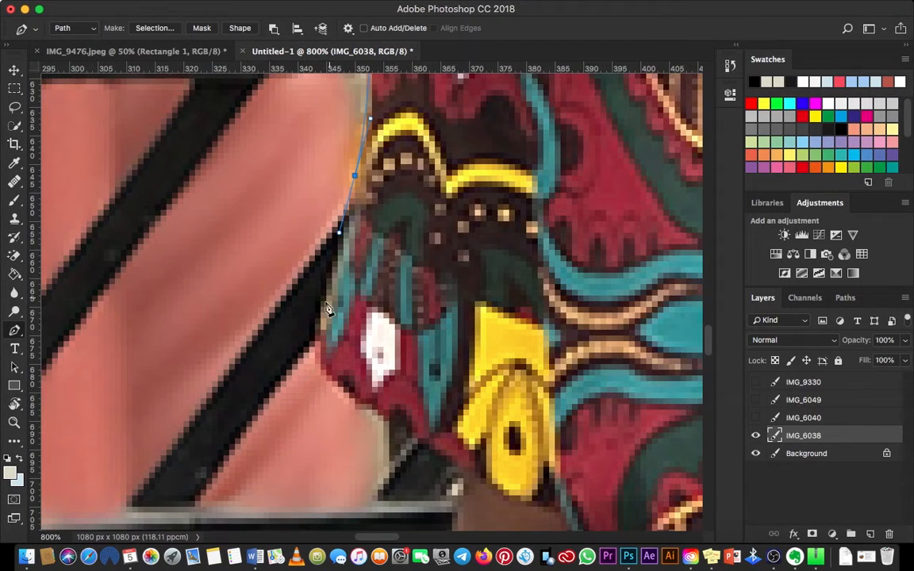
left_click(320, 370)
left_click_drag(320, 370, 149, 292)
left_click(288, 396)
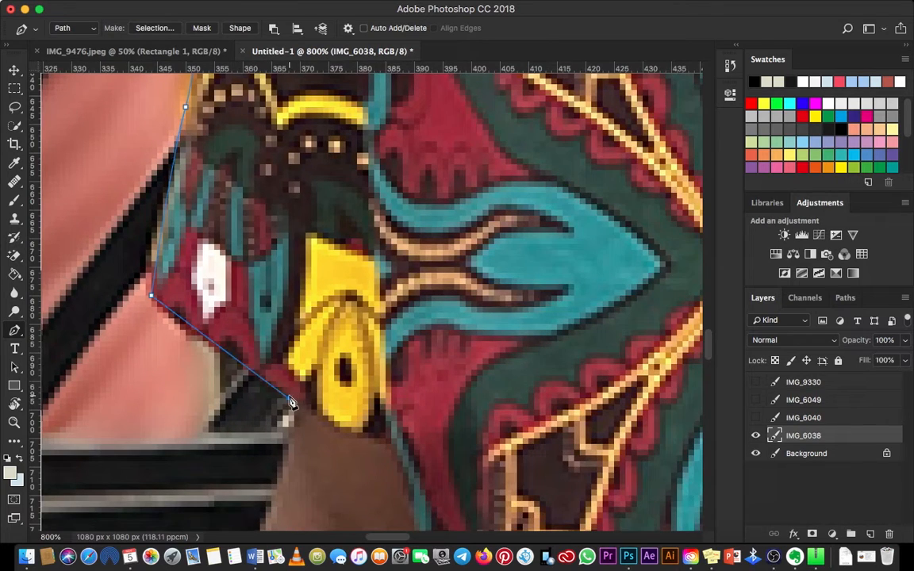
- Trace the path from the sleeve hem down the outer edge of the bare arm to the forearm
left_click_drag(289, 395, 358, 162)
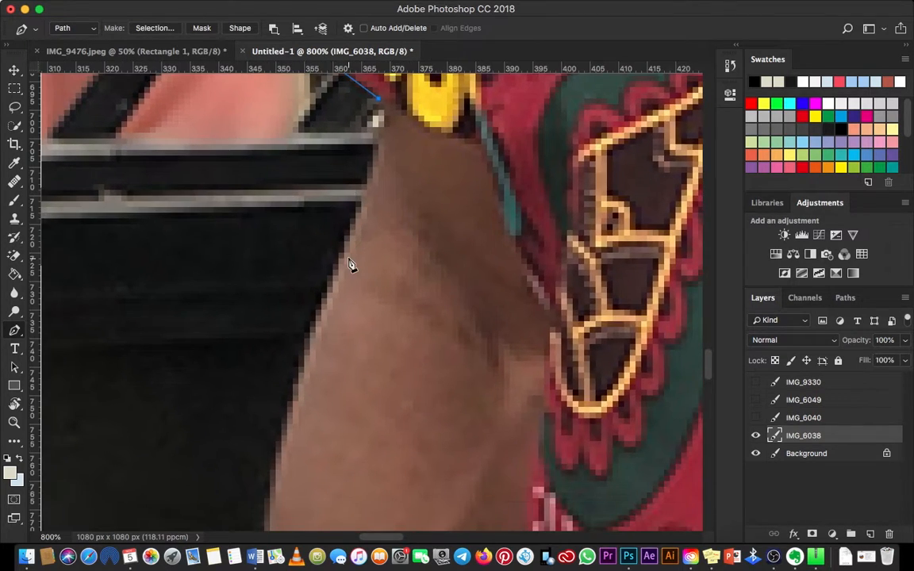
left_click_drag(334, 279, 292, 370)
key("super+z")
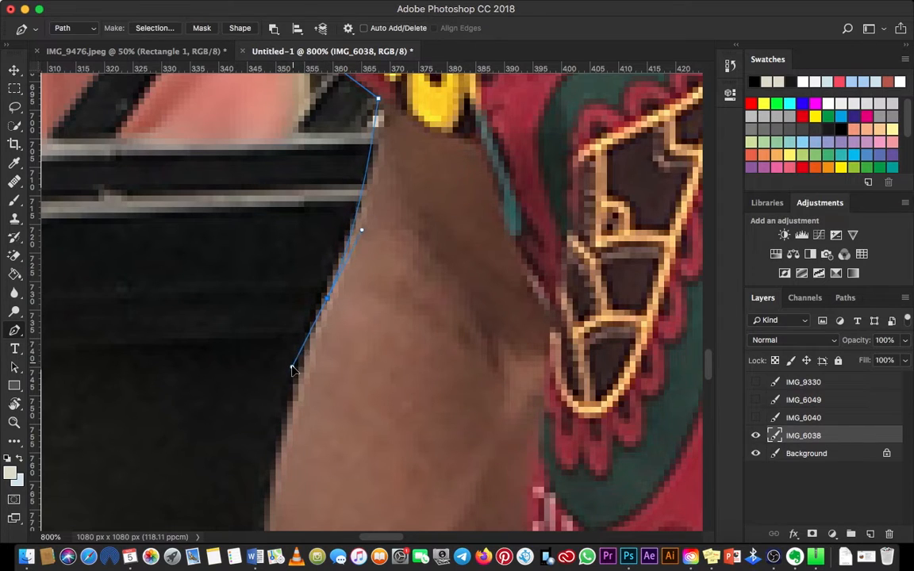
scroll(328, 306, "down", 5)
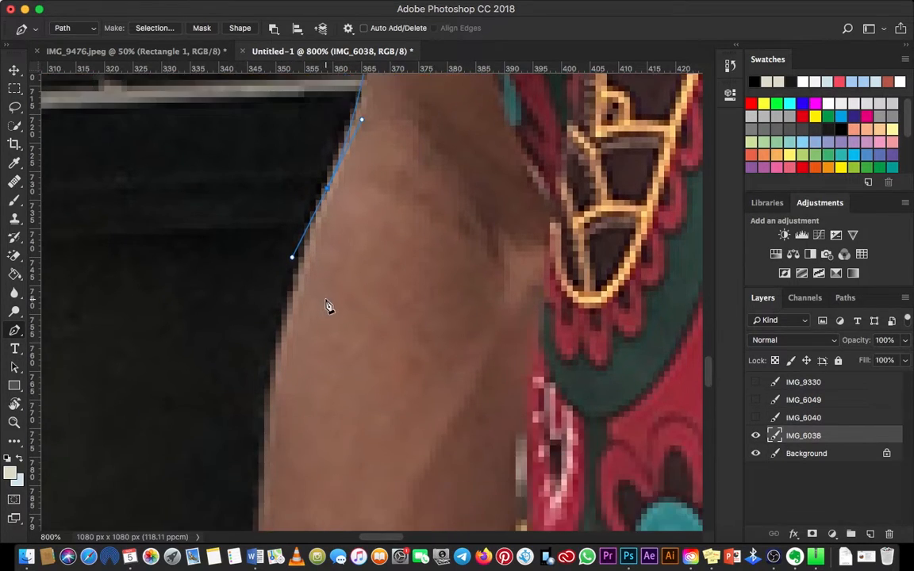
scroll(274, 237, "down", 8)
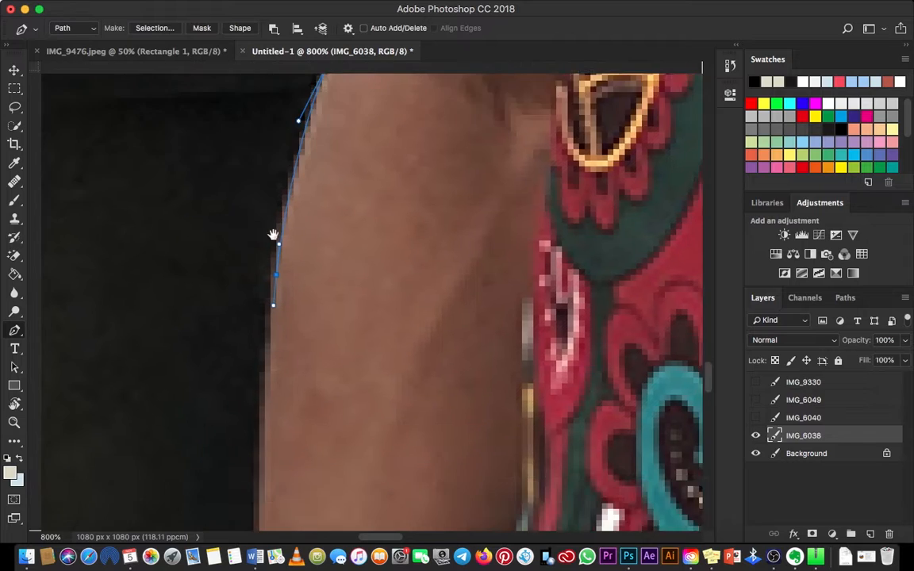
left_click_drag(261, 340, 263, 384)
scroll(255, 203, "down", 10)
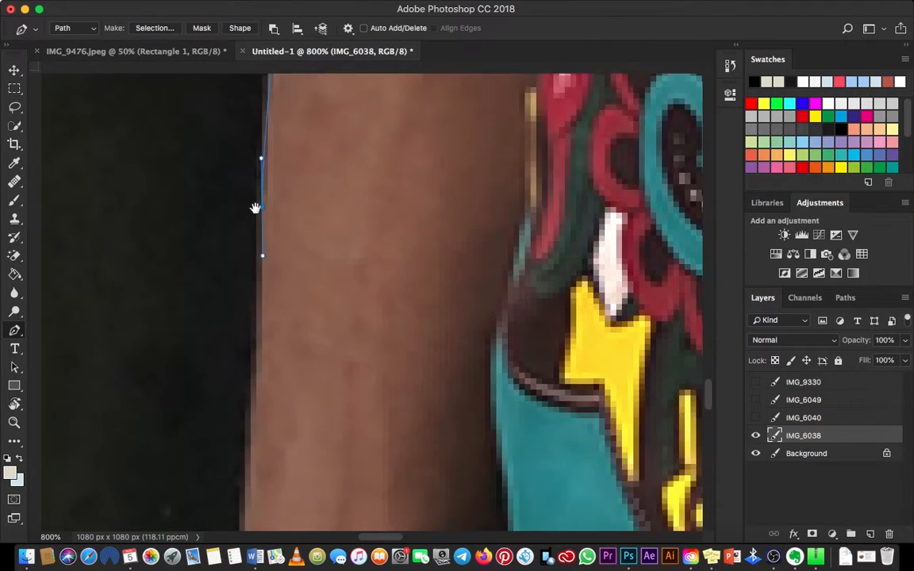
left_click_drag(250, 308, 246, 353)
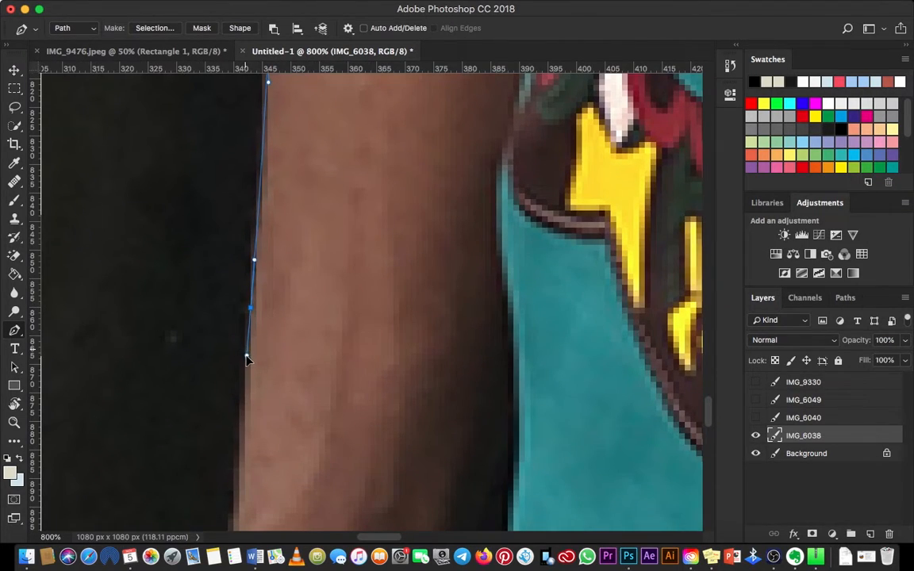
- Trace the path along the outer edge of the lower forearm and wrist to the back of the hand
scroll(246, 357, "down", 10)
scroll(246, 357, "left", 2)
left_click_drag(295, 296, 312, 230)
left_click_drag(313, 269, 311, 291)
left_click_drag(306, 244, 293, 95)
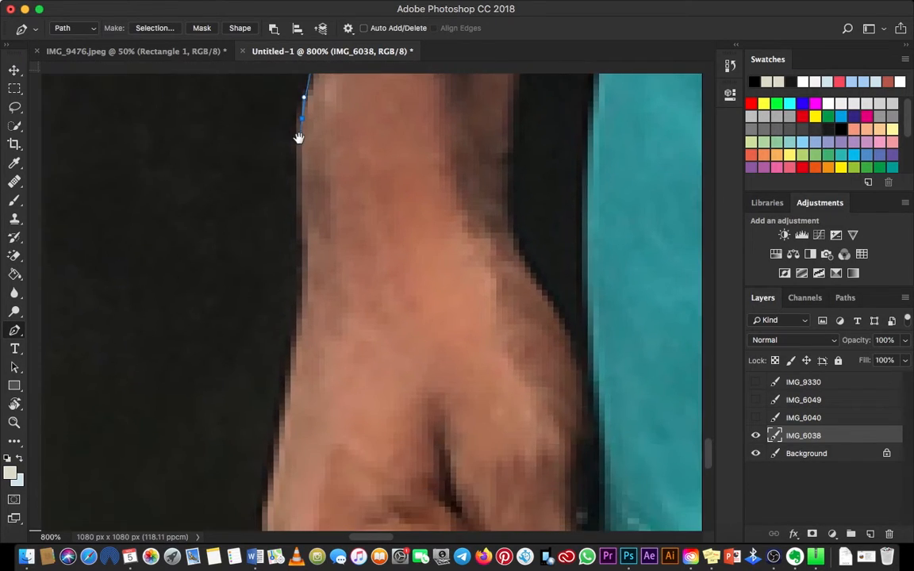
key("super+r")
left_click_drag(296, 309, 283, 375)
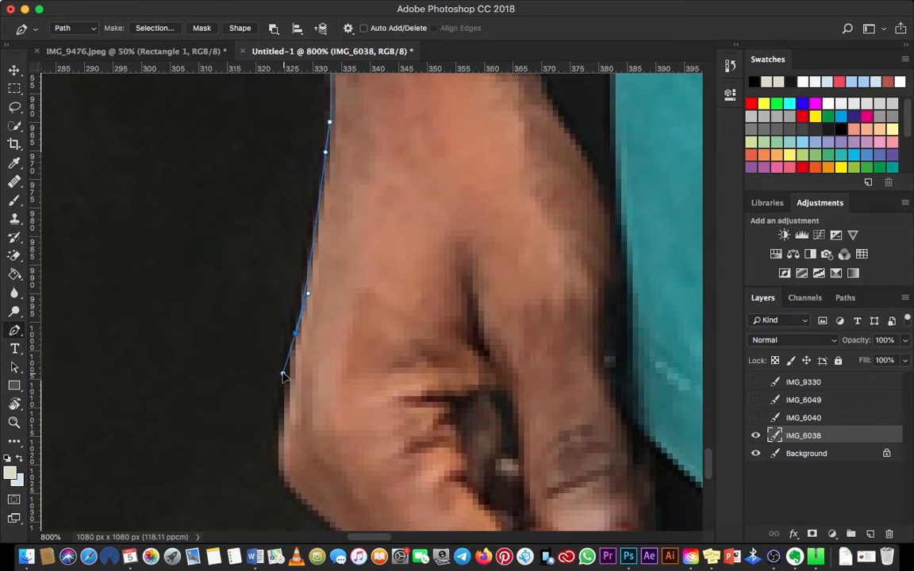
- Trace the path around the knuckle and along the folded fingers to the lowest point of the hand
left_click_drag(291, 329, 333, 166)
left_click_drag(332, 325, 349, 343)
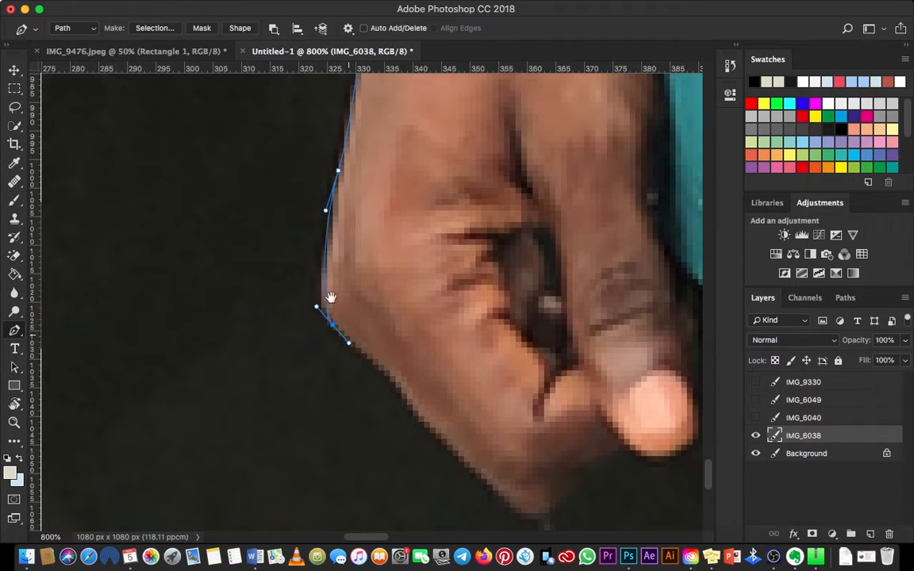
left_click_drag(330, 297, 266, 189)
left_click_drag(345, 293, 227, 234)
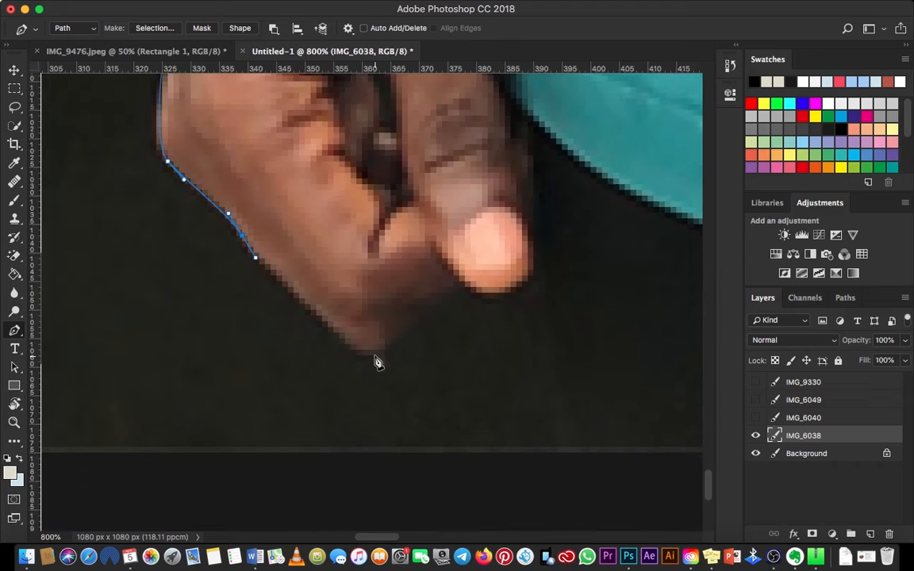
left_click_drag(379, 356, 398, 341)
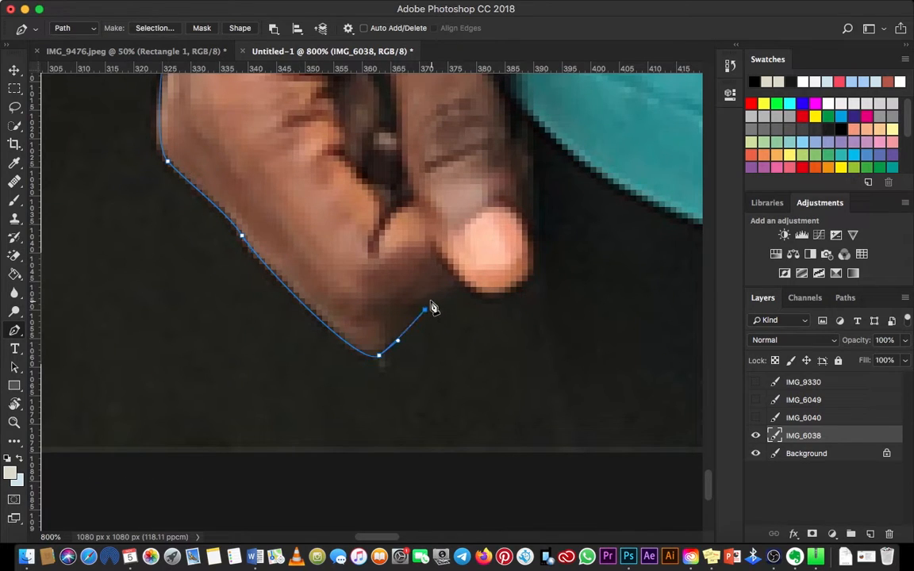
- Trace the path around the underside of the fingers and the thumb tip, then down past the canvas's bottom edge
left_click_drag(462, 283, 376, 313)
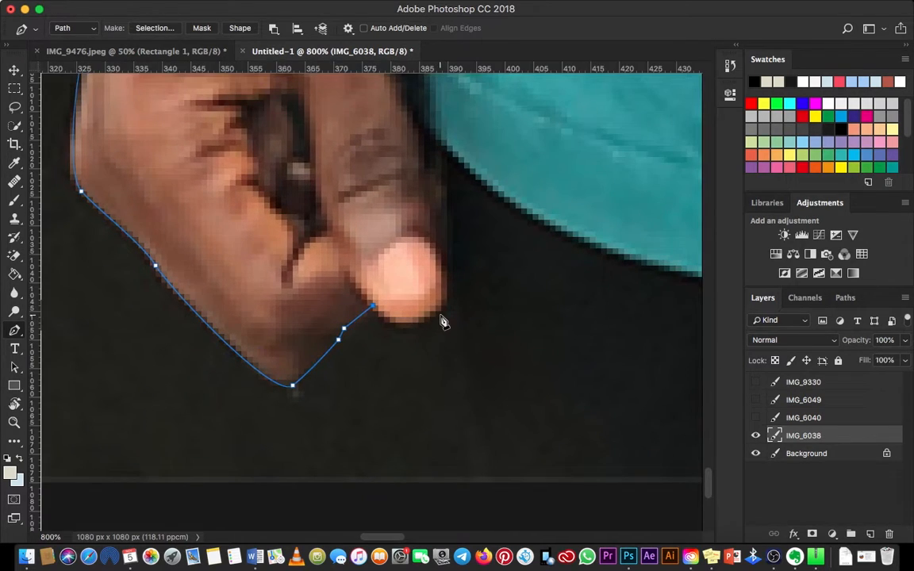
left_click_drag(436, 318, 452, 297)
double_click(437, 318, "alt")
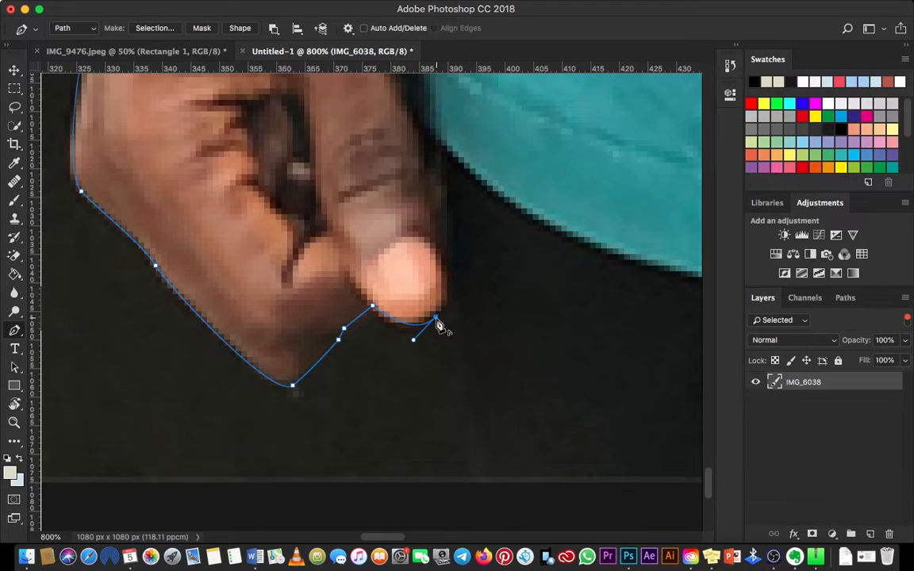
left_click(476, 484)
left_click_drag(476, 484, 467, 435)
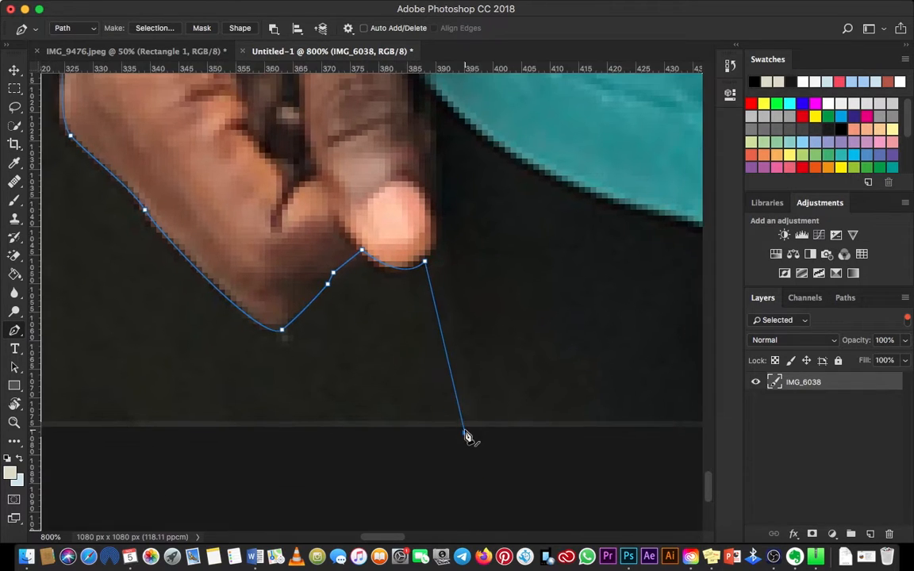
- Extend the path around the background left of the man, placing its corner points just outside the canvas
key("super+minus")
key("super+minus")
key("super+minus")
key("super+minus")
key("super+minus")
key("super+minus")
key("super+minus")
key("super+minus")
key("super+minus")
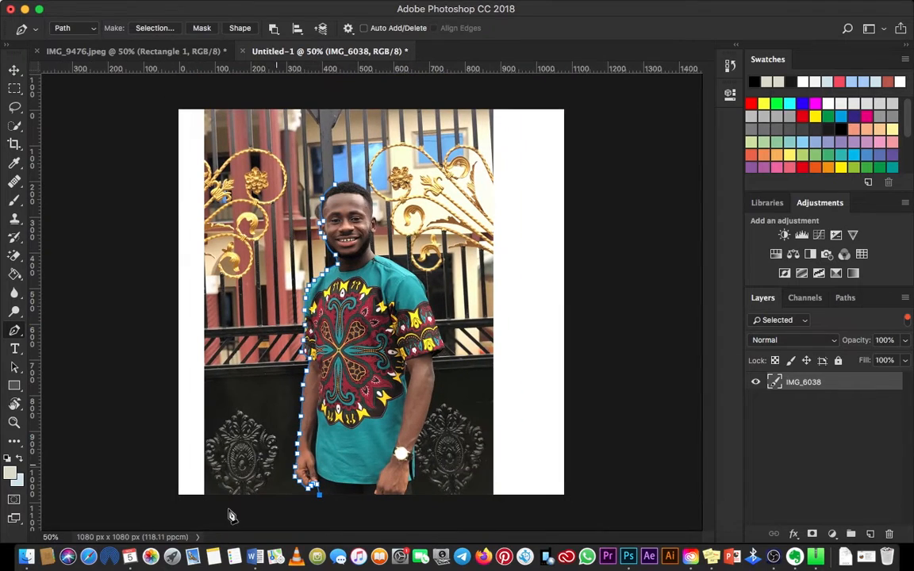
left_click(181, 514)
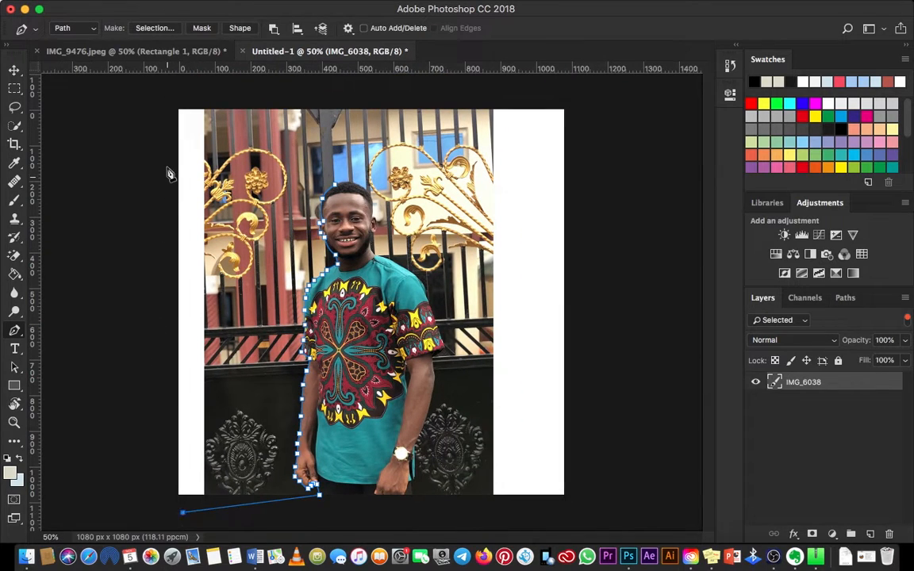
left_click(163, 102)
left_click(388, 95)
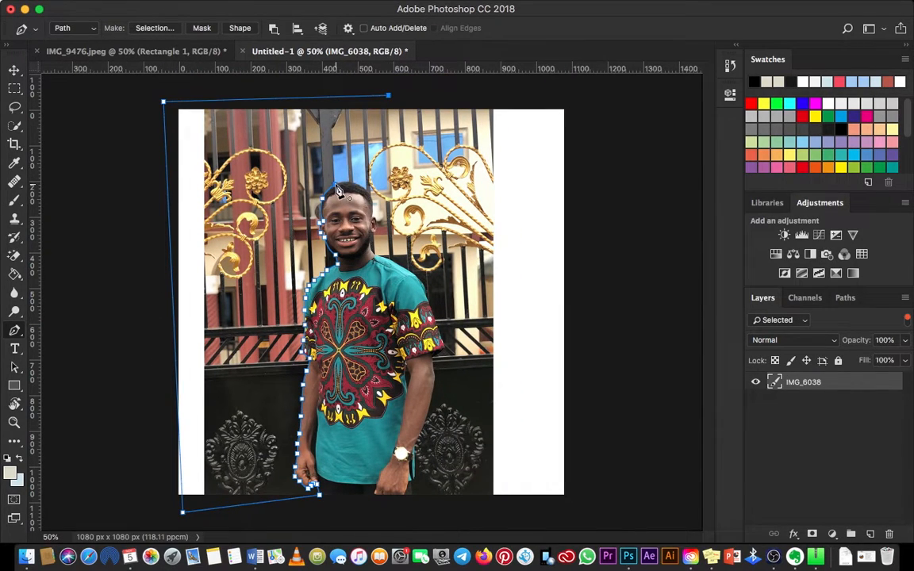
- Close the path at the hair and delete the enclosed background through a selection with a feather radius of 0 pixels
right_click(298, 133)
left_click(337, 187)
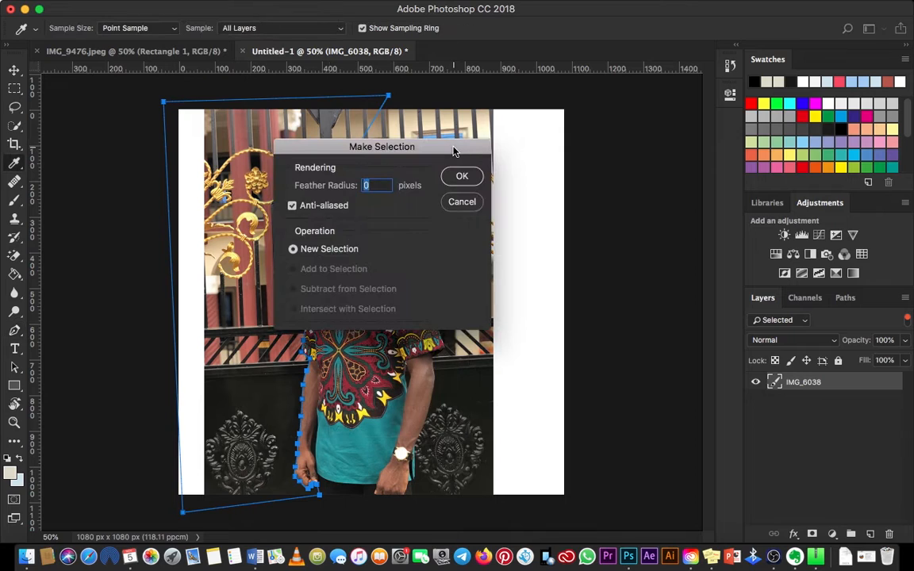
left_click(462, 177)
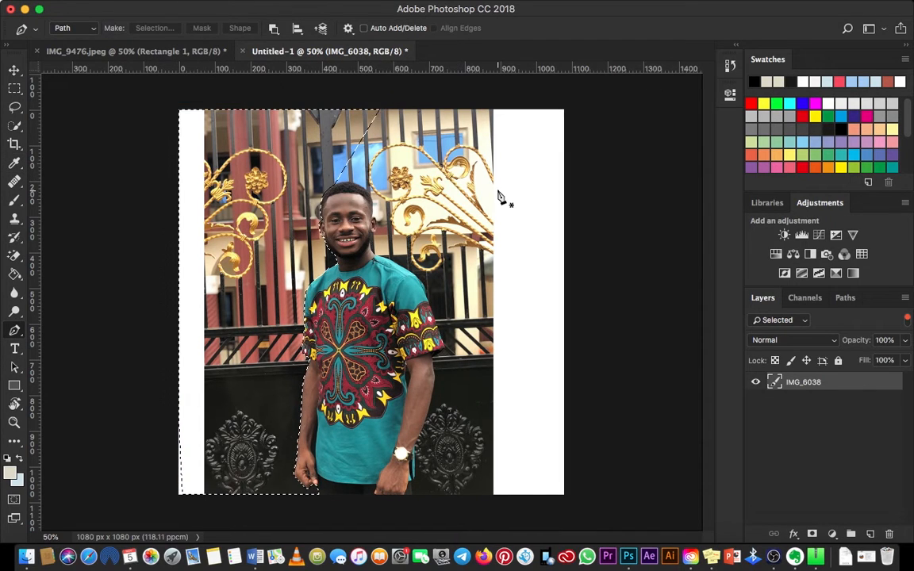
key("Delete")
key("ctrl+d")
- Start a path in the gap between arm and shirt, tracing the shirt's side edge down to the hand
key("z")
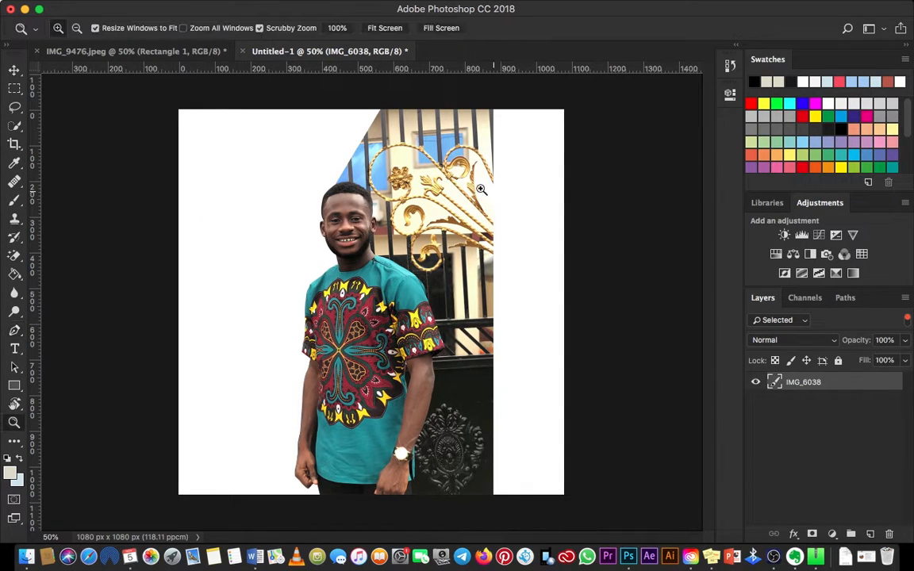
left_click_drag(474, 217, 540, 216)
left_click_drag(479, 225, 476, 124)
left_click_drag(239, 497, 387, 173)
left_click_drag(240, 401, 356, 372)
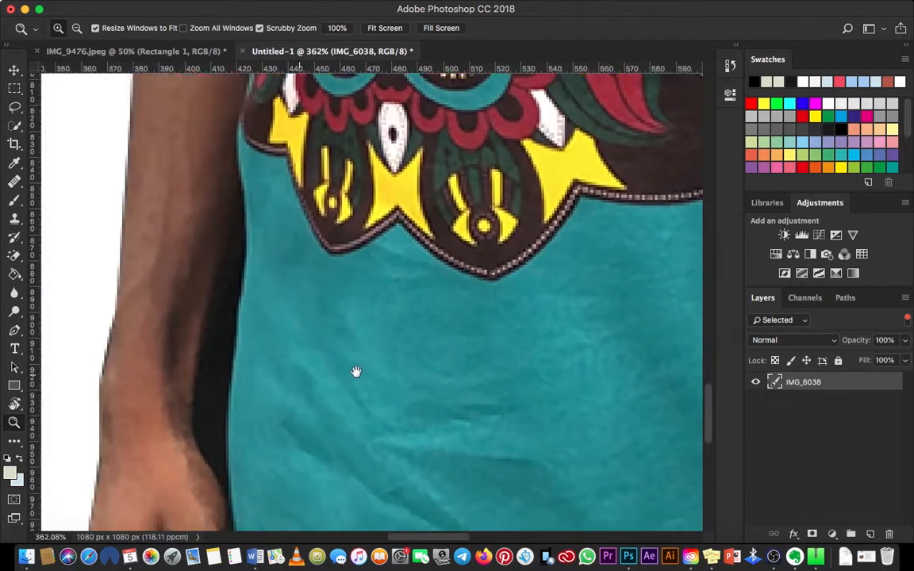
scroll(343, 331, "up", 3)
scroll(343, 331, "left", 5)
key("p")
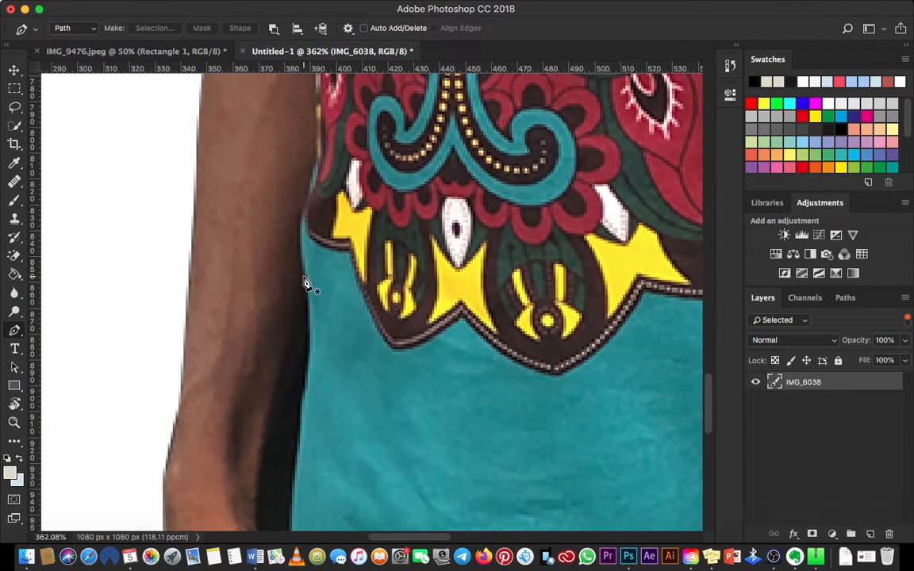
left_click(304, 278)
left_click_drag(304, 394, 323, 160)
left_click(310, 367)
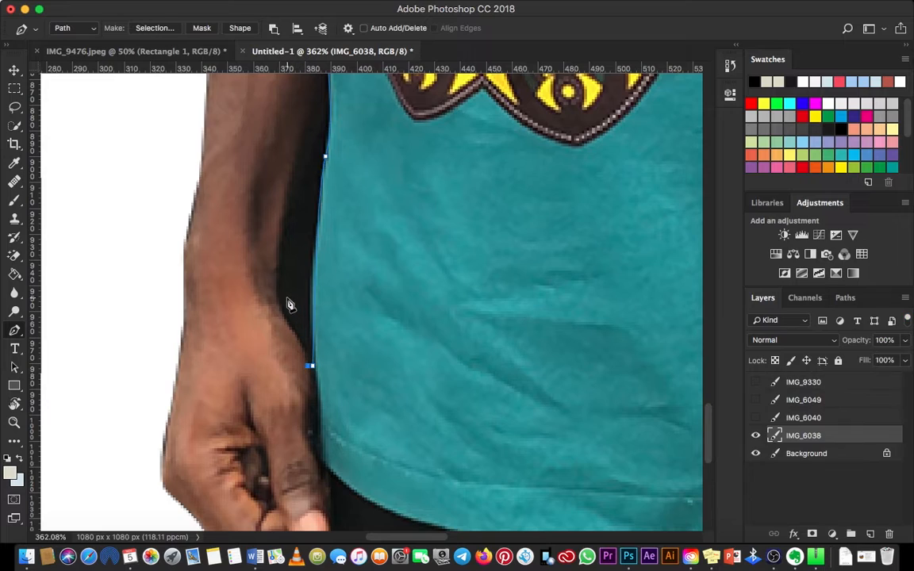
- Trace the gap's path back up along the wrist and inner forearm to its starting point
key("super+z")
left_click_drag(266, 288, 253, 281)
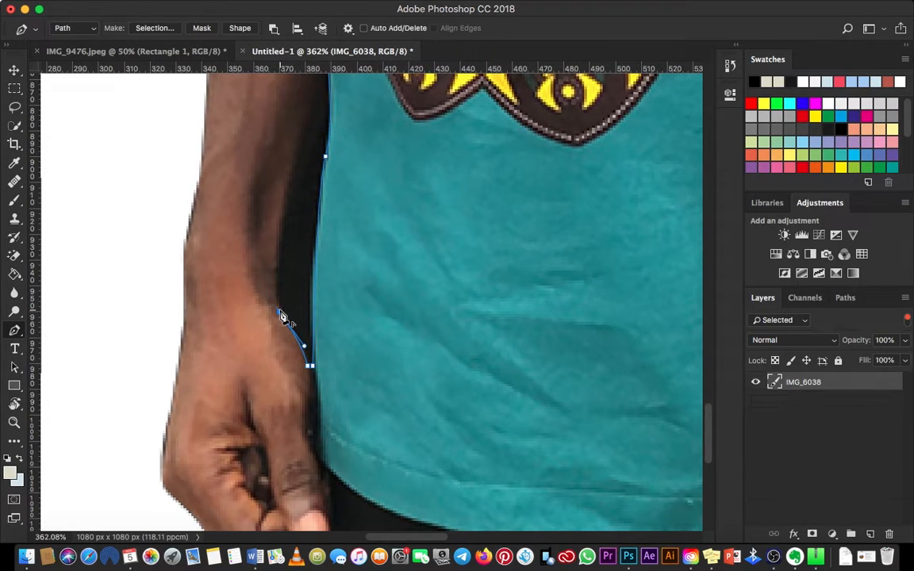
scroll(294, 207, "up", 3)
left_click_drag(286, 205, 305, 166)
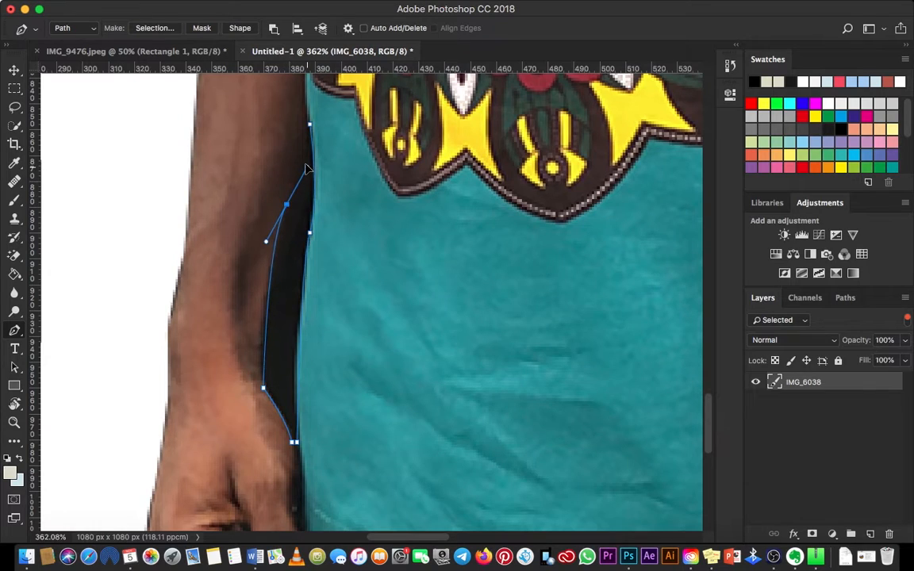
scroll(286, 200, "up", 3)
- Convert the gap path to a selection with a 0-pixel feather, delete the background inside it and deselect
right_click(275, 271)
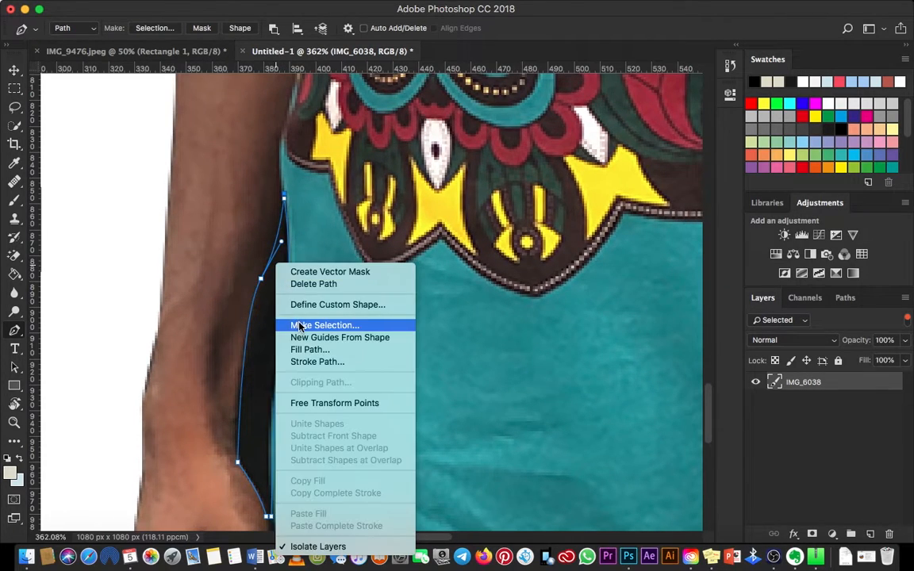
left_click(294, 323)
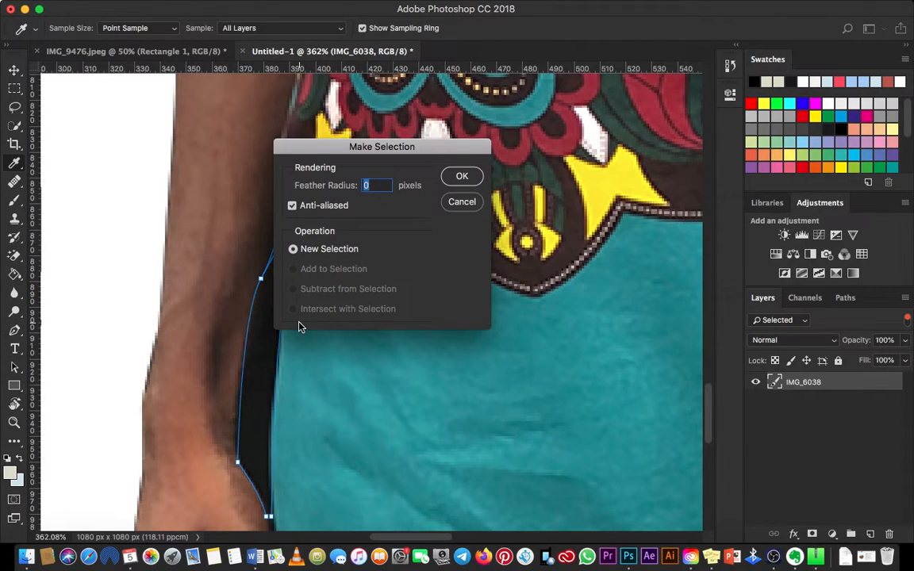
left_click(463, 176)
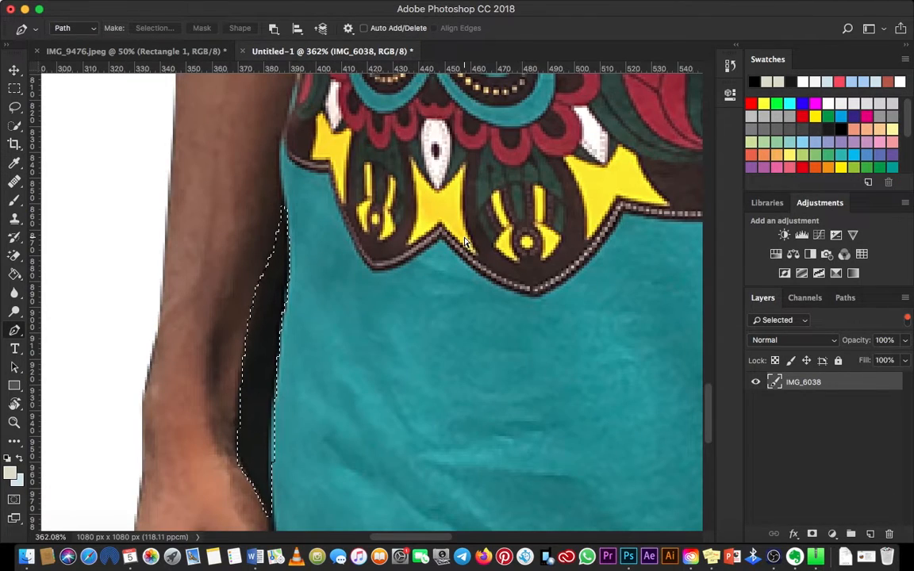
key("Delete")
key("super+d")
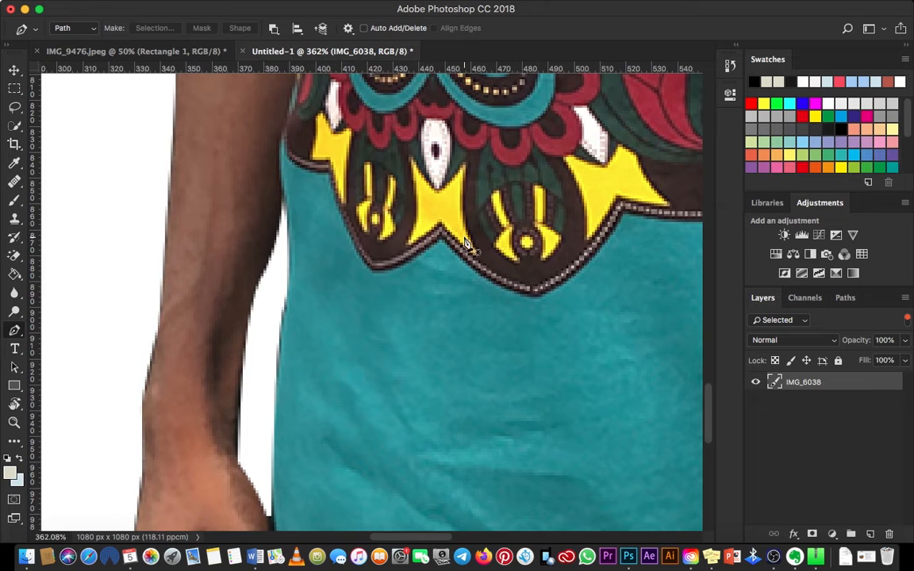
- Start a new path where the trouser edge meets the canvas bottom beside the watch hand, and trace up to the shirt hem corner
key("super+0")
key("super+minus")
key("z")
left_click(442, 465)
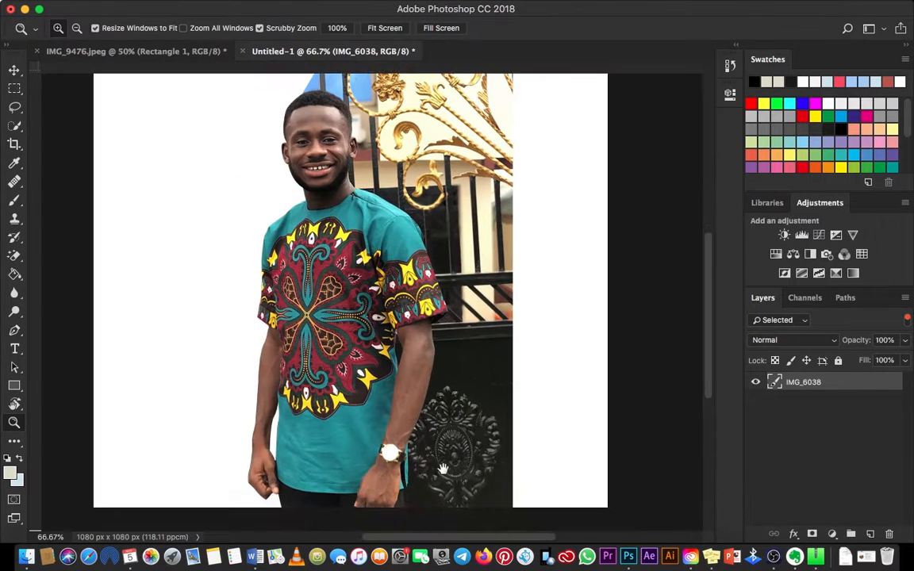
left_click_drag(442, 469, 436, 363)
left_click(350, 322)
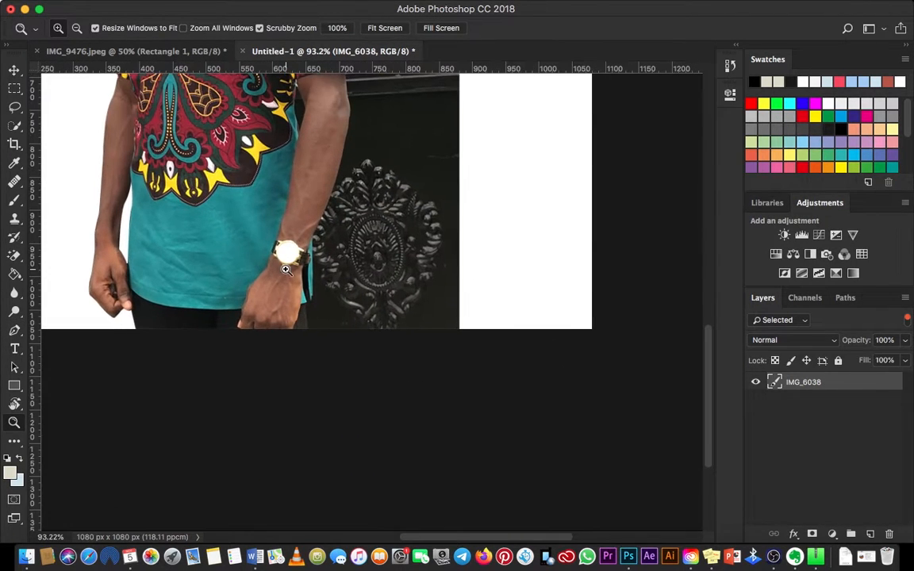
left_click_drag(285, 269, 337, 340)
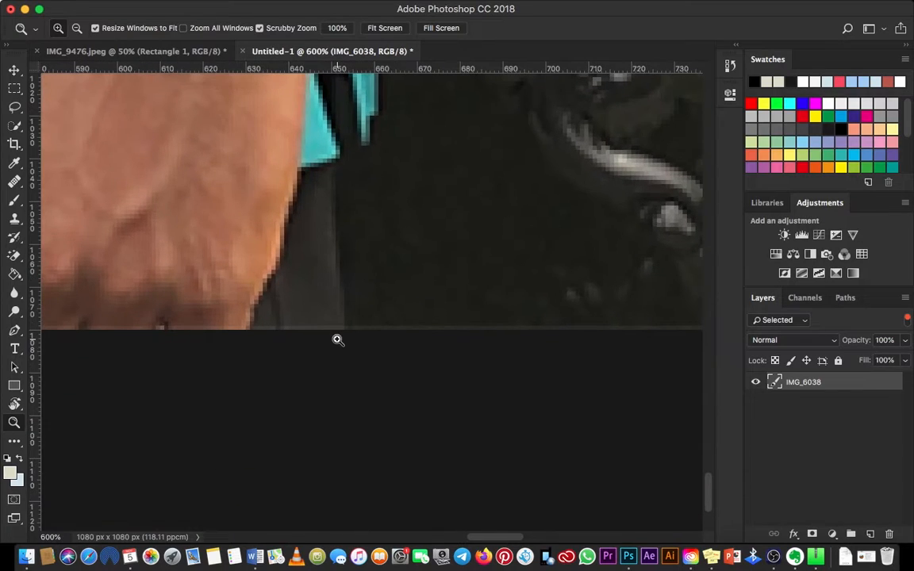
left_click(337, 339)
key("p")
left_click(344, 327)
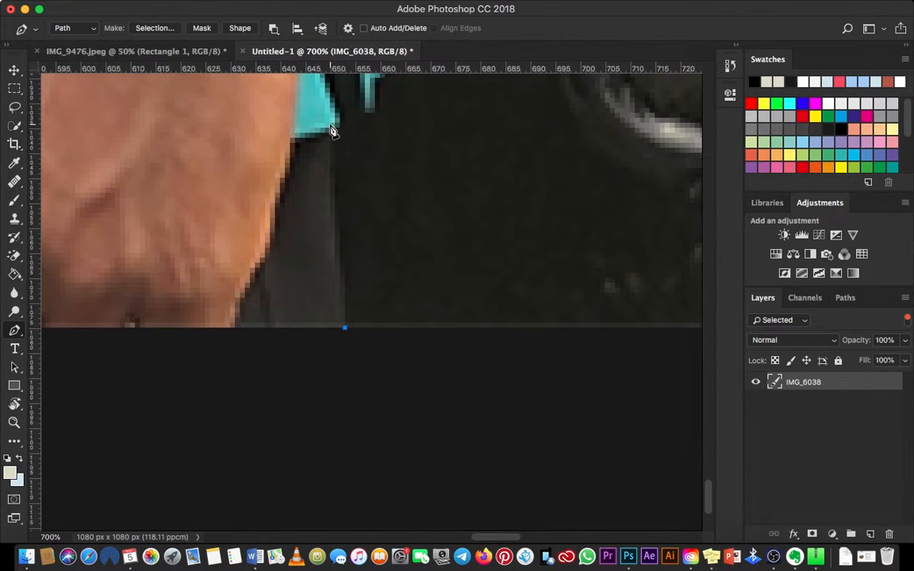
scroll(336, 255, "up", 5)
left_click(338, 372)
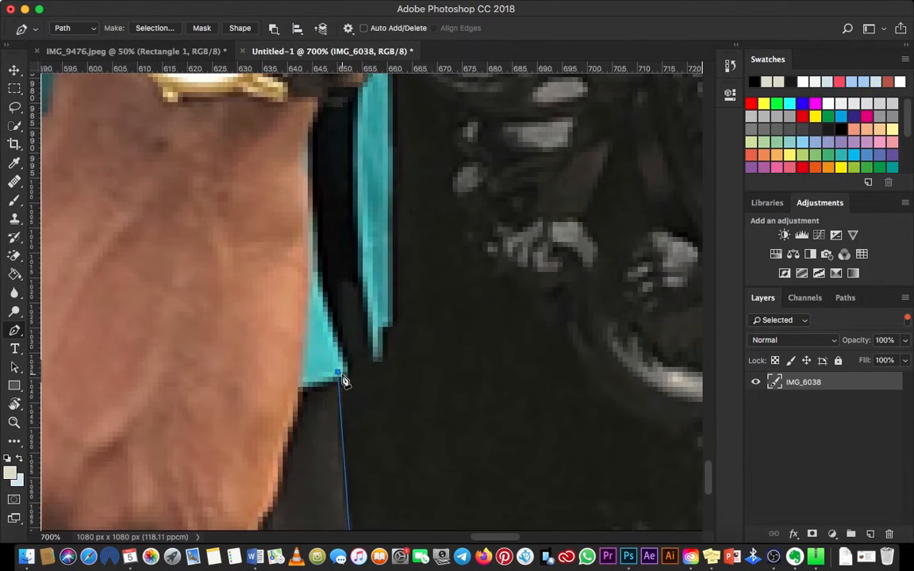
- Trace the path around the bottom of the rear shirt flap and up its outer edge to beside the watch
left_click(377, 357)
left_click(382, 326)
left_click(392, 322)
left_click_drag(394, 317, 346, 391)
left_click_drag(333, 222, 330, 161)
left_click_drag(338, 258, 331, 377)
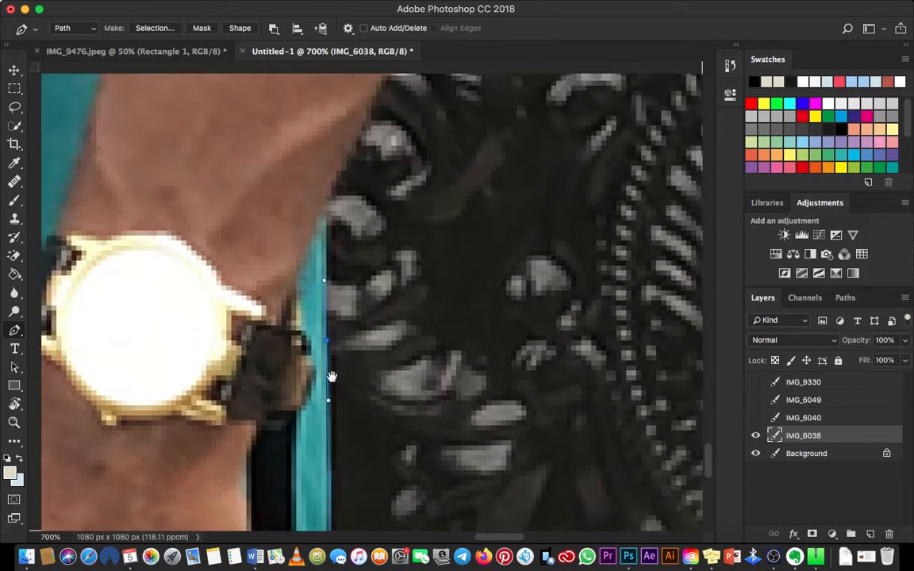
- Continue the path up the outer edge of the forearm and elbow to where the arm meets the sleeve opening
scroll(332, 377, "up", 3)
key("super+r")
left_click_drag(336, 340, 299, 474)
left_click_drag(429, 190, 443, 156)
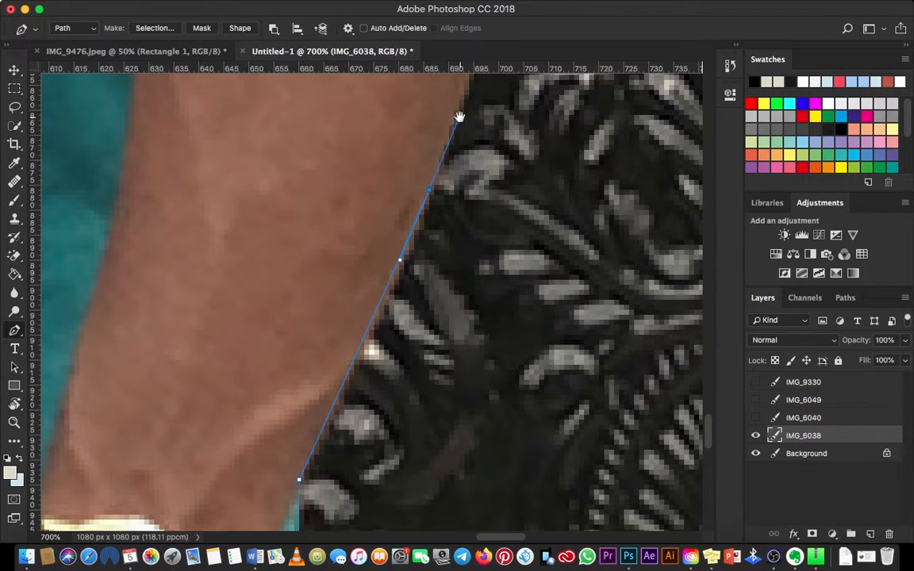
left_click_drag(459, 116, 368, 344)
left_click_drag(430, 120, 381, 344)
left_click_drag(409, 189, 417, 316)
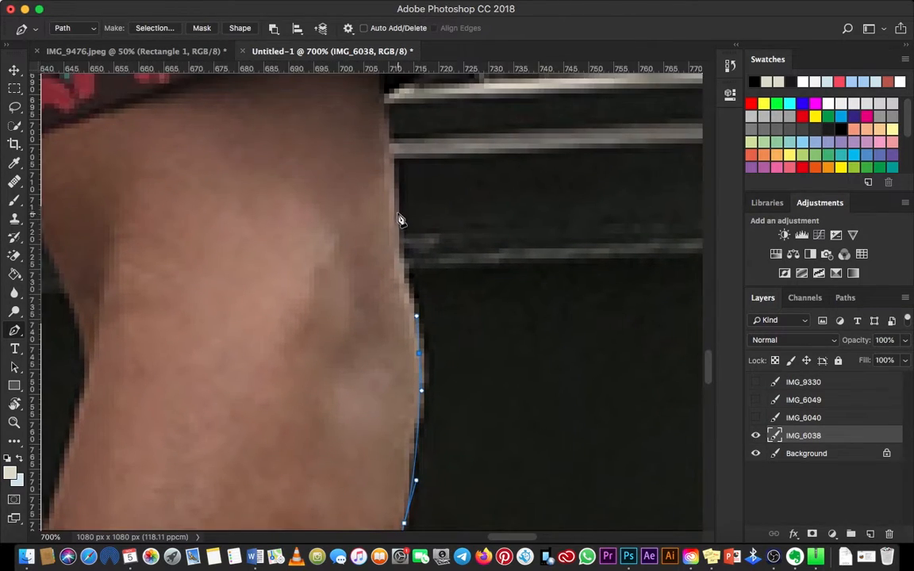
left_click_drag(397, 212, 398, 180)
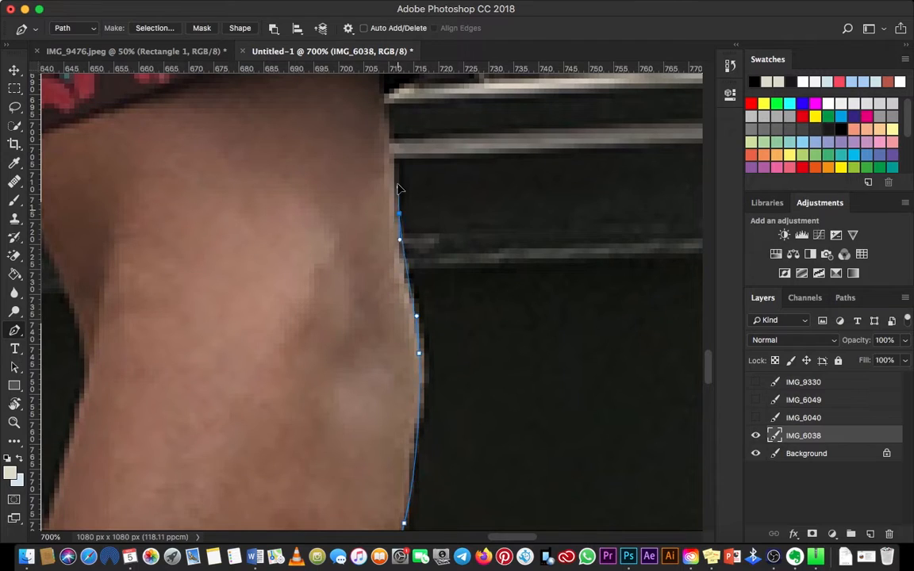
left_click(385, 94)
- Trace the path around the sleeve's hem corner and up the outer sleeve edge to the top of the patterned band
scroll(461, 199, "up", 5)
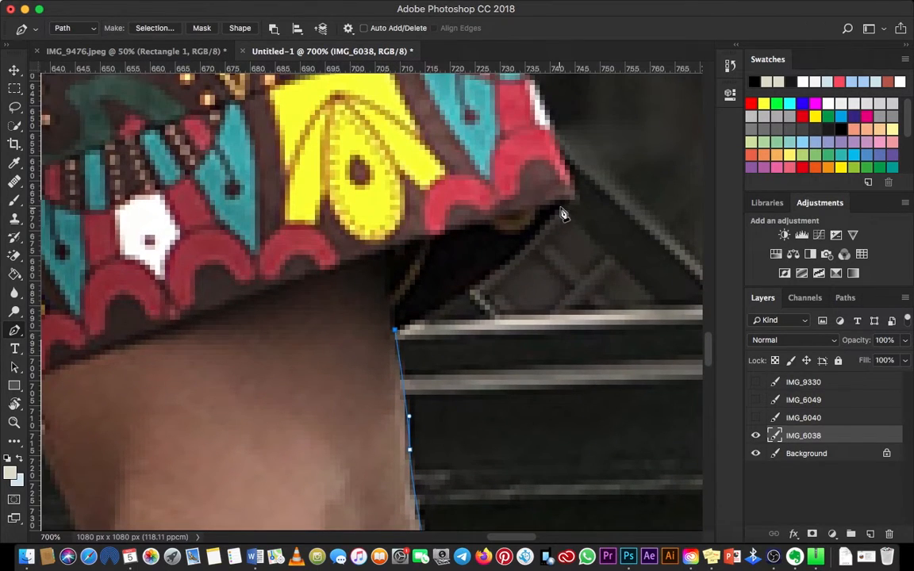
left_click_drag(576, 192, 582, 173)
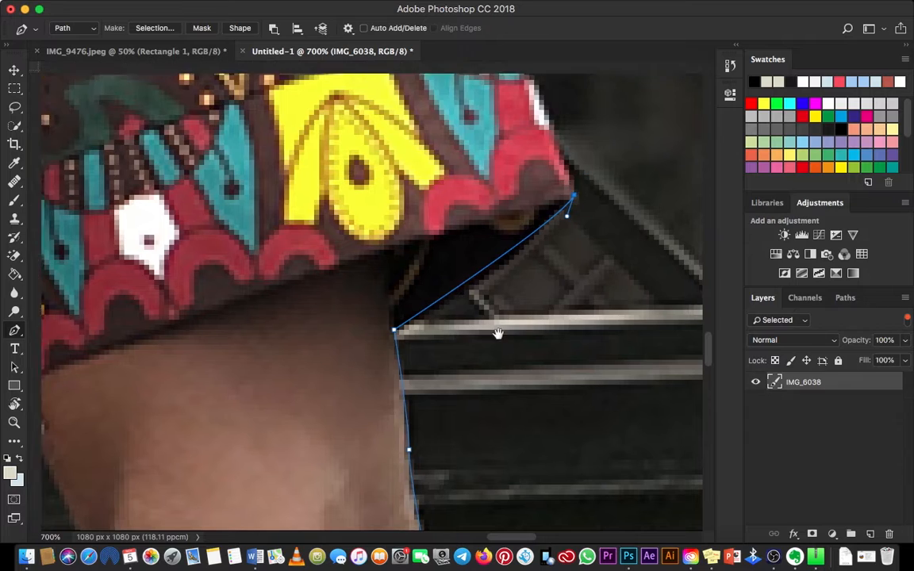
scroll(406, 328, "up", 5)
scroll(406, 328, "right", 3)
left_click_drag(318, 137, 341, 220)
key("super+minus")
key("super+minus")
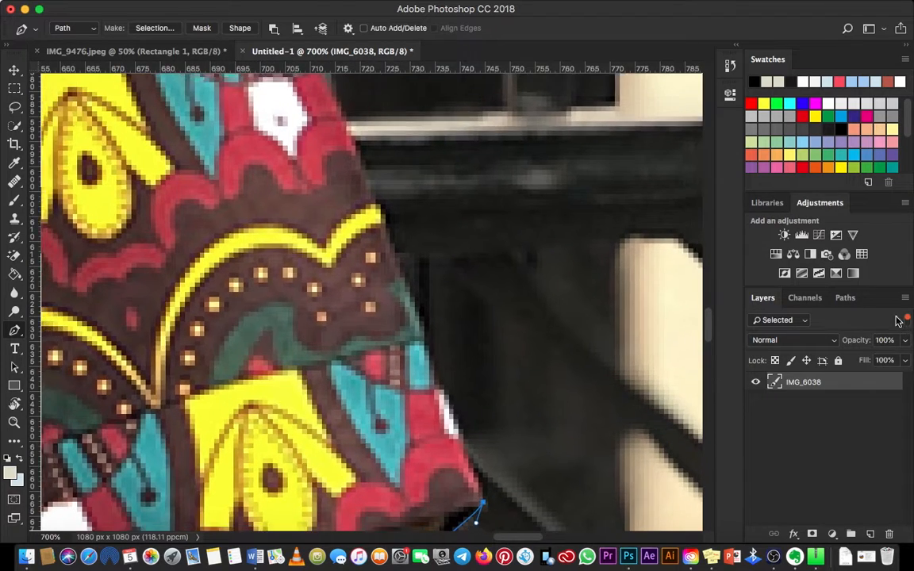
left_click(906, 321)
scroll(388, 276, "up", 3)
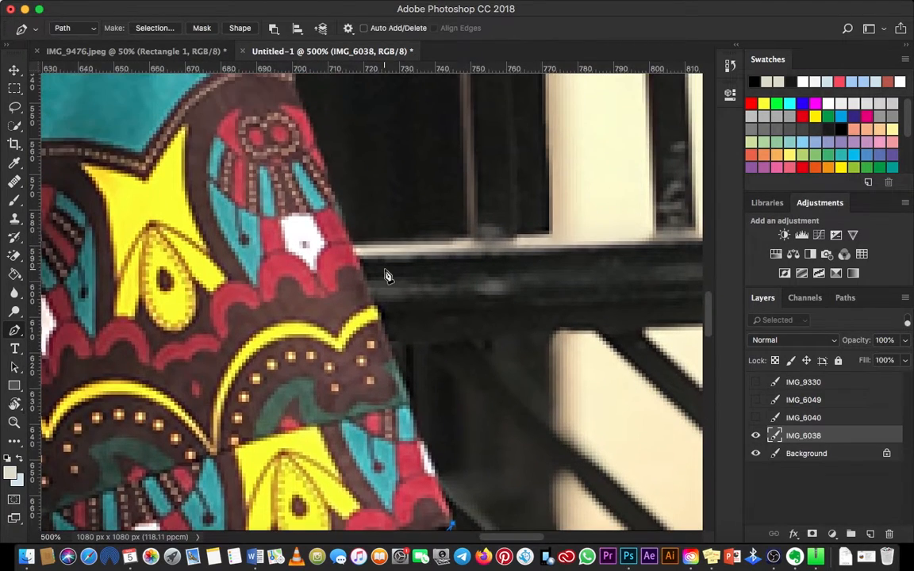
left_click_drag(349, 242, 416, 304)
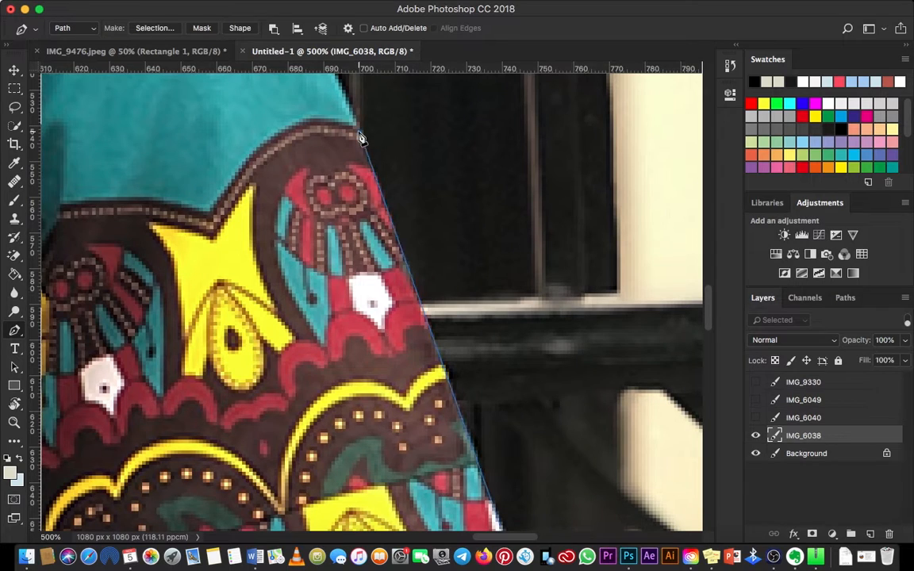
left_click_drag(357, 129, 542, 315)
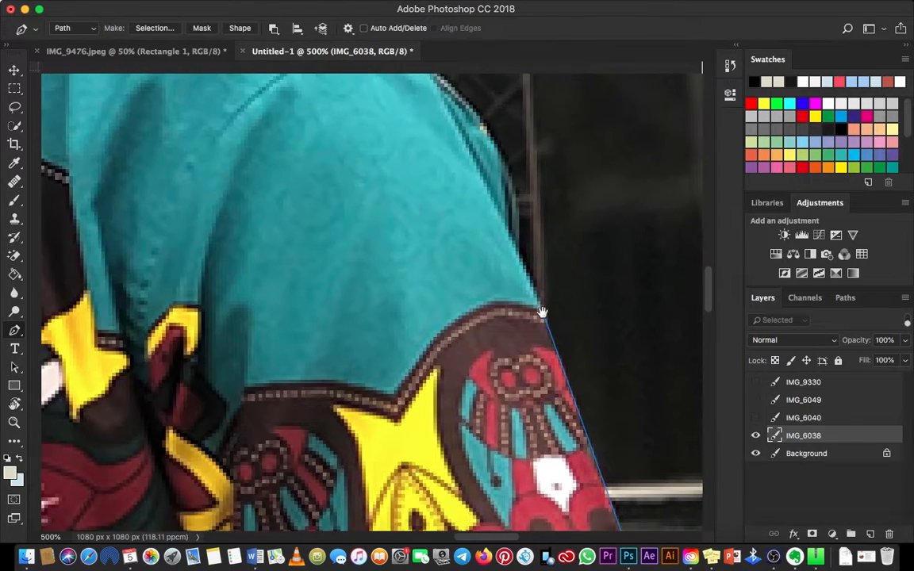
- Trace the path up the plain upper sleeve, following the outward fold, to the shoulder seam
left_click_drag(514, 245, 500, 230)
left_click(515, 245, "alt")
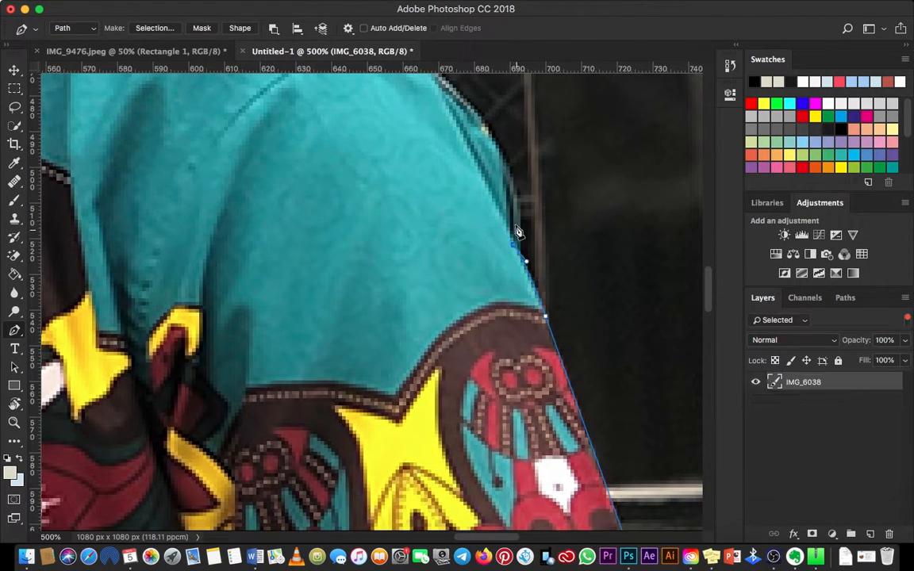
left_click_drag(512, 176, 553, 288)
left_click_drag(536, 253, 519, 222)
left_click_drag(454, 159, 504, 268)
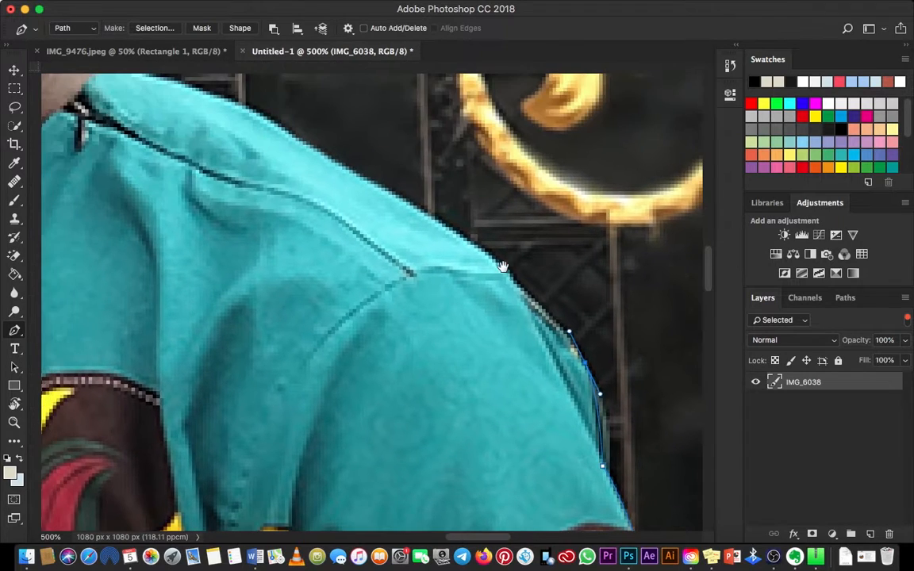
- Trace the path along the top of the shoulder to the neck base and make that anchor a corner
left_click_drag(371, 160, 461, 251)
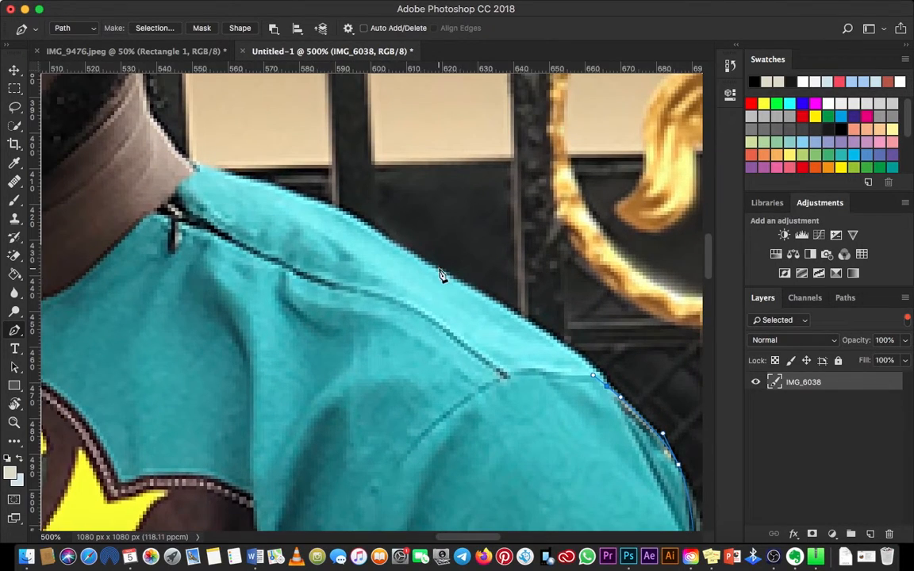
left_click(366, 245)
left_click_drag(180, 178, 484, 326)
left_click(450, 323)
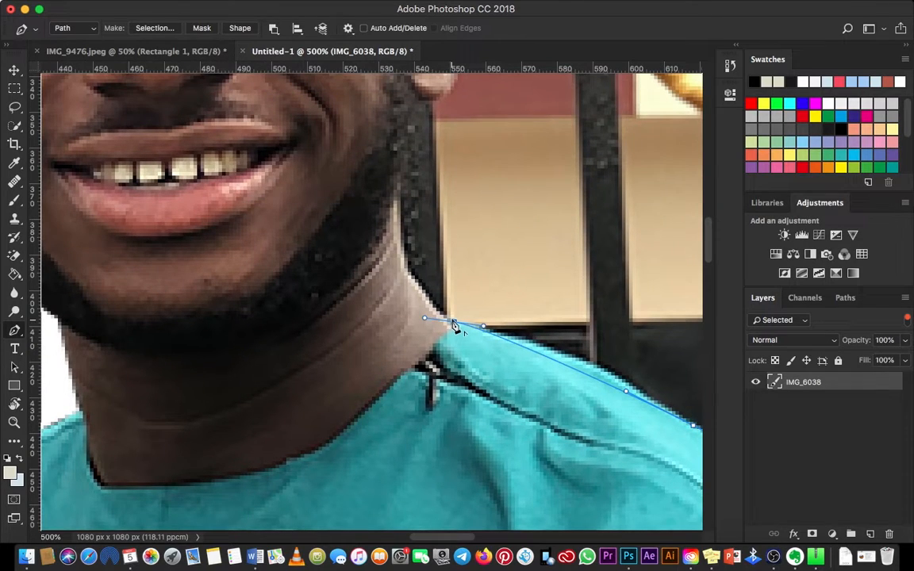
left_click(453, 322, "alt")
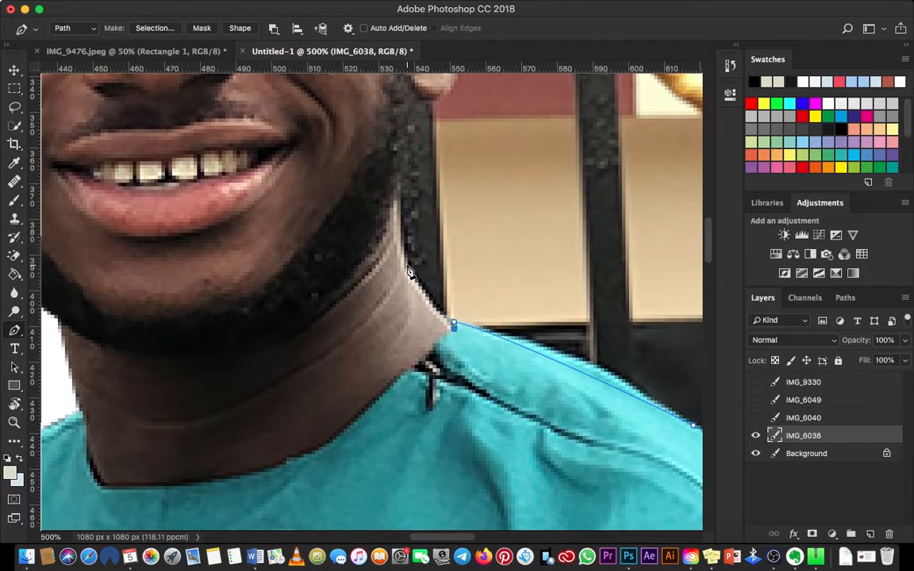
- Trace the path up the side of the neck and jaw, ending in a corner anchor at the base of the earlobe
left_click(408, 265)
scroll(416, 258, "up", 5)
left_click(414, 237)
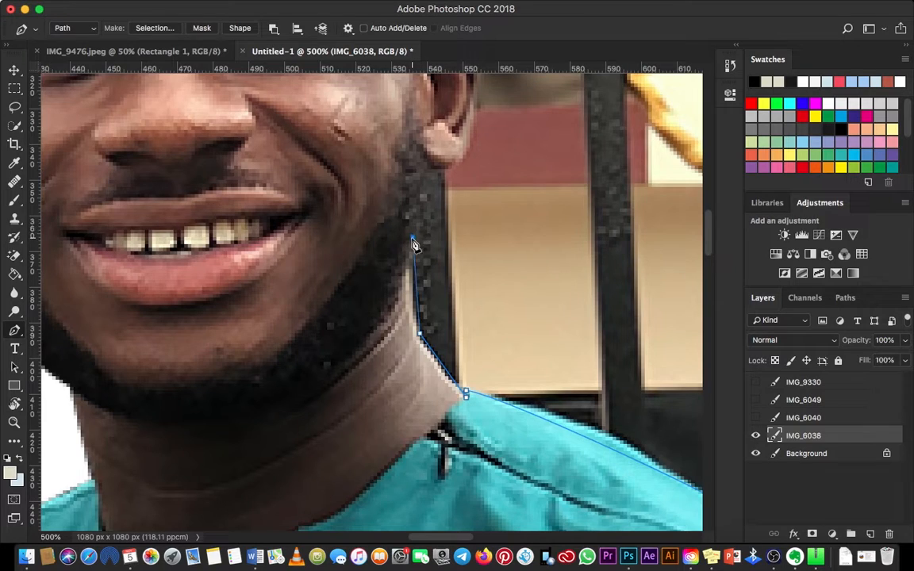
scroll(428, 246, "up", 5)
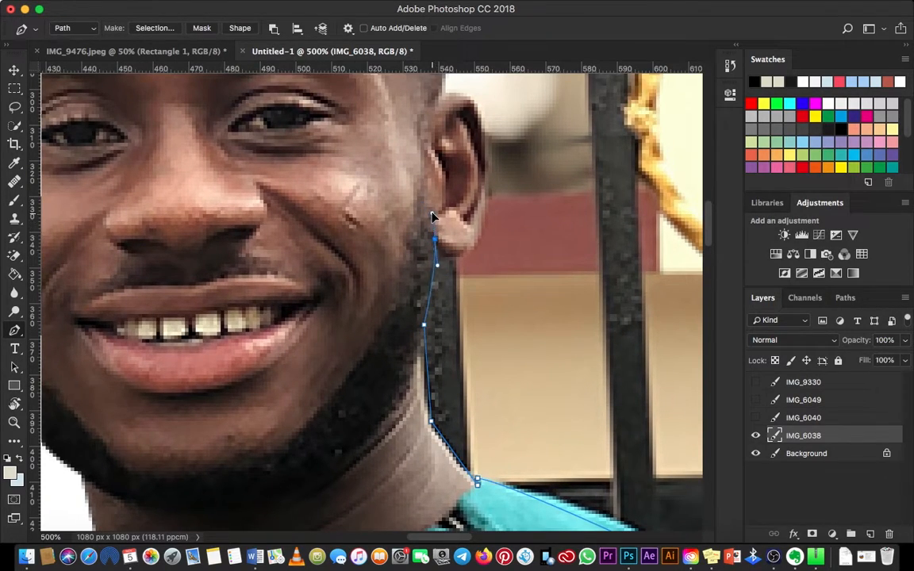
key("super+z")
left_click(439, 238)
left_click_drag(435, 211, 431, 208)
key("alt+super+z")
key("alt+super+z")
left_click(442, 250)
left_click_drag(438, 235, 441, 230)
left_click(441, 250, "alt")
- Remove the misplaced earlobe point and move the last anchor slightly down to the earlobe's lower edge
scroll(484, 261, "up", 3)
left_click(470, 242)
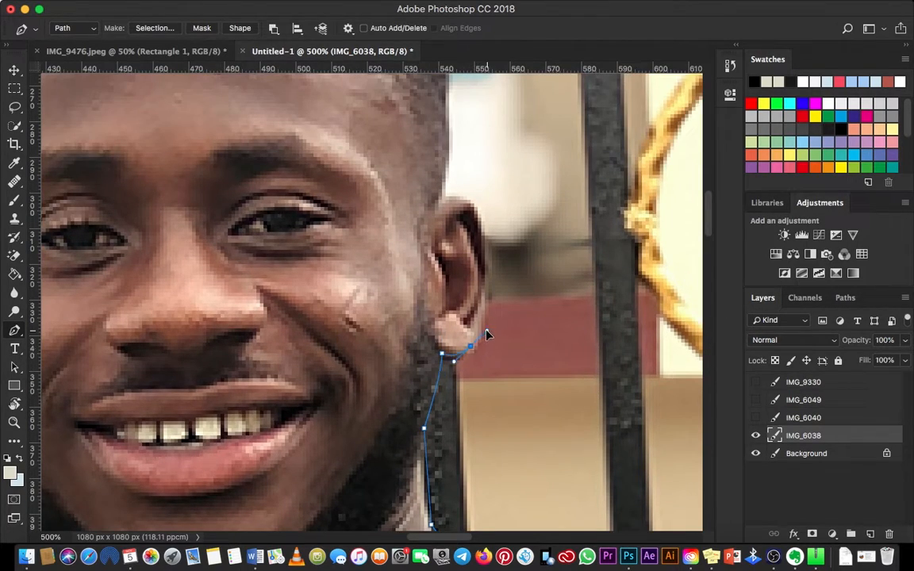
key("super+z")
key("z")
left_click_drag(459, 350, 564, 395)
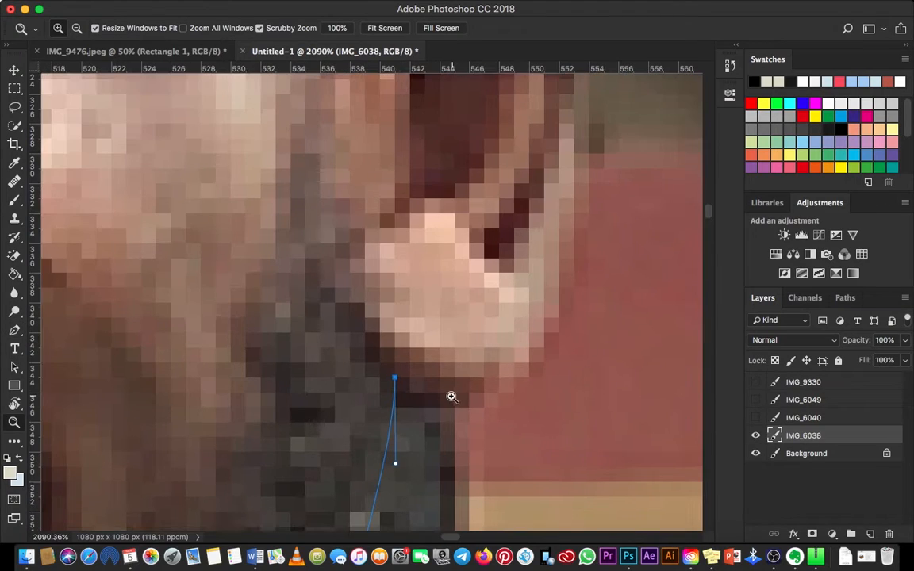
key("a")
left_click_drag(394, 378, 396, 396)
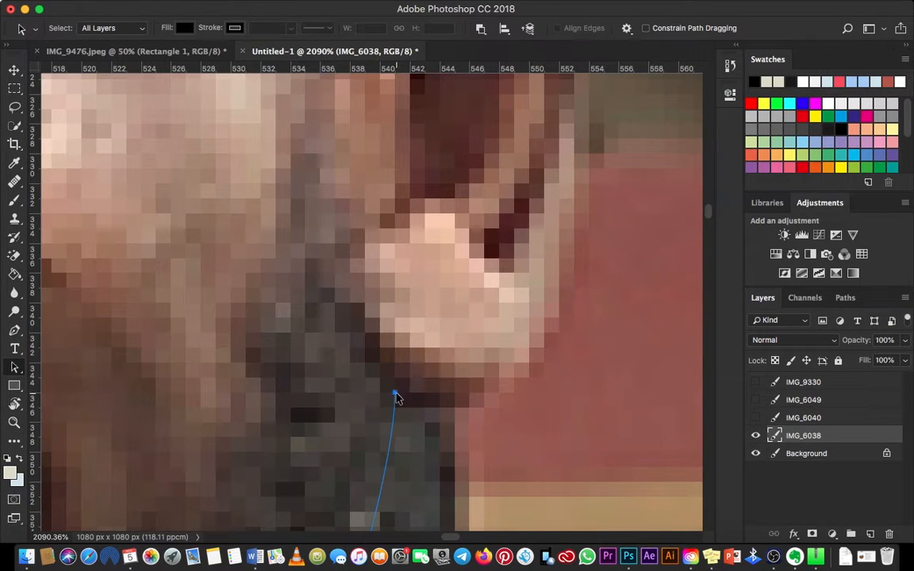
- Curve the path under the earlobe to its outer lower corner, redoing the misplaced points
key("super+minus")
key("super+minus")
key("p")
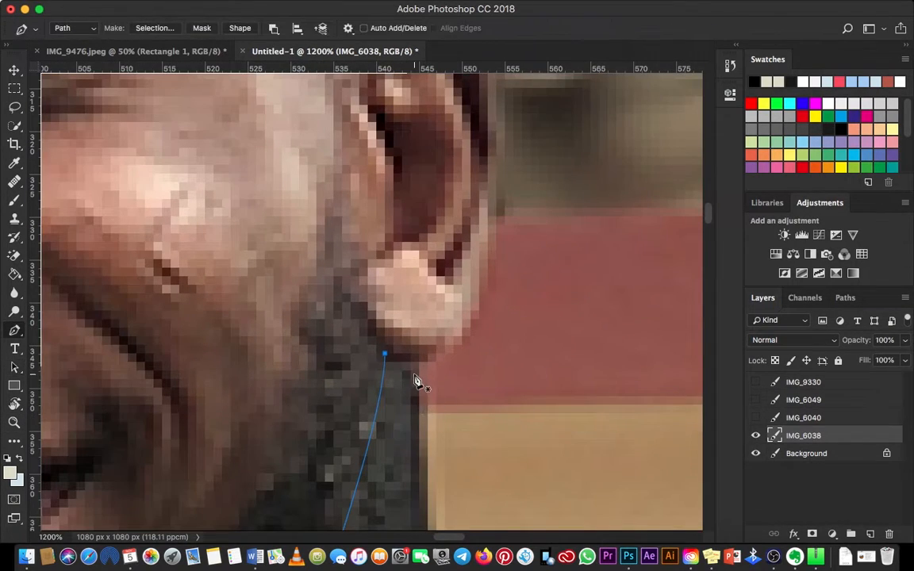
left_click_drag(427, 362, 450, 357)
key("super+z")
mouse_move(471, 337)
left_mouse_down()
mouse_move(473, 325)
mouse_move(472, 356)
mouse_move(478, 346)
left_mouse_up()
key("super+z")
scroll(476, 346, "right", 1)
left_click(424, 387)
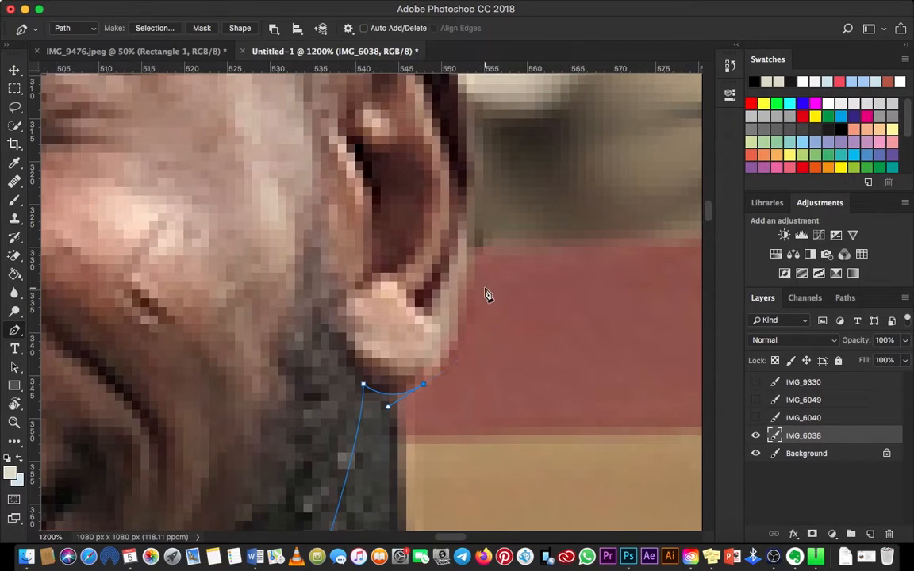
- Trace the path up the outer edge of the ear and over its top to where it meets the hair
scroll(479, 198, "up", 5)
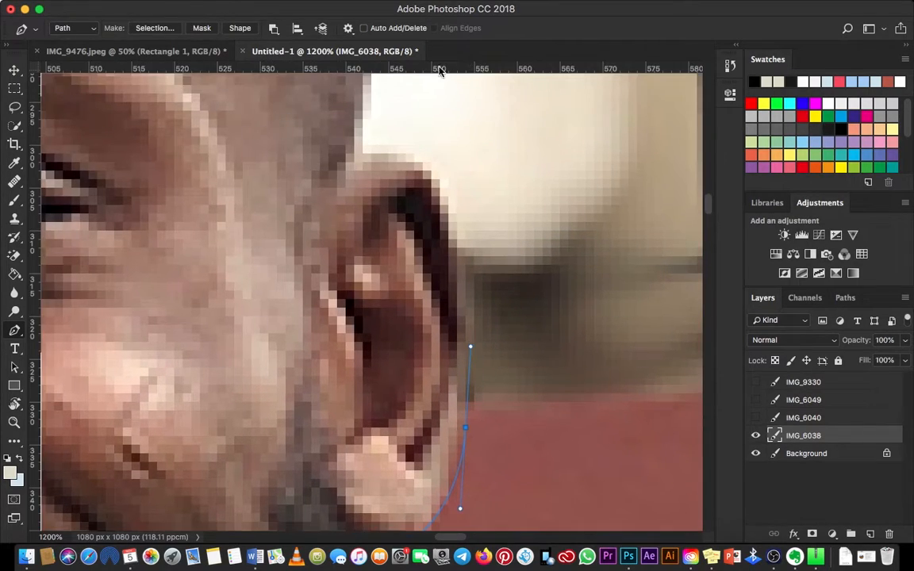
left_click_drag(389, 153, 245, 188)
key("super+z")
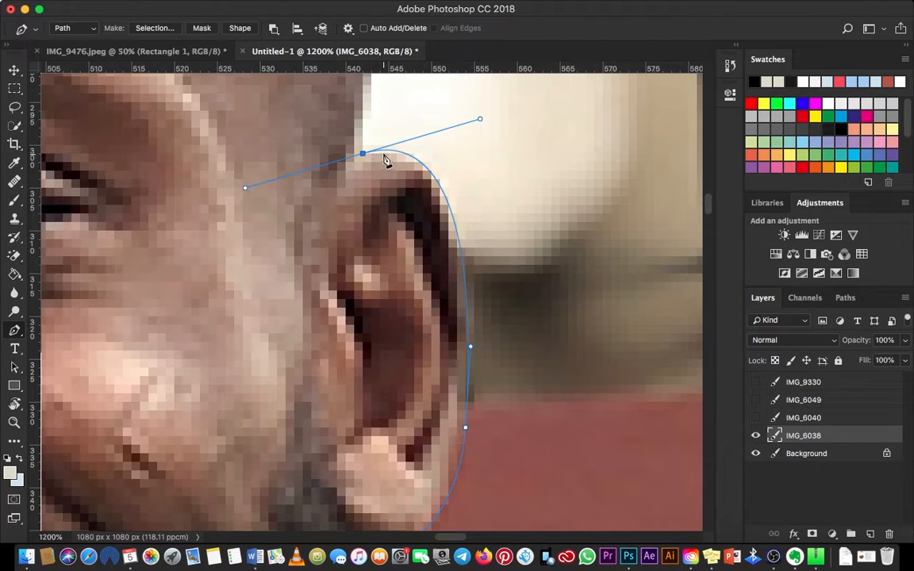
- Trace the path up the side of the head from the ear past the temple to the outer curve of the hair
scroll(486, 153, "up", 7)
scroll(486, 153, "left", 3)
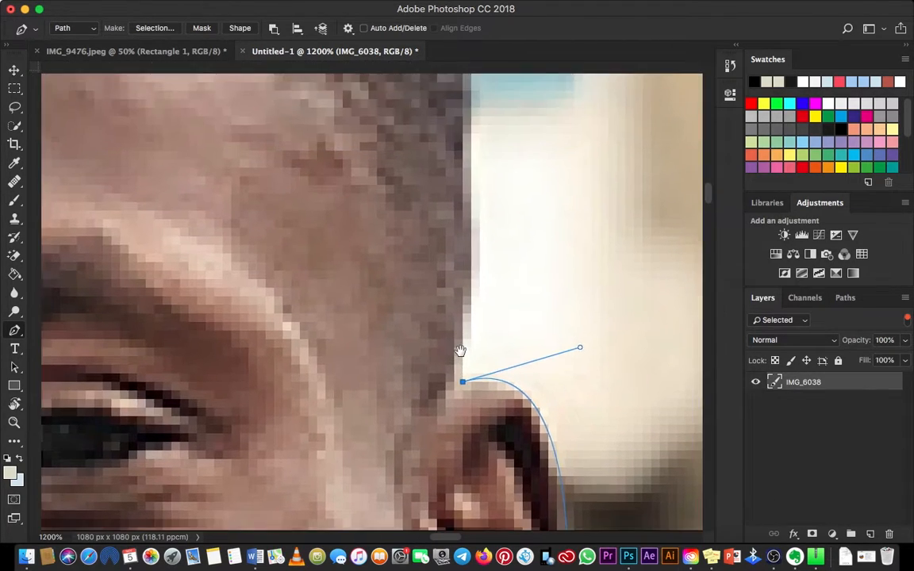
left_click_drag(471, 168, 474, 88)
left_click_drag(510, 236, 544, 388)
left_click_drag(511, 214, 486, 160)
key("super+z")
left_click_drag(504, 192, 601, 344)
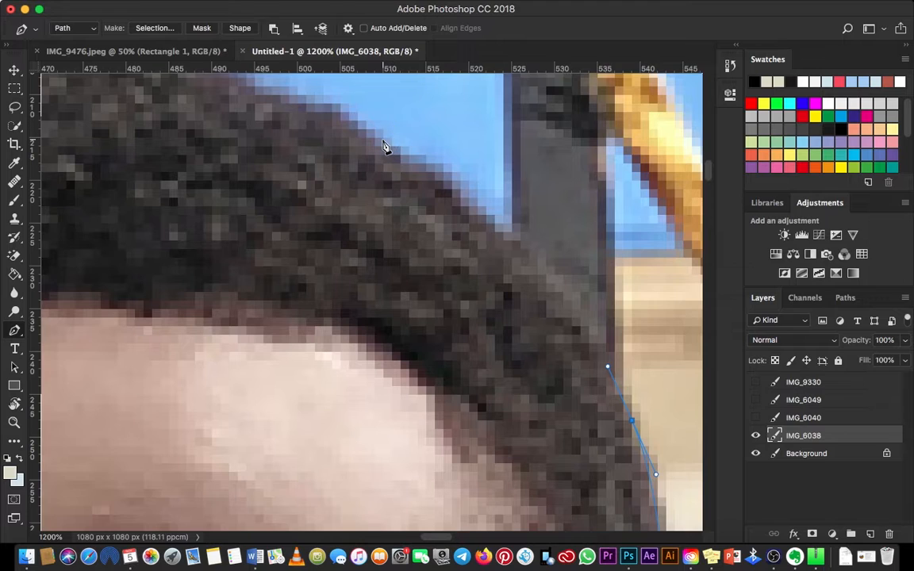
- Curve the path along the upper side of the hair towards the crown and remove the last anchor's outgoing handle
left_click_drag(374, 137, 264, 78)
left_click_drag(542, 233, 652, 303)
key("super+z")
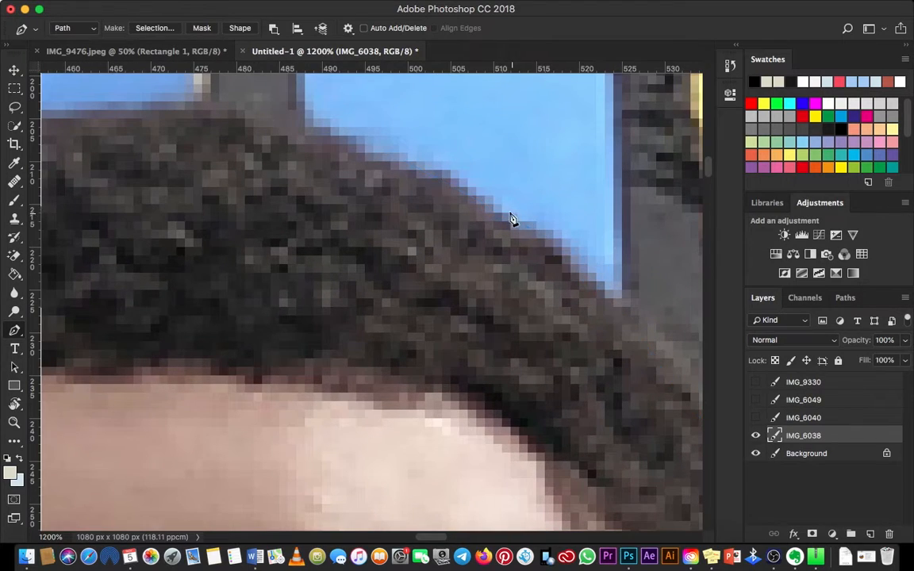
left_click_drag(510, 212, 403, 168)
key("super+minus")
key("super+minus")
key("super+minus")
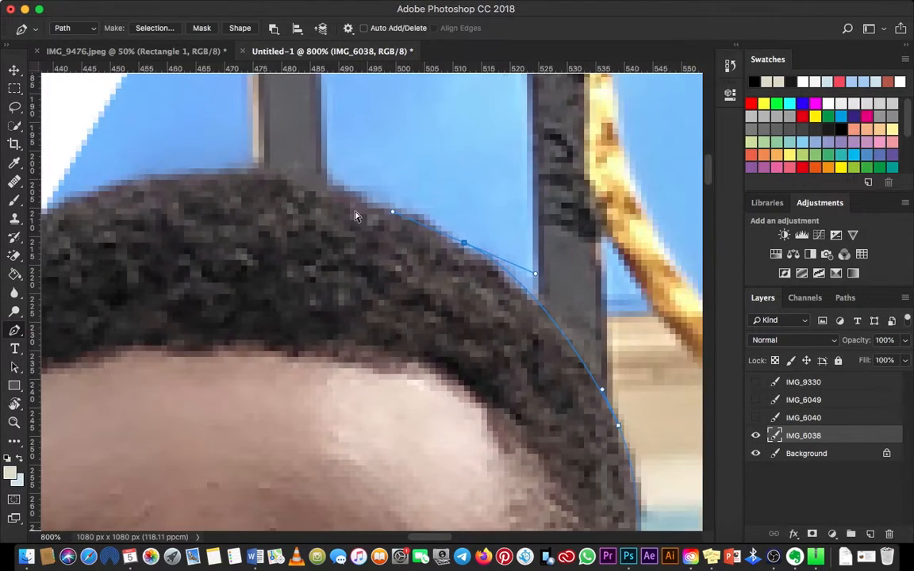
key("super+z")
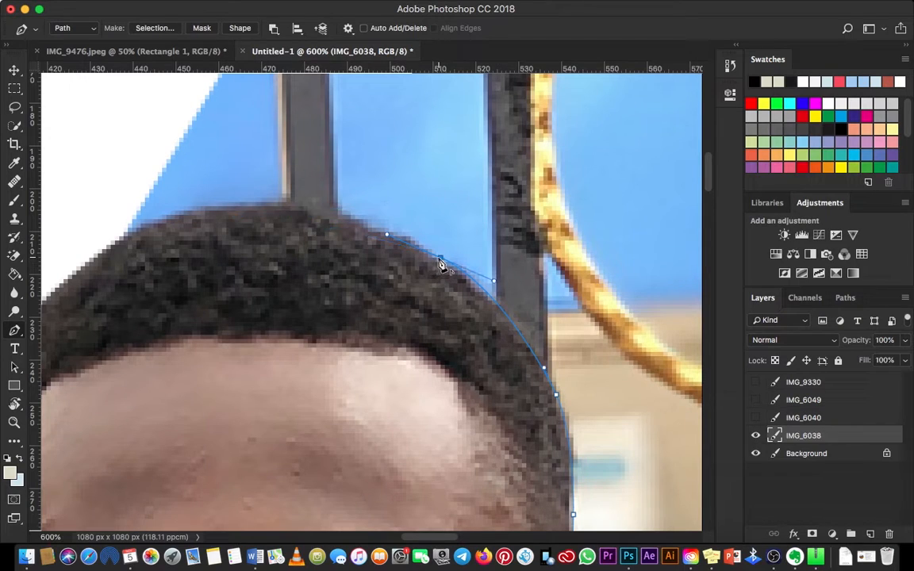
left_click(441, 258, "alt")
- Curve the path over the crown to the edge of the already cleared area and make that anchor a corner
left_click_drag(315, 207, 468, 212)
left_click_drag(277, 242, 123, 330)
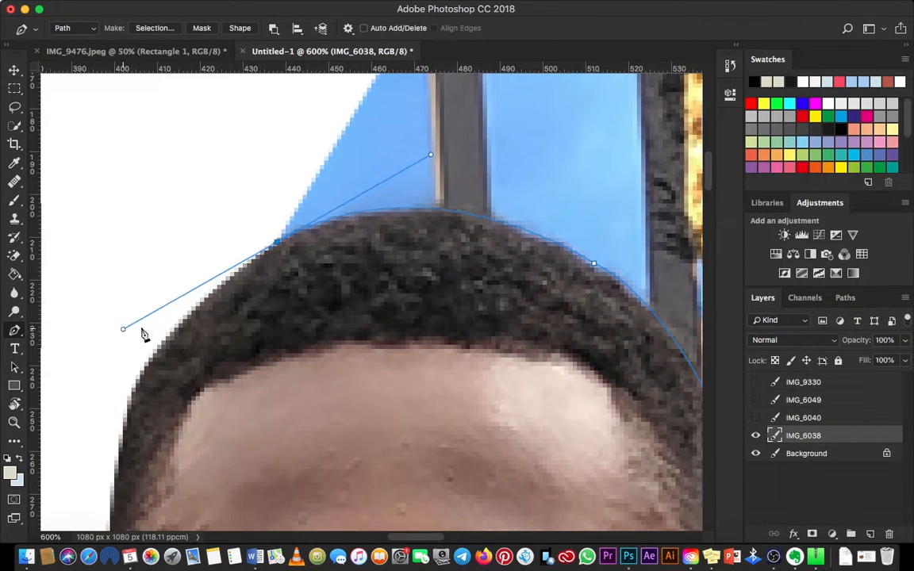
double_click(276, 243, "super")
left_click(277, 242, "alt")
- Run the path outside the canvas around the remaining gate background and close it at its starting point below the shirt
left_click(256, 226)
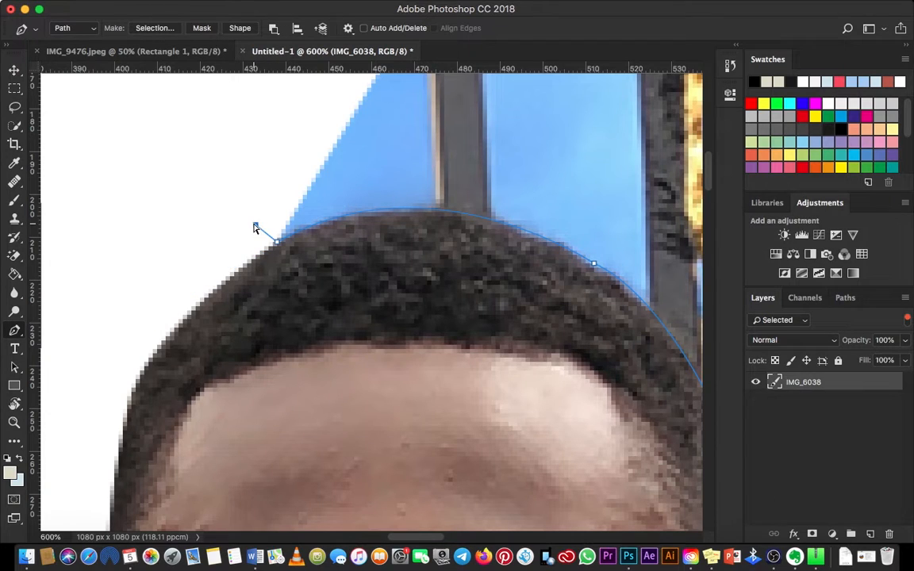
key("super+minus")
key("super+minus")
key("super+minus")
key("super+minus")
key("super+minus")
key("super+minus")
key("super+minus")
left_click(628, 86)
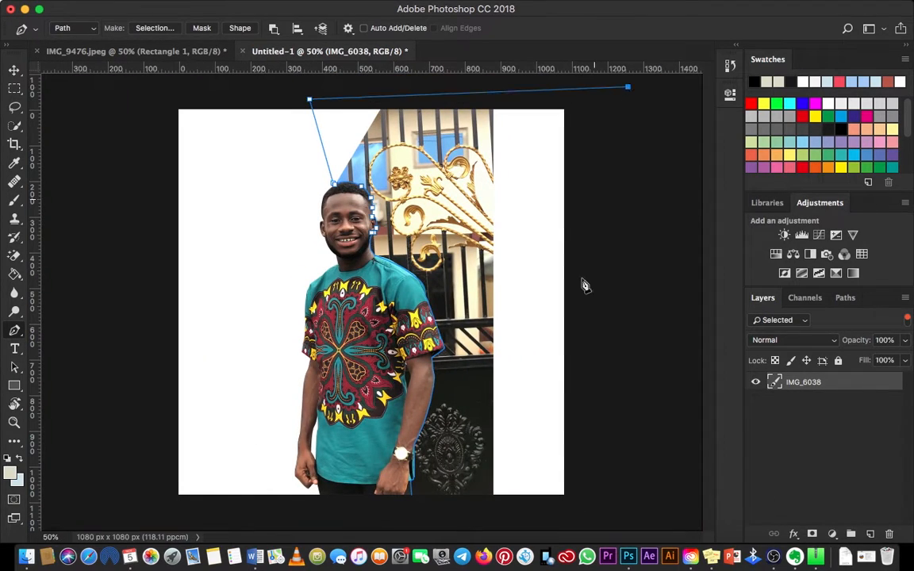
left_click(578, 381)
left_click(558, 491)
left_click(486, 526)
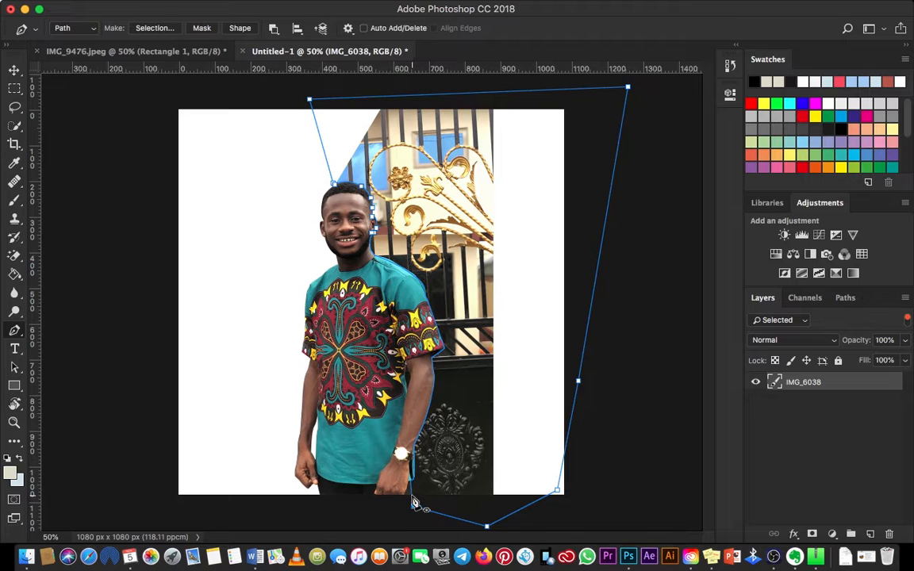
left_click(414, 502)
- Convert the path to a selection with a 0-pixel feather, delete the gate background, deselect and switch to the Move tool
right_click(432, 349)
left_click(485, 405)
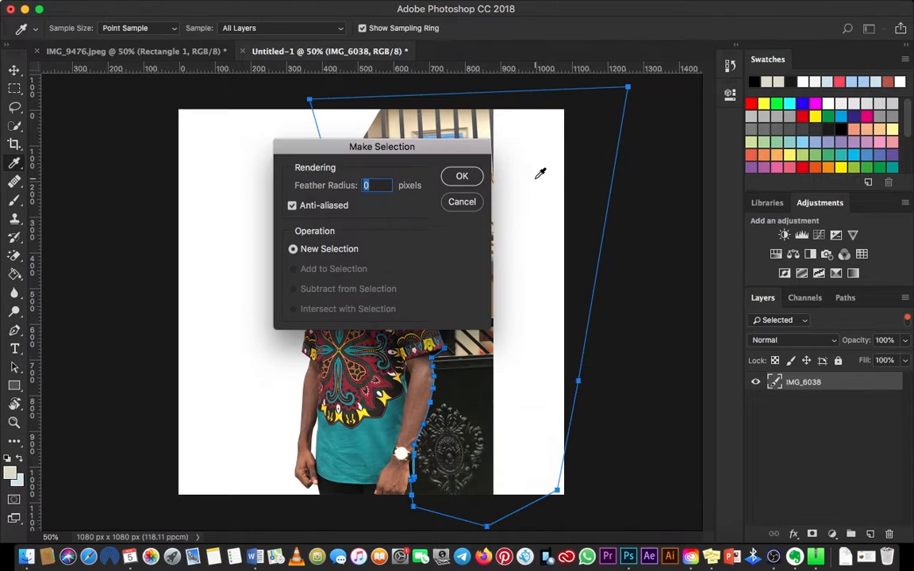
left_click(459, 176)
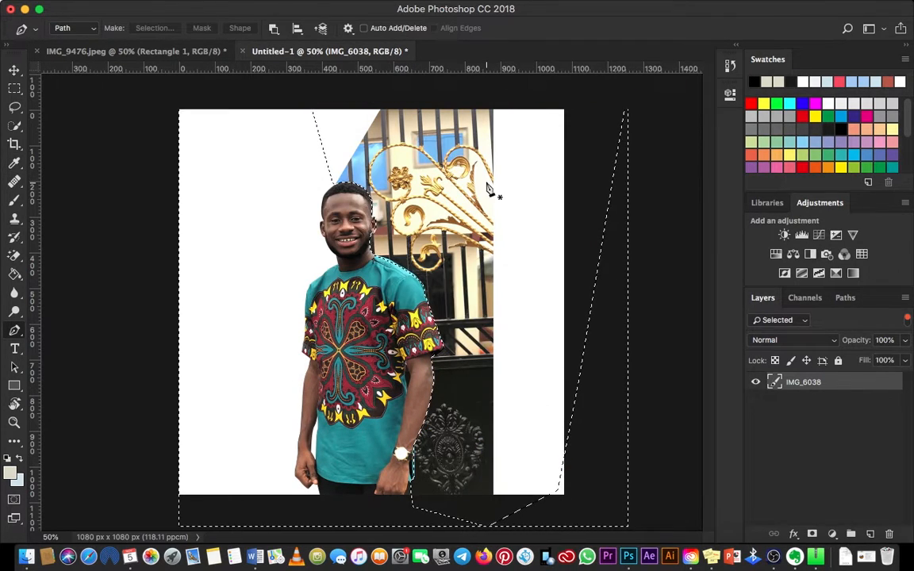
key("Delete")
key("super+d")
key("v")
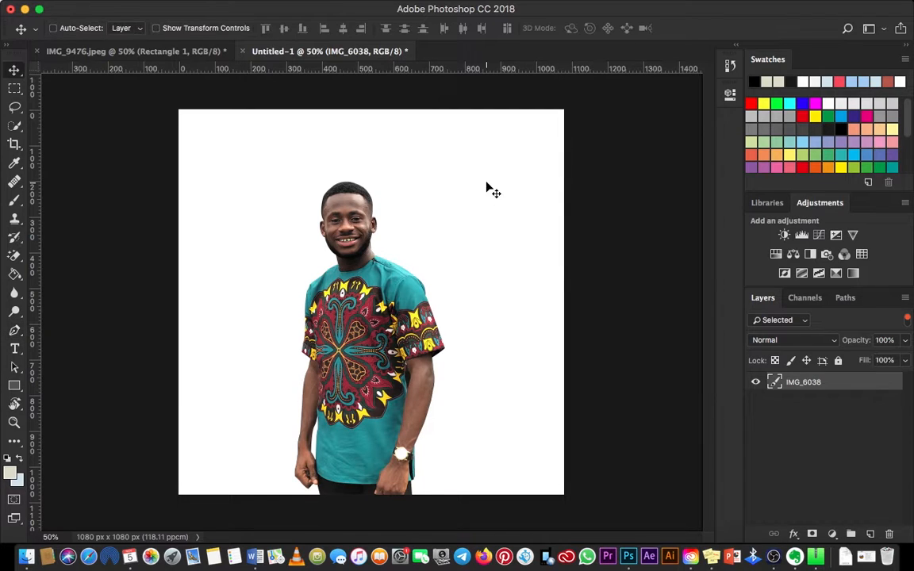
- Try moving the cut-out man upwards, undo the move and turn off the layer filter
left_click_drag(377, 300, 385, 236)
key("super+z")
left_click(907, 318)
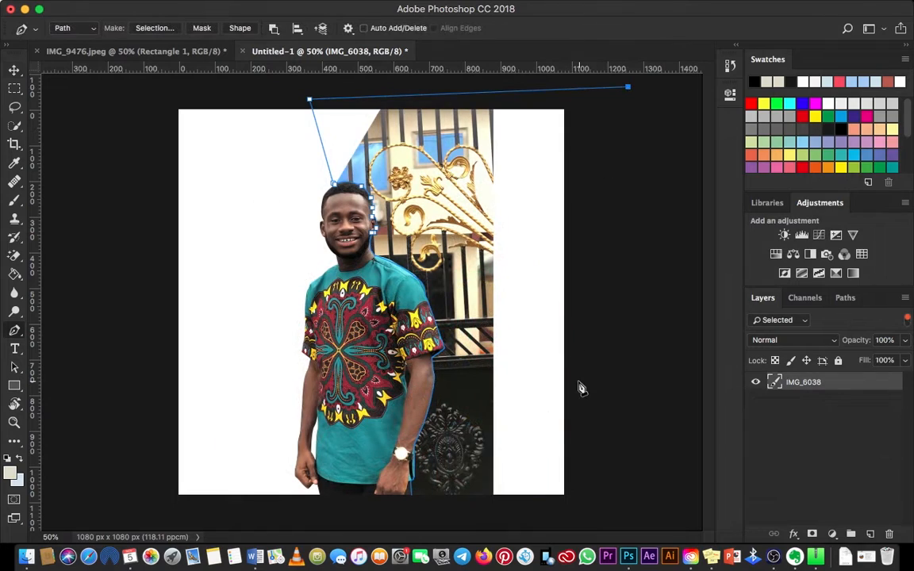
- Run the path outside the canvas around the remaining gate background and close it at its starting point below the shirt
left_click(578, 381)
left_click(557, 490)
left_click(486, 527)
left_click(414, 503)
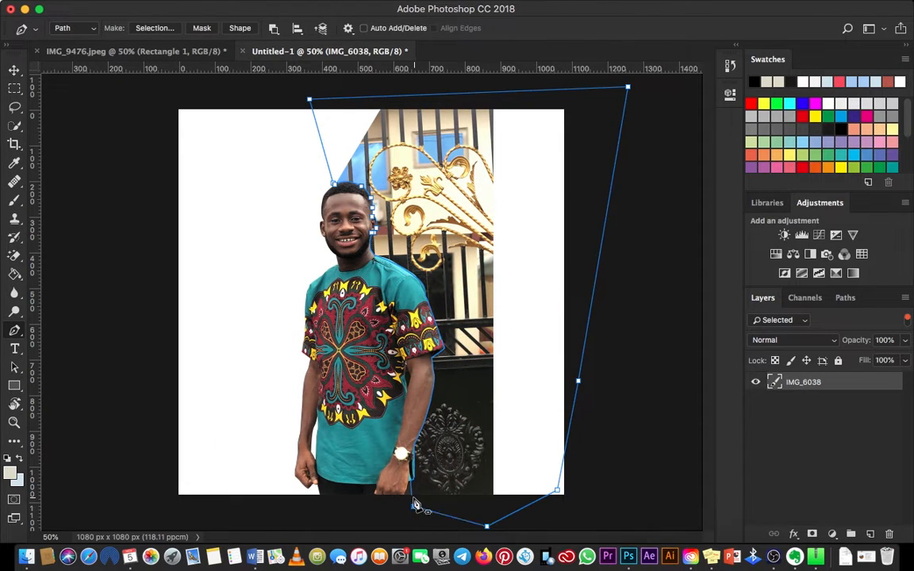
- Convert the closed path to a selection, delete the gate background and deselect
right_click(481, 390)
left_click(523, 408)
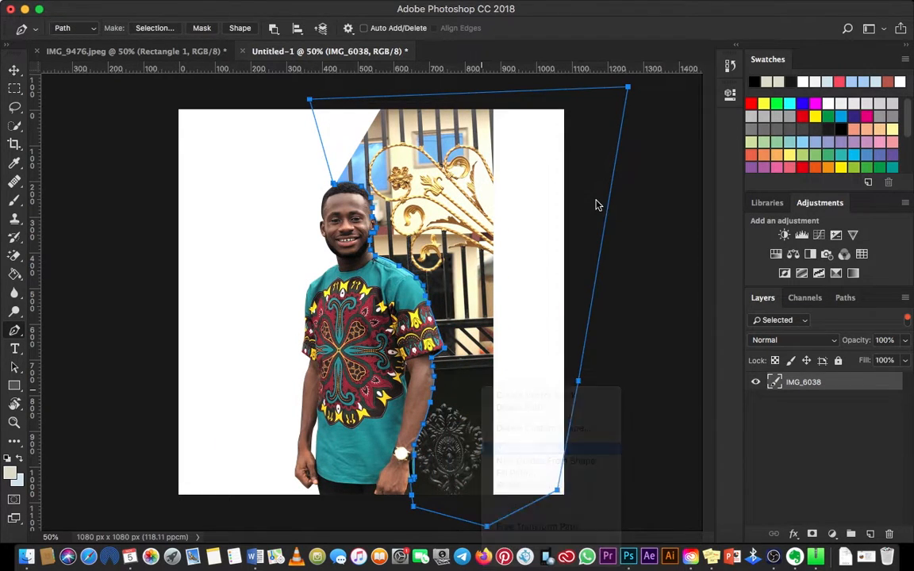
left_click(464, 177)
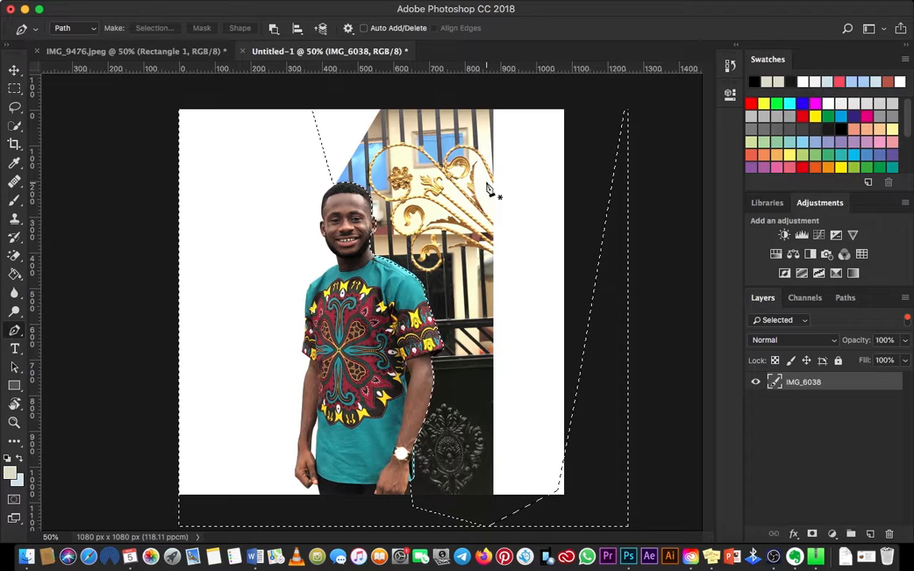
key("Delete")
key("super+d")
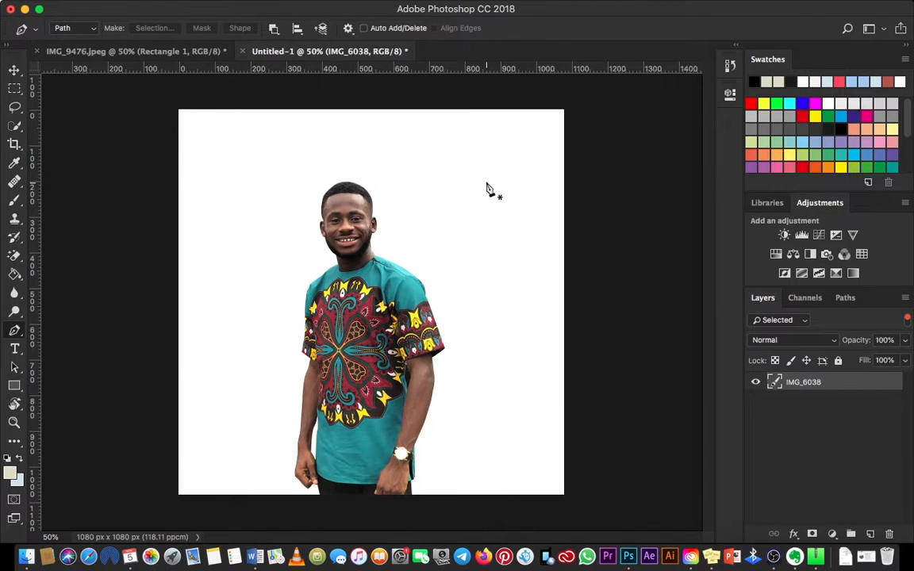
- Test the cut-out with a short Move tool shift, undo it and turn off the layer filter to list all layers
key("v")
left_click_drag(384, 261, 387, 220)
key("super+z")
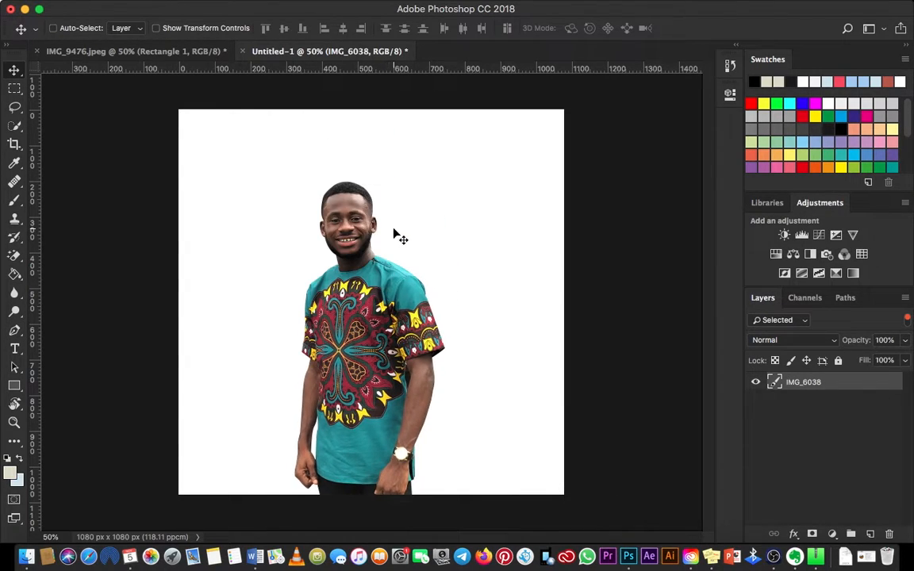
left_click(908, 321)
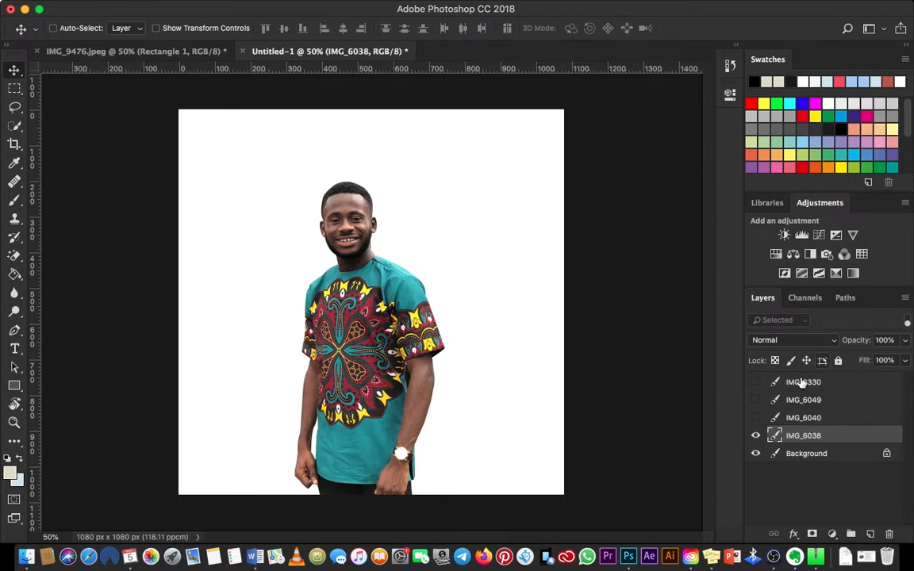
- Place the IMG_6038 cut-out in the right half of the canvas and make the IMG_6049 and IMG_9330 layers visible
left_click(758, 435)
left_click(757, 436)
left_click_drag(359, 326, 377, 339)
left_click(756, 402)
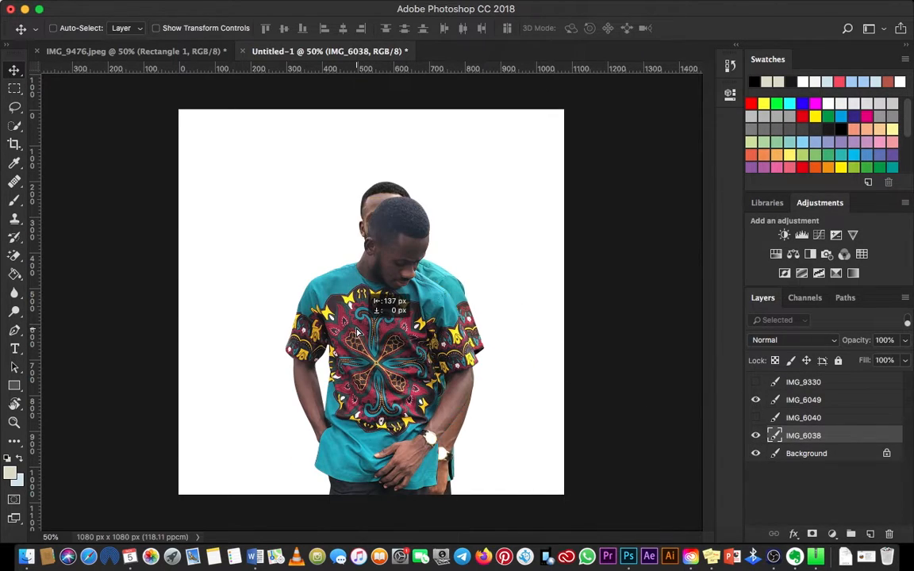
key("super+z")
left_click(758, 383)
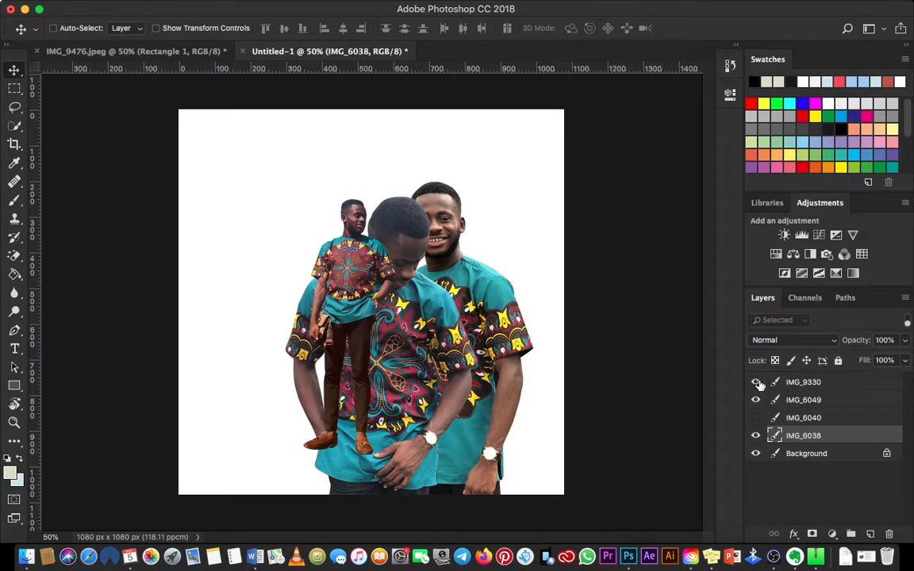
- Select the IMG_9330 layer and move the full-length figure horizontally to the left of the other cut-outs
right_click(311, 268)
left_click(334, 274)
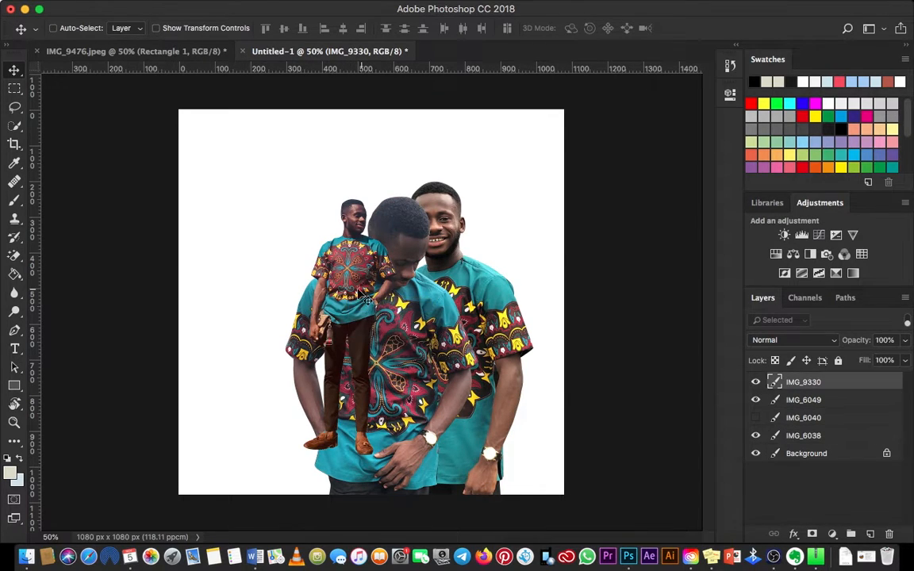
left_click_drag(372, 293, 280, 293)
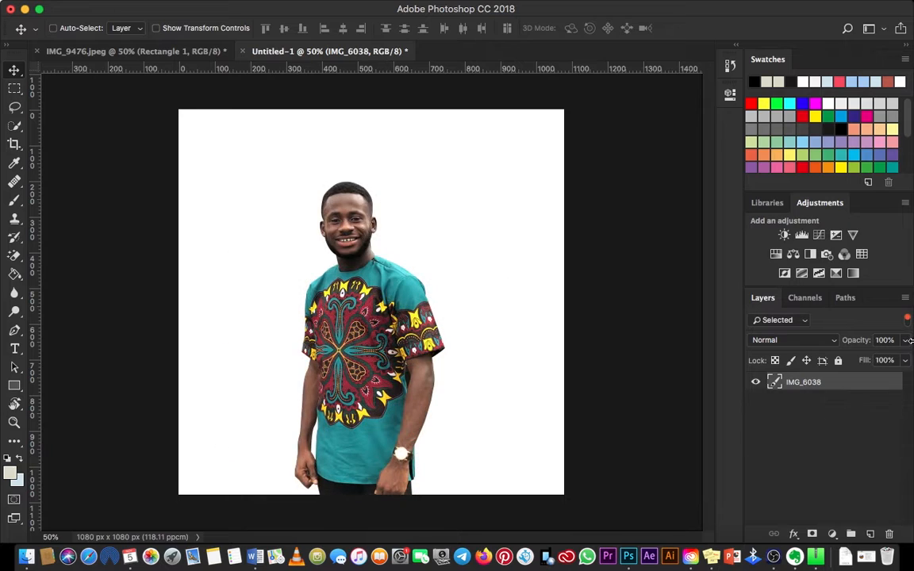
- Turn off the layer filter and switch IMG_6038's visibility off and on to check its cut-out
left_click(907, 320)
left_click(757, 436)
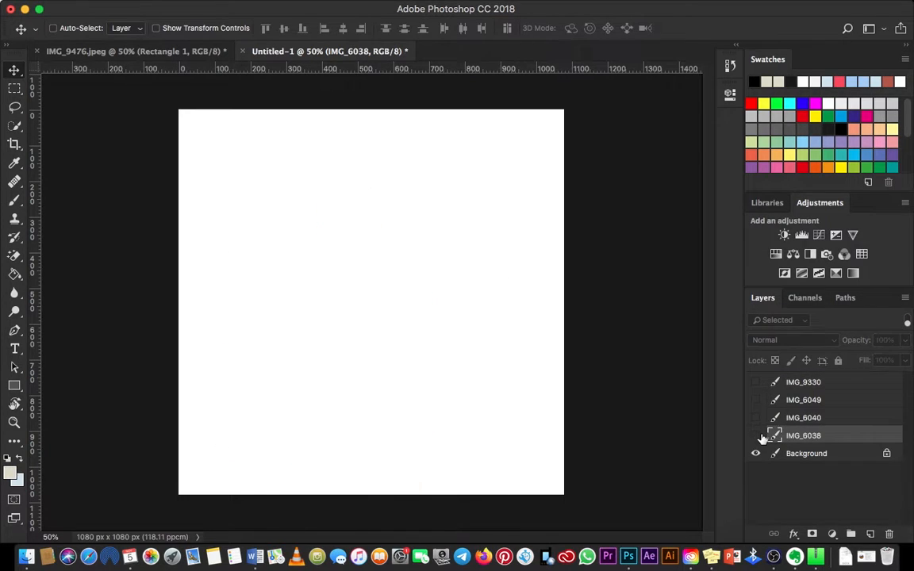
left_click(757, 436)
- Move the IMG_6038 cut-out to the right and make the IMG_6049 and IMG_9330 layers visible
mouse_move(358, 329)
left_mouse_down()
mouse_move(447, 329)
mouse_move(346, 332)
left_mouse_up()
left_click(755, 402)
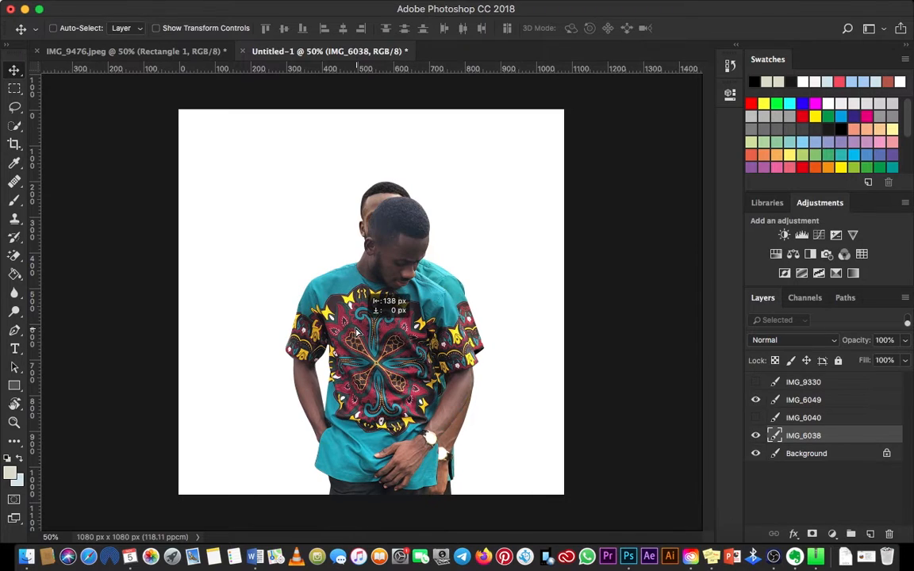
left_click(756, 400)
left_click(756, 382)
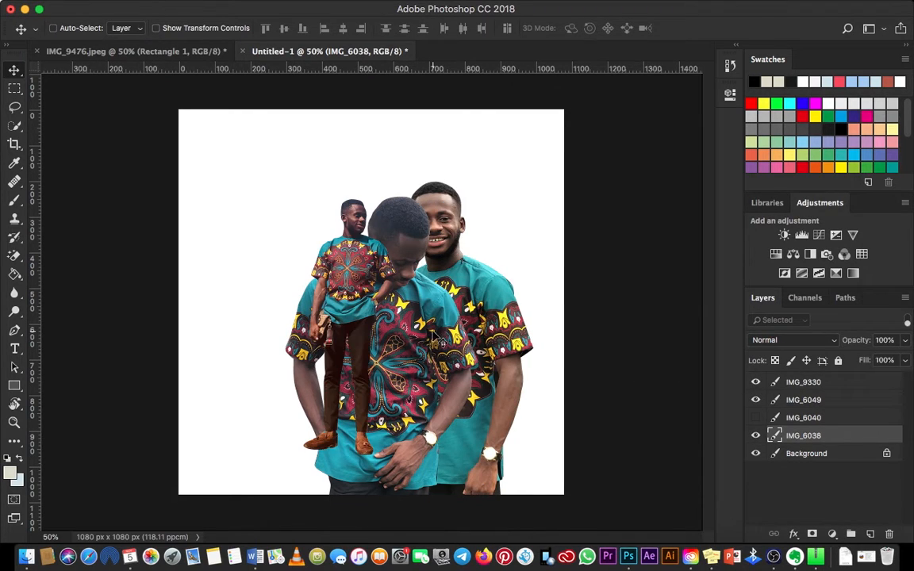